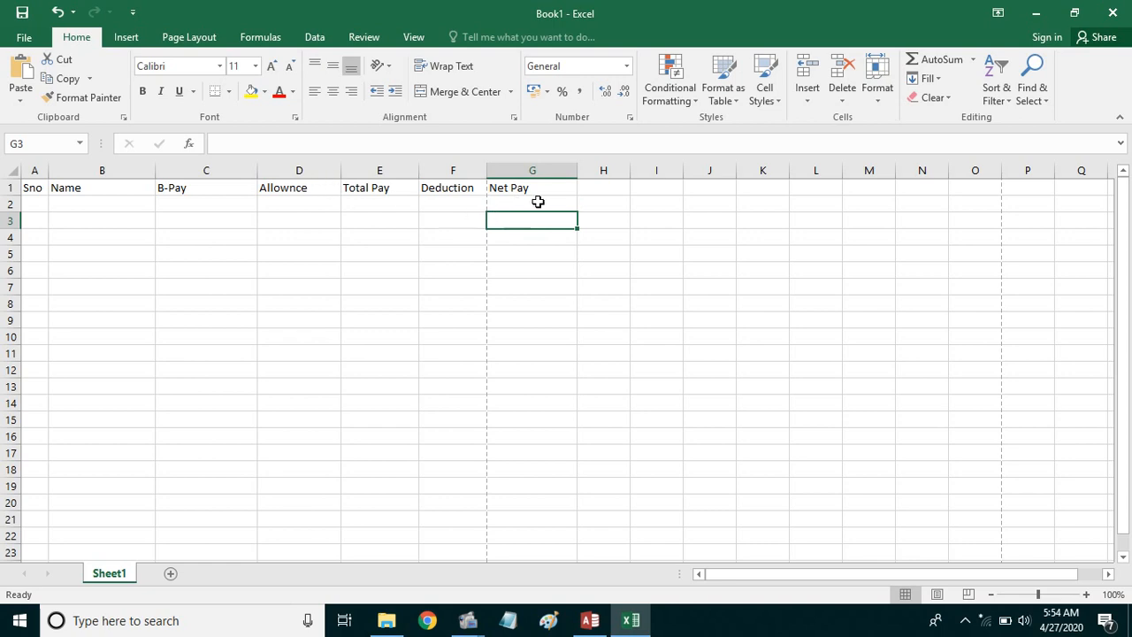
Step: Narrow the B-Pay and Allownce columns, C and D, to fit their headings more closely
{"action": "left_click", "coordinate": [537, 188]}
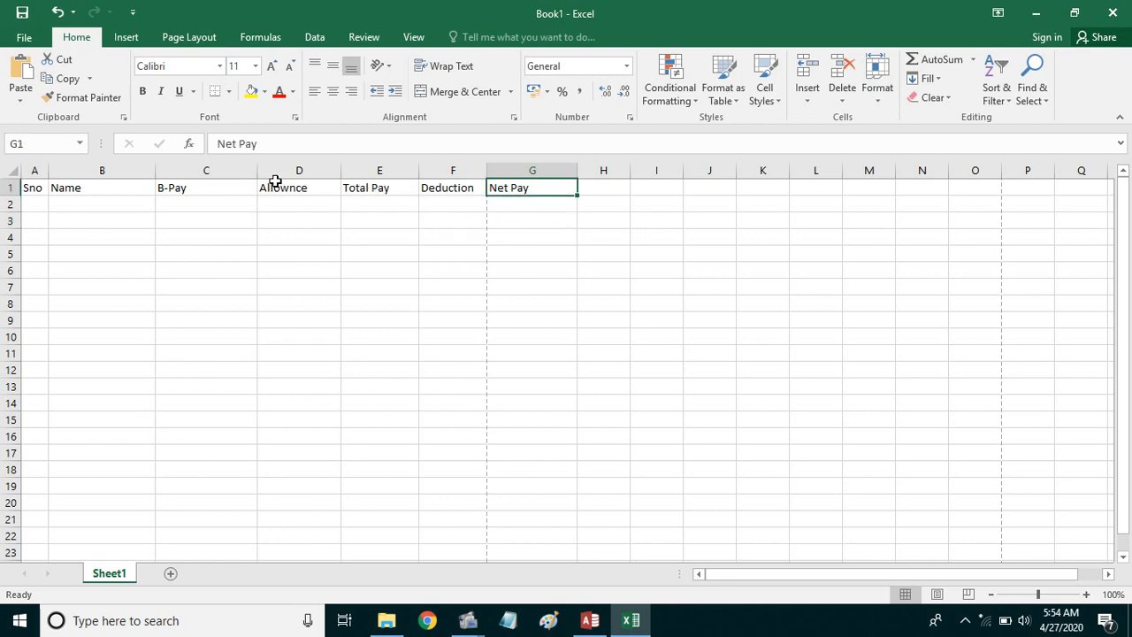
{"action": "left_click_drag", "start_coordinate": [259, 170], "coordinate": [240, 170]}
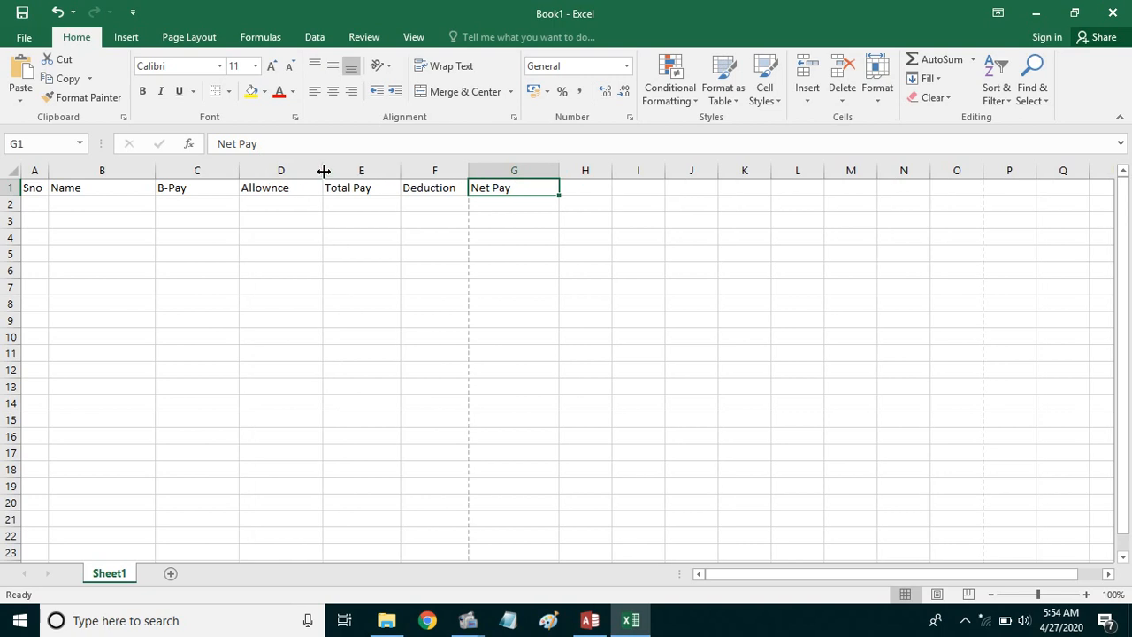
{"action": "left_click_drag", "start_coordinate": [323, 171], "coordinate": [314, 170]}
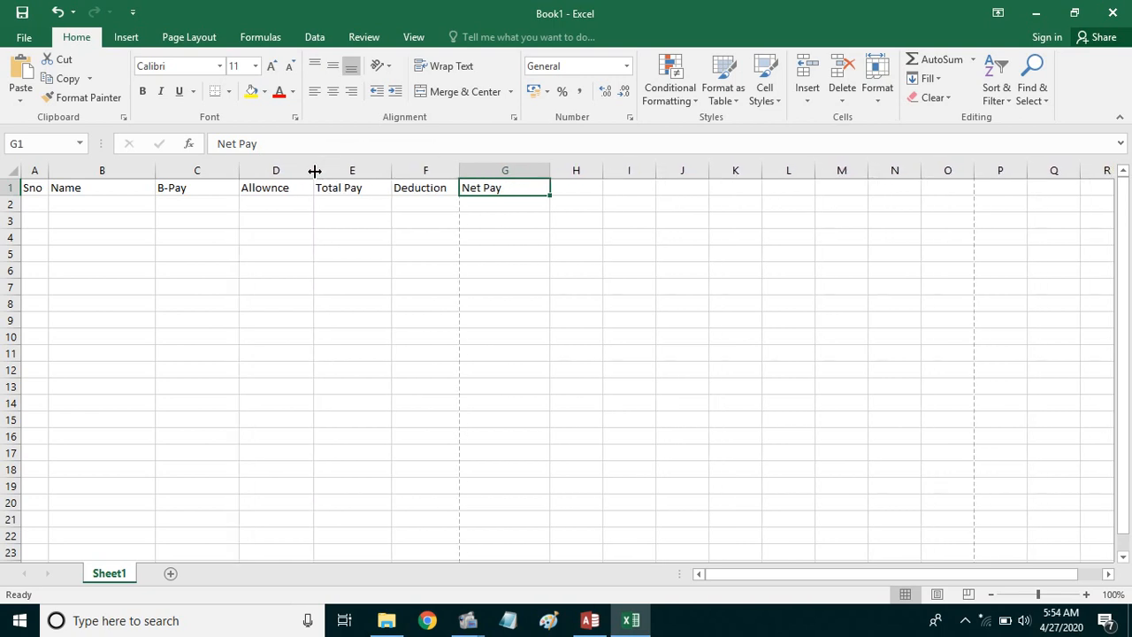
{"action": "left_click_drag", "start_coordinate": [239, 170], "coordinate": [228, 170]}
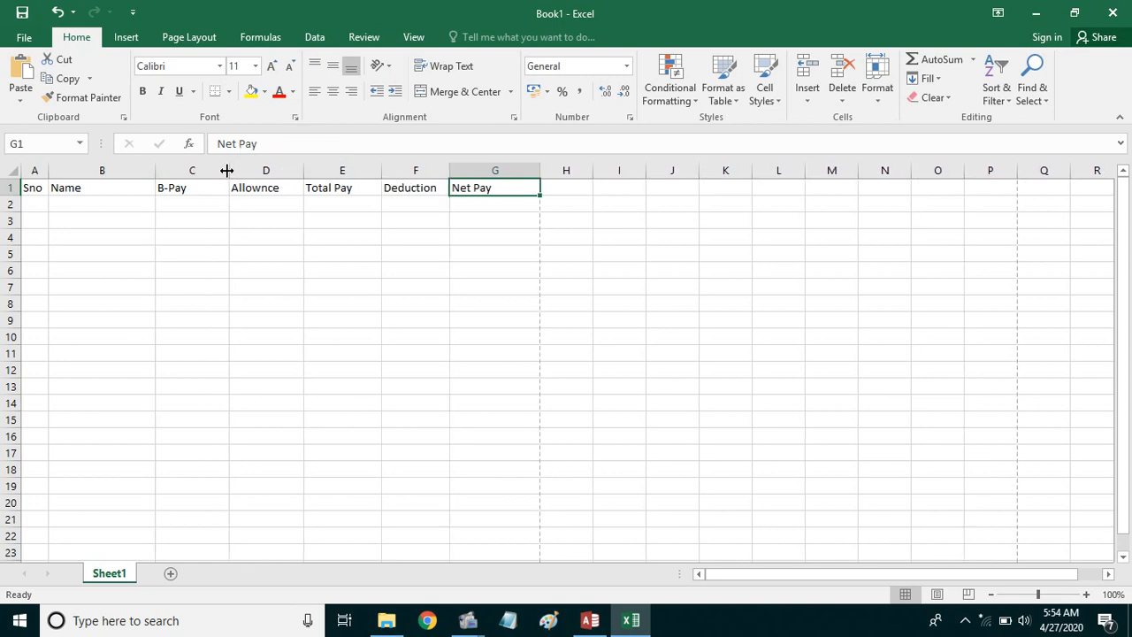
{"action": "left_click", "coordinate": [599, 233]}
{"action": "left_click", "coordinate": [548, 187]}
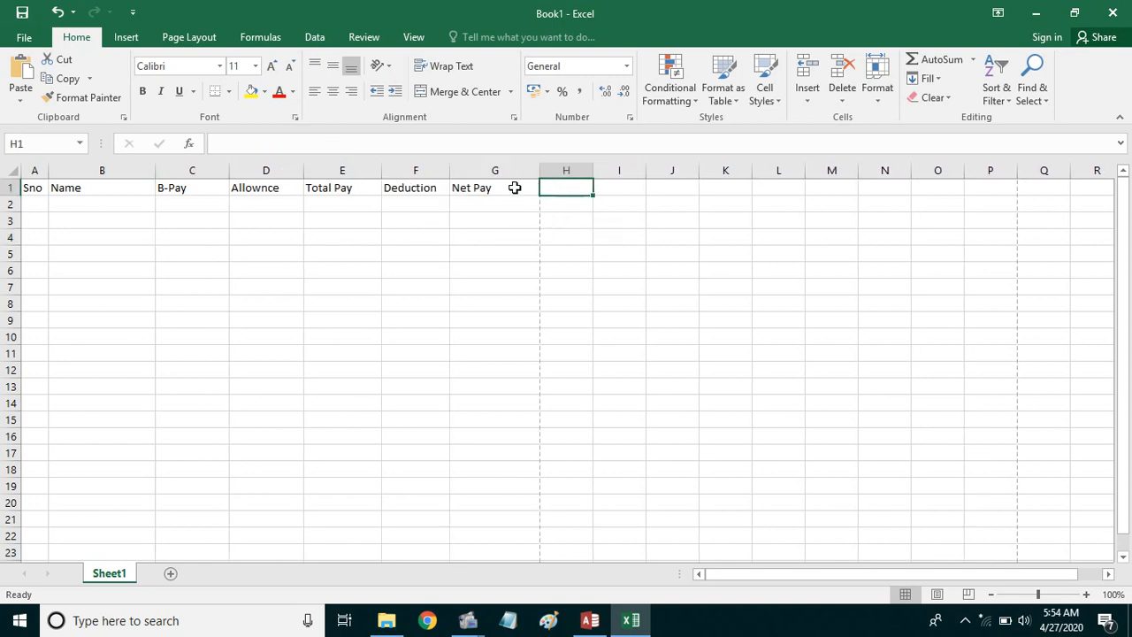
{"action": "left_click", "coordinate": [509, 188]}
{"action": "left_click", "coordinate": [332, 190]}
{"action": "left_click", "coordinate": [273, 232]}
{"action": "left_click", "coordinate": [293, 306]}
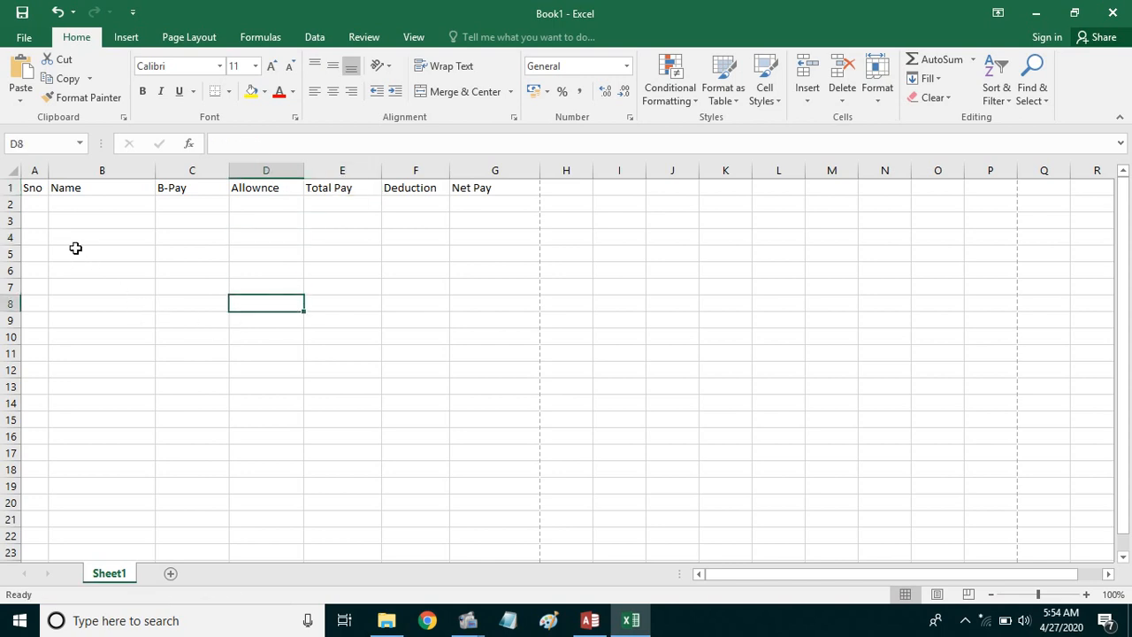
Step: Center the header texts in A1:G1 horizontally, from Sno to Net Pay
{"action": "left_click_drag", "start_coordinate": [37, 189], "coordinate": [515, 190]}
{"action": "left_click", "coordinate": [332, 91]}
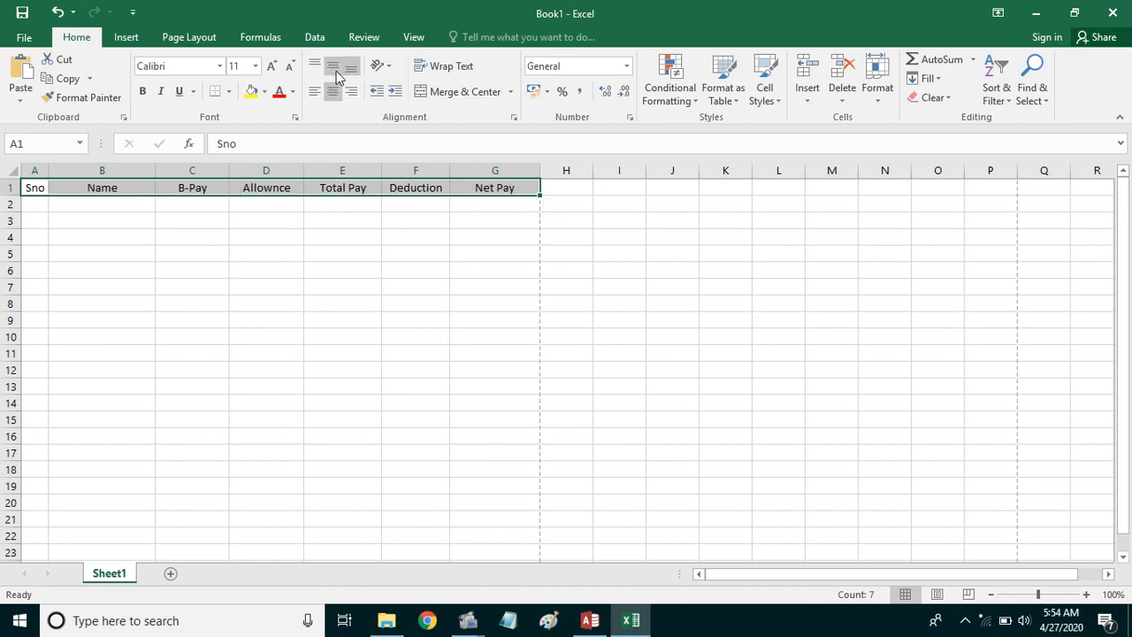
{"action": "left_click", "coordinate": [222, 219]}
{"action": "left_click", "coordinate": [245, 290]}
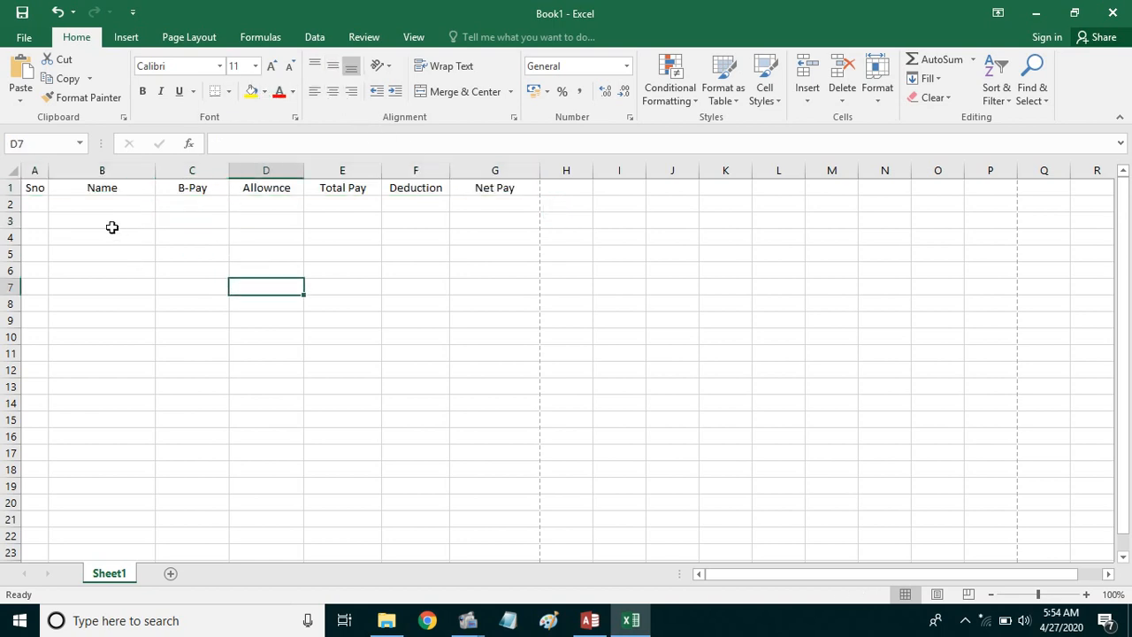
Step: Fill in the first record in row 2 with Sno 1, the employee's name and a B-Pay of 55000
{"action": "left_click", "coordinate": [37, 206]}
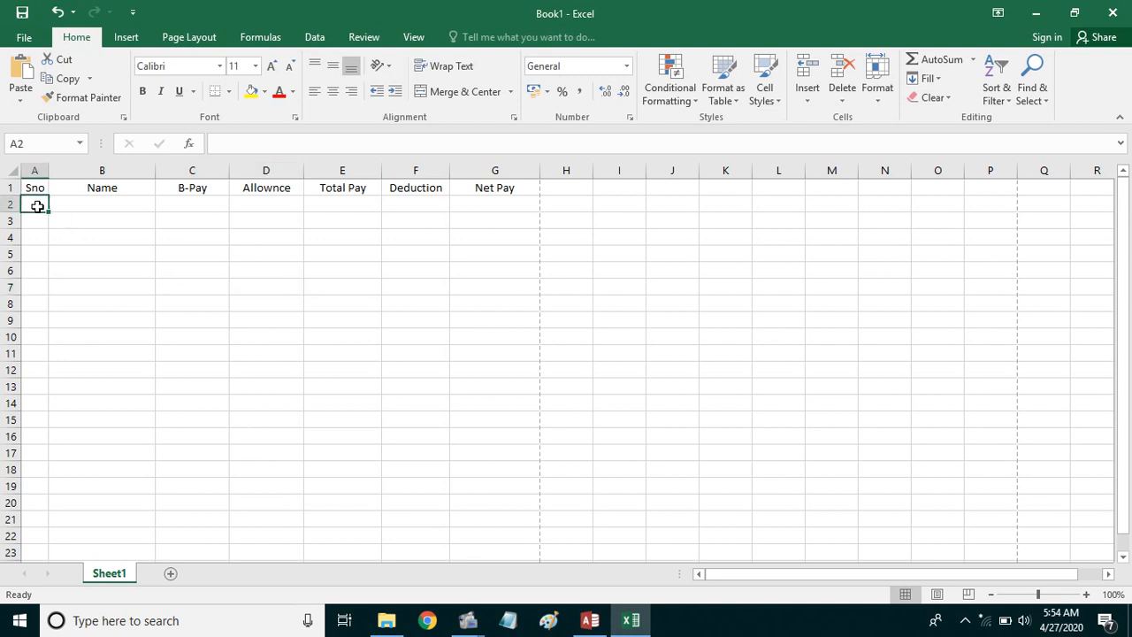
{"action": "type", "text": "1"}
{"action": "key", "text": "Tab"}
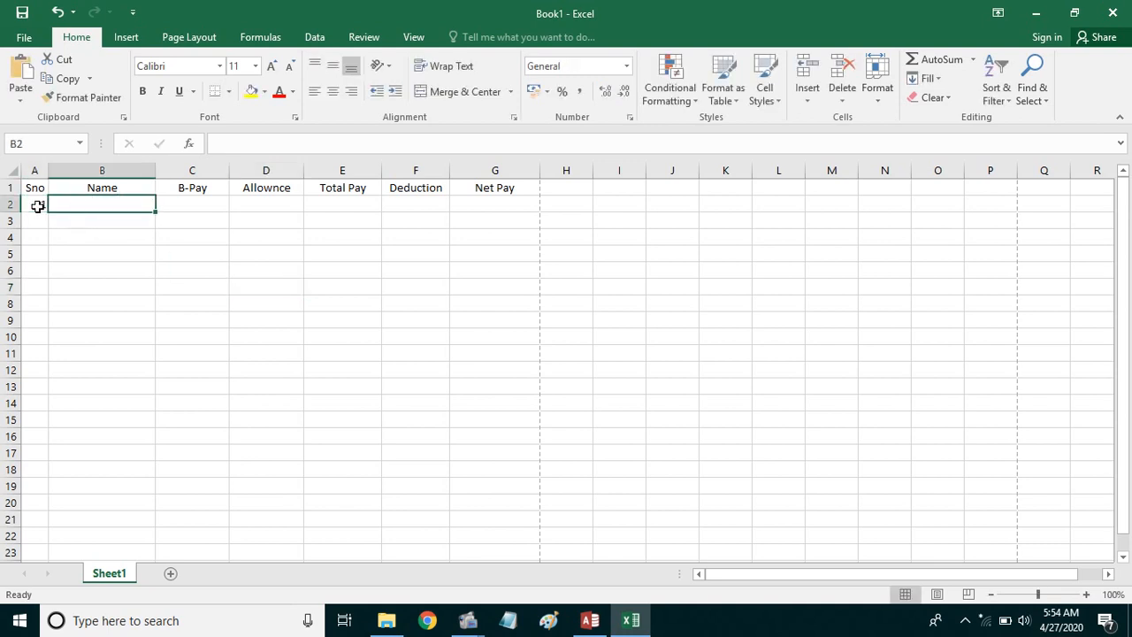
{"action": "type", "text": "Ahmed"}
{"action": "key", "text": "Tab"}
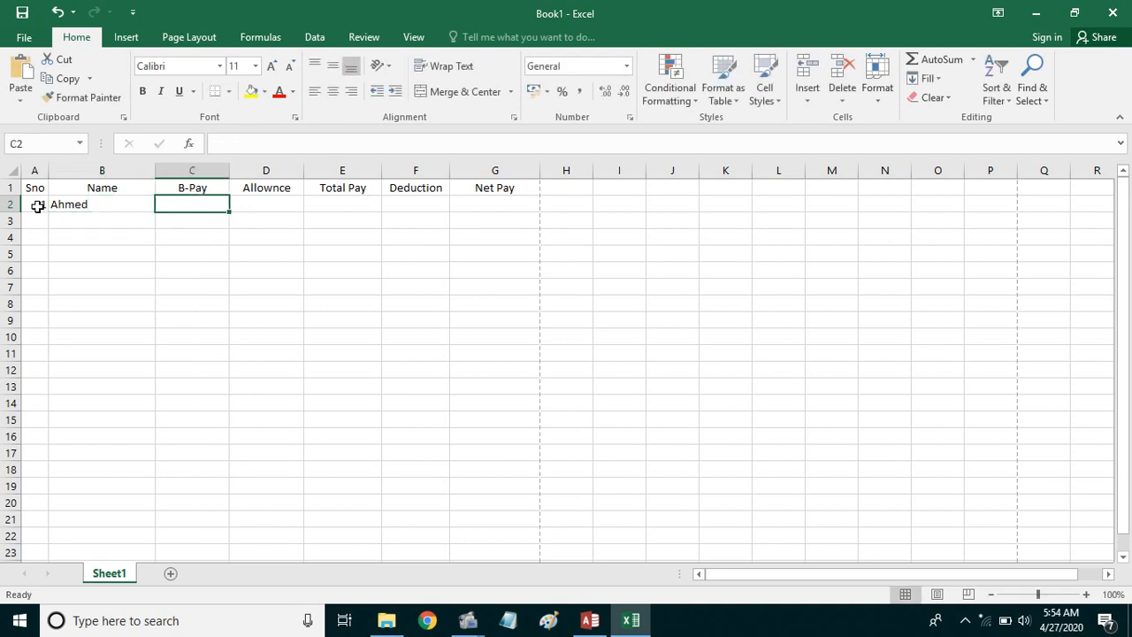
{"action": "type", "text": "55000"}
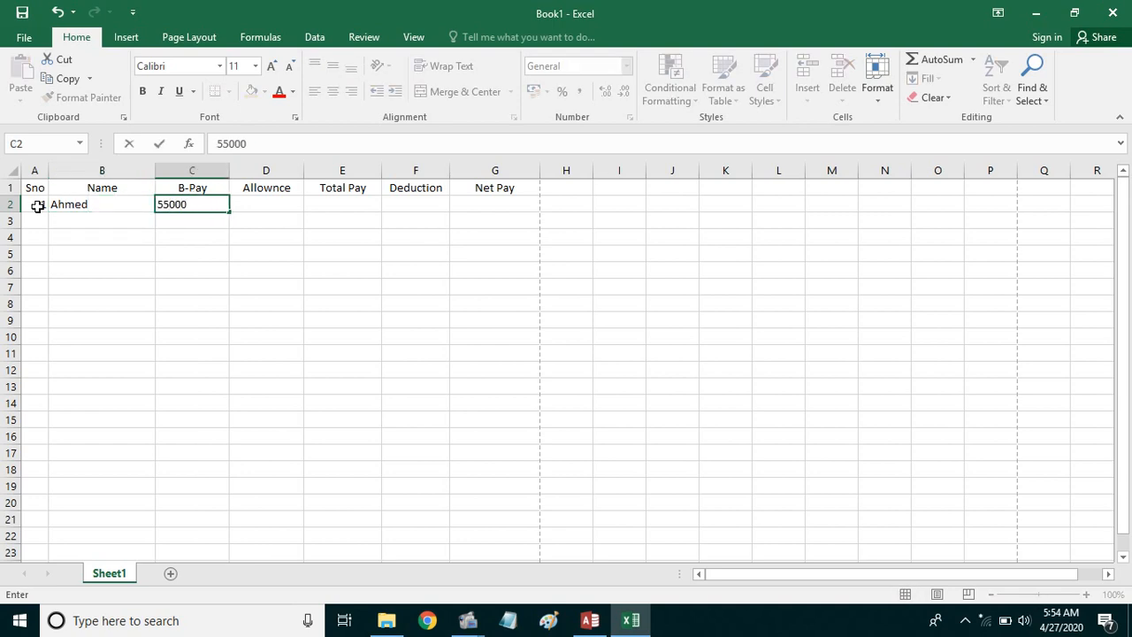
{"action": "key", "text": "Return"}
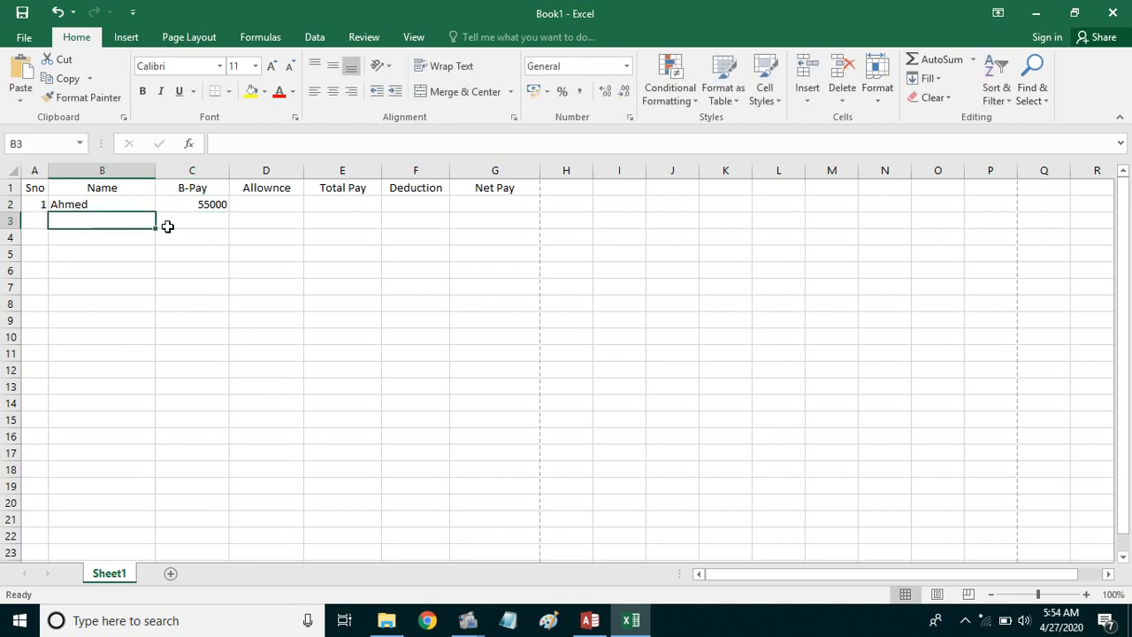
Step: Enter 3700 as the first employee's Allownce in D2
{"action": "left_click", "coordinate": [280, 206]}
{"action": "type", "text": "3700"}
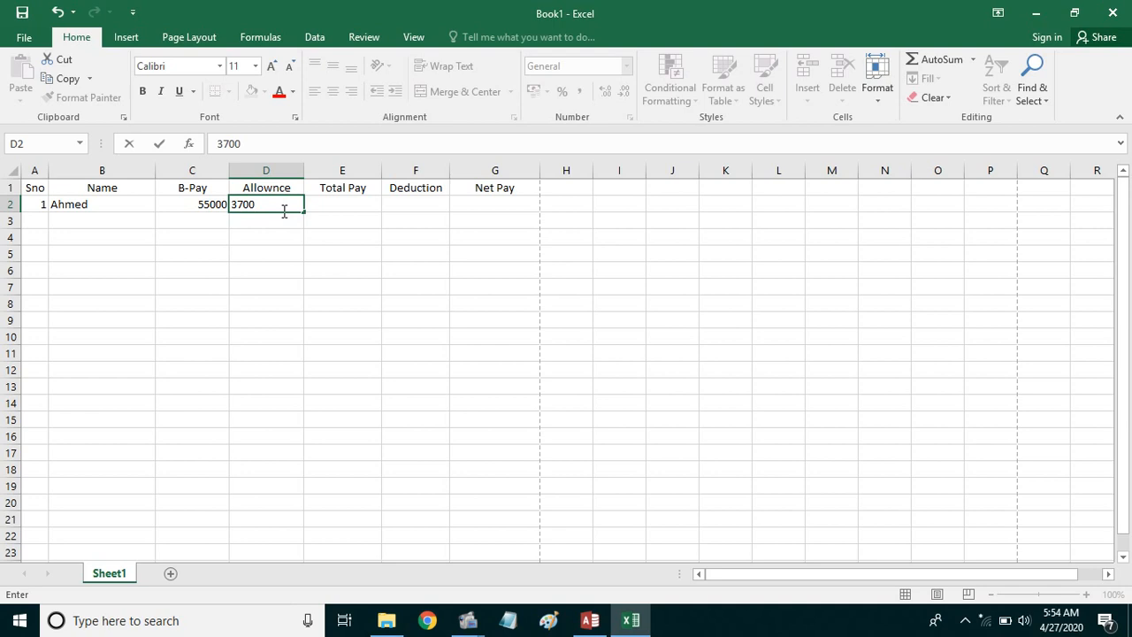
{"action": "key", "text": "Return"}
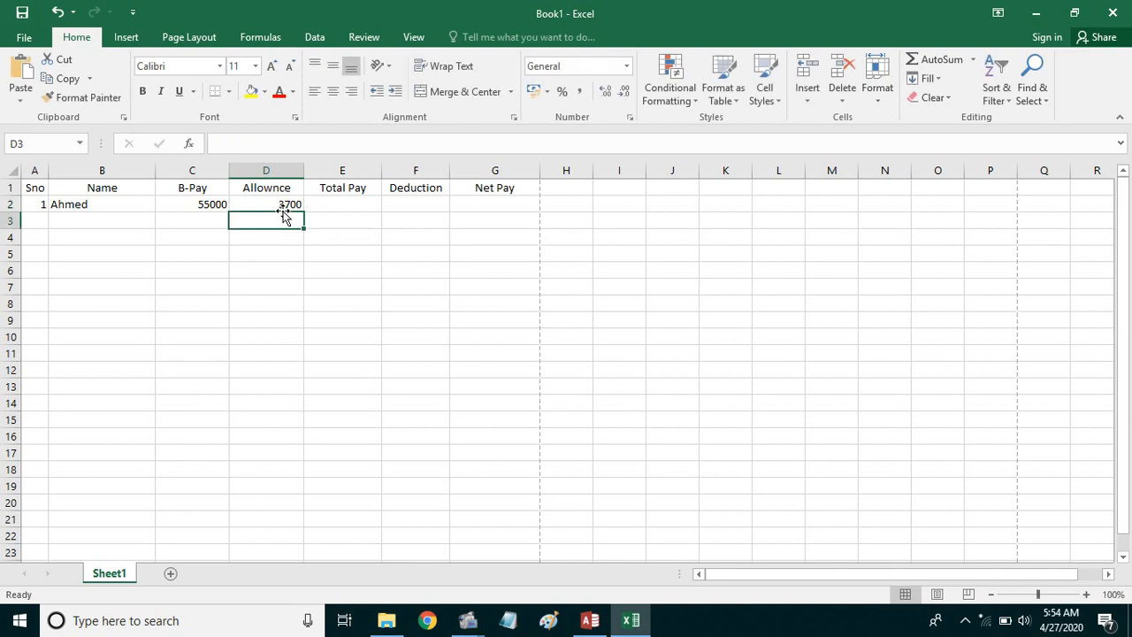
{"action": "left_click", "coordinate": [334, 204]}
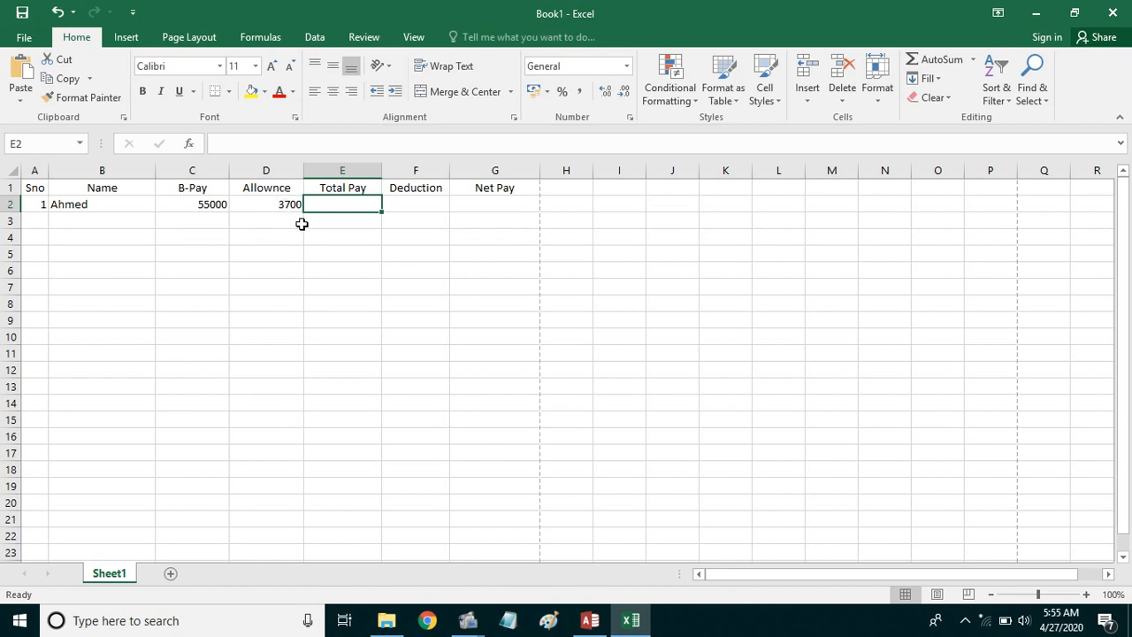
{"action": "left_click", "coordinate": [407, 204]}
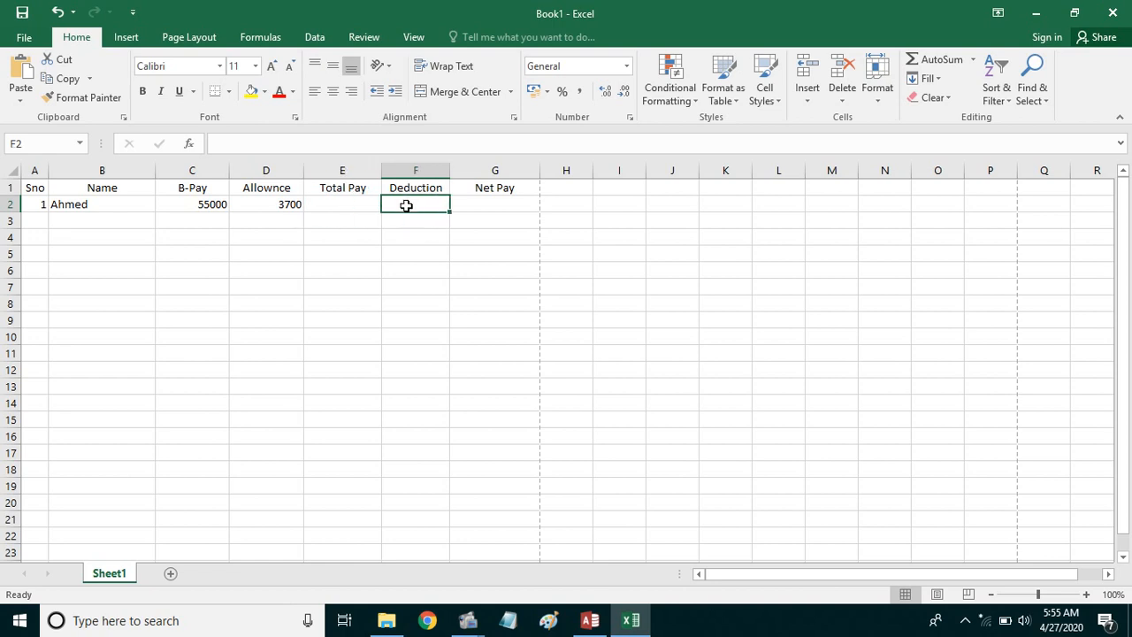
{"action": "left_click", "coordinate": [364, 204]}
{"action": "left_click", "coordinate": [337, 232]}
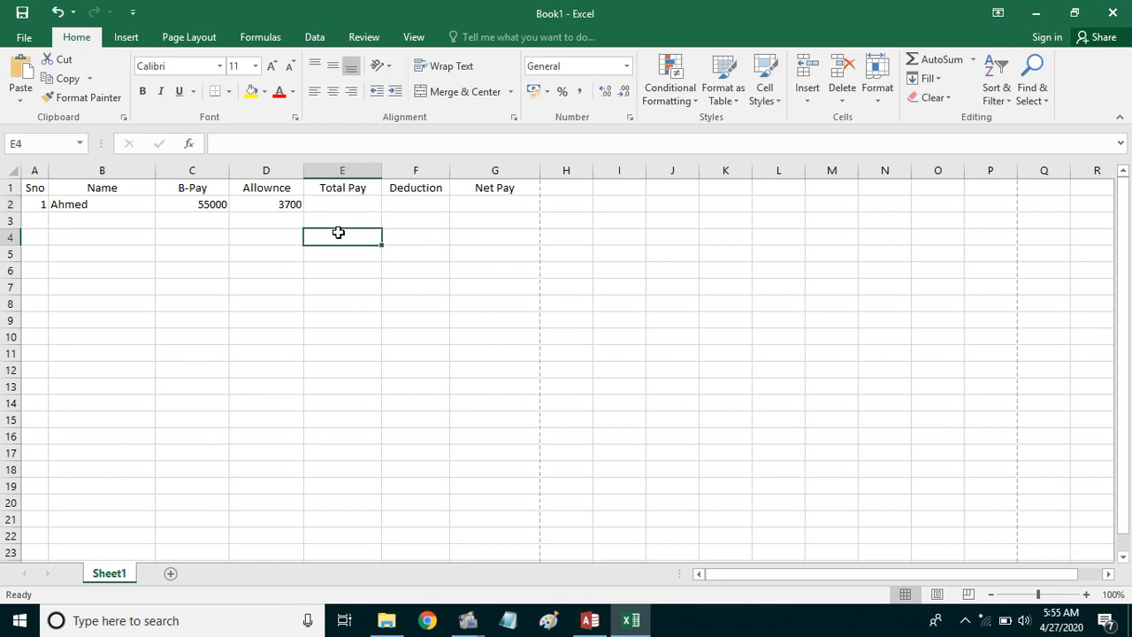
{"action": "left_click", "coordinate": [339, 207]}
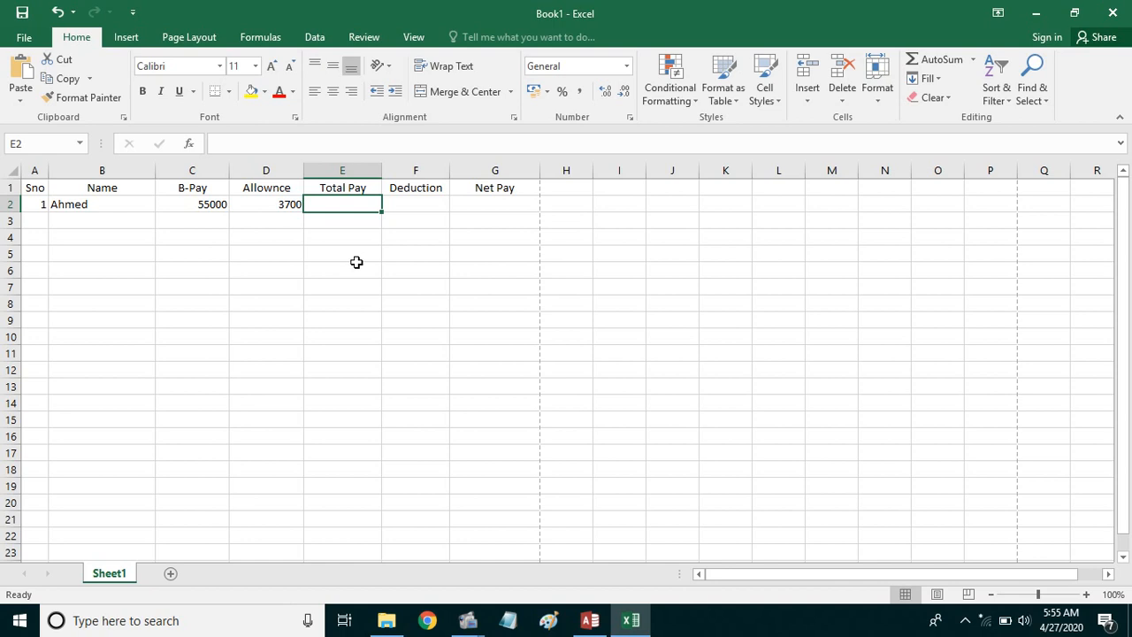
{"action": "left_click", "coordinate": [356, 264]}
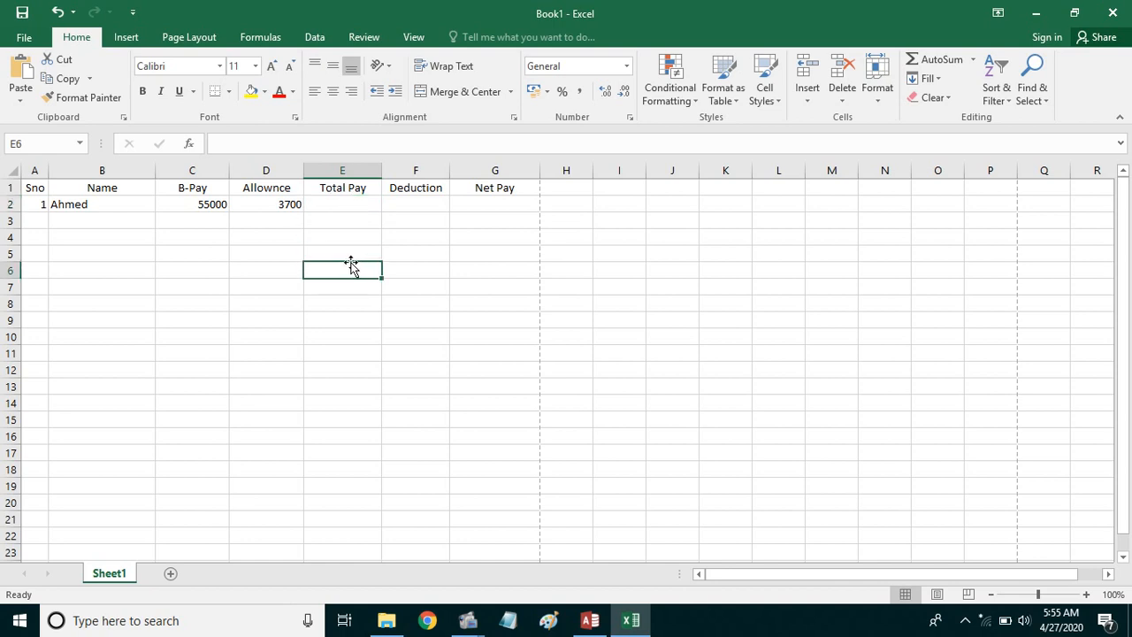
{"action": "left_click", "coordinate": [350, 203]}
{"action": "left_click", "coordinate": [610, 268]}
{"action": "left_click", "coordinate": [627, 322]}
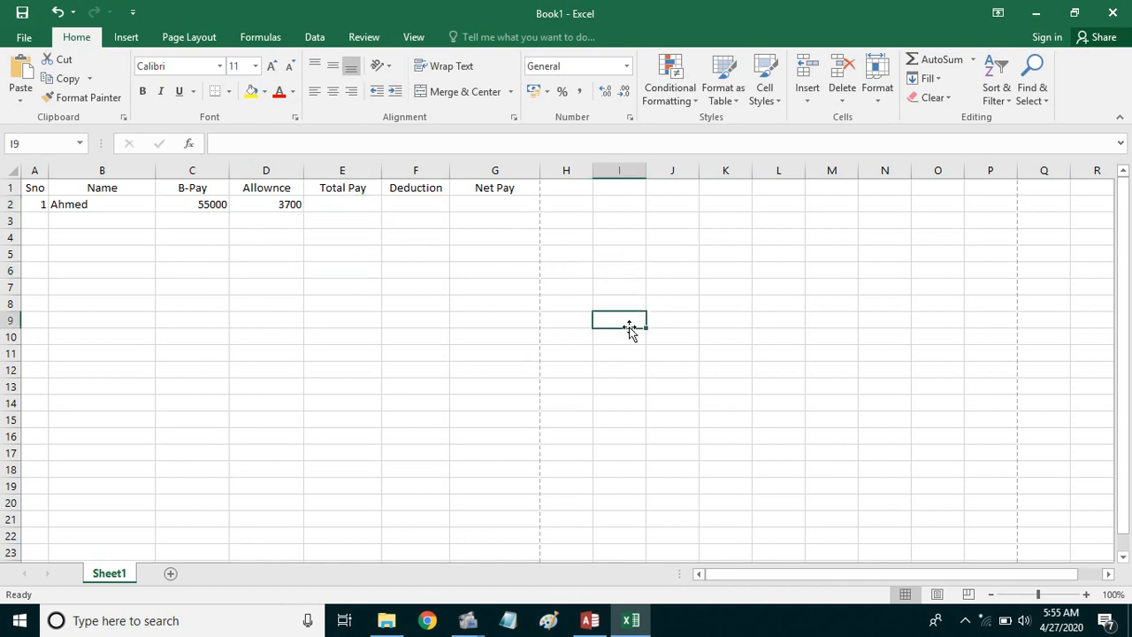
{"action": "left_click", "coordinate": [571, 335]}
{"action": "left_click", "coordinate": [377, 274]}
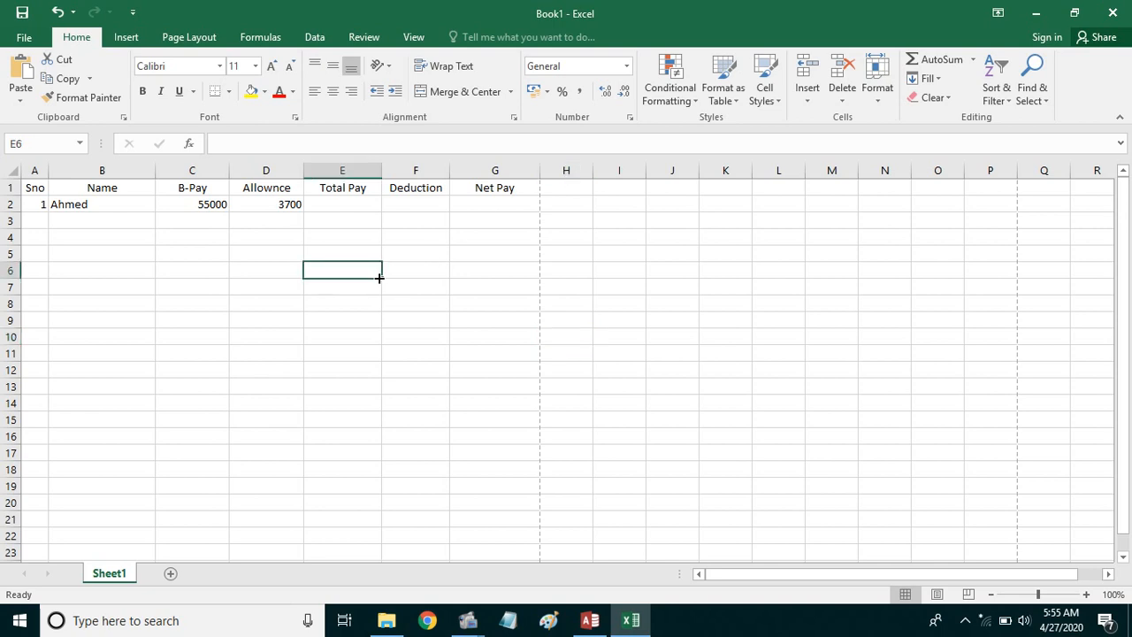
{"action": "left_click", "coordinate": [288, 241]}
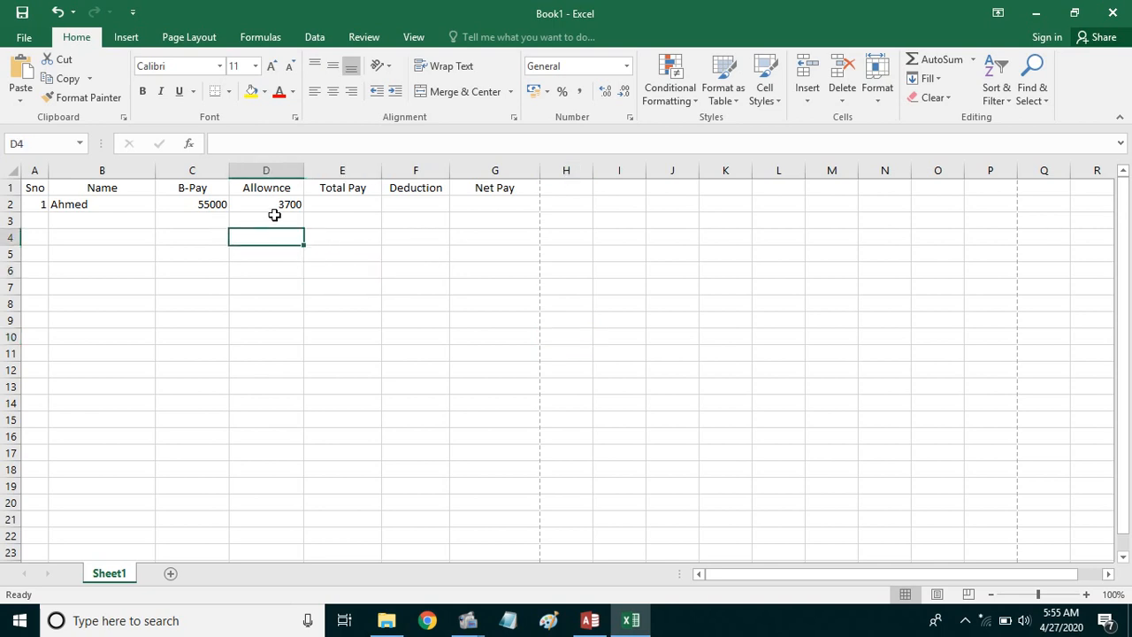
Step: Inspect the stored contents of the Allownce and B-Pay cells in row 2, leaving them unedited
{"action": "left_click", "coordinate": [275, 206]}
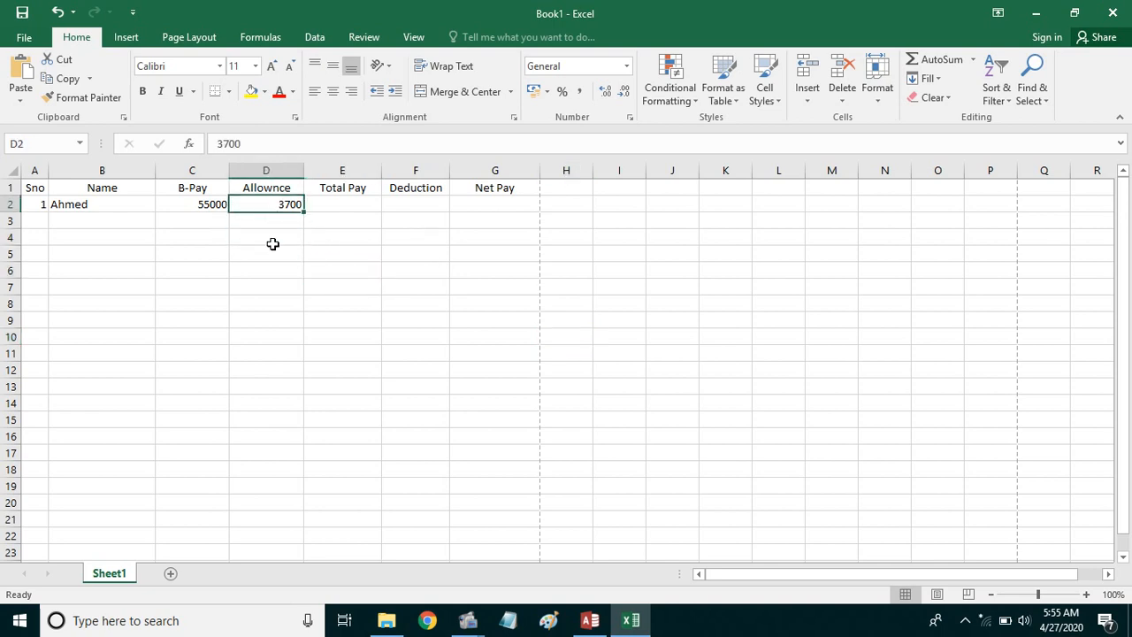
{"action": "left_click_drag", "start_coordinate": [245, 143], "coordinate": [214, 141]}
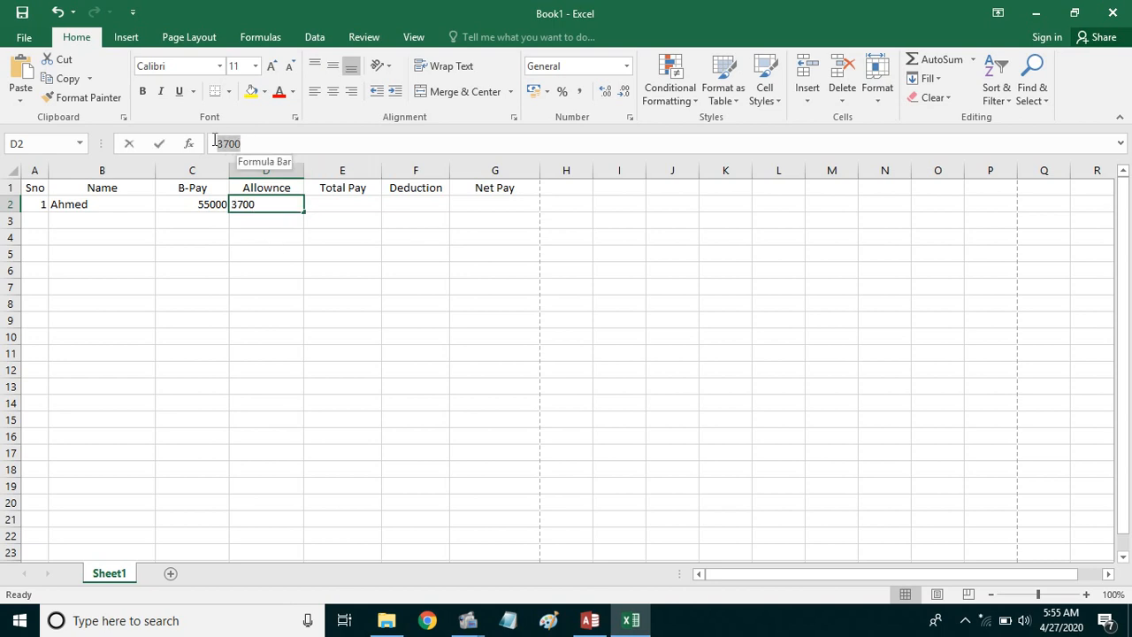
{"action": "left_click", "coordinate": [245, 265]}
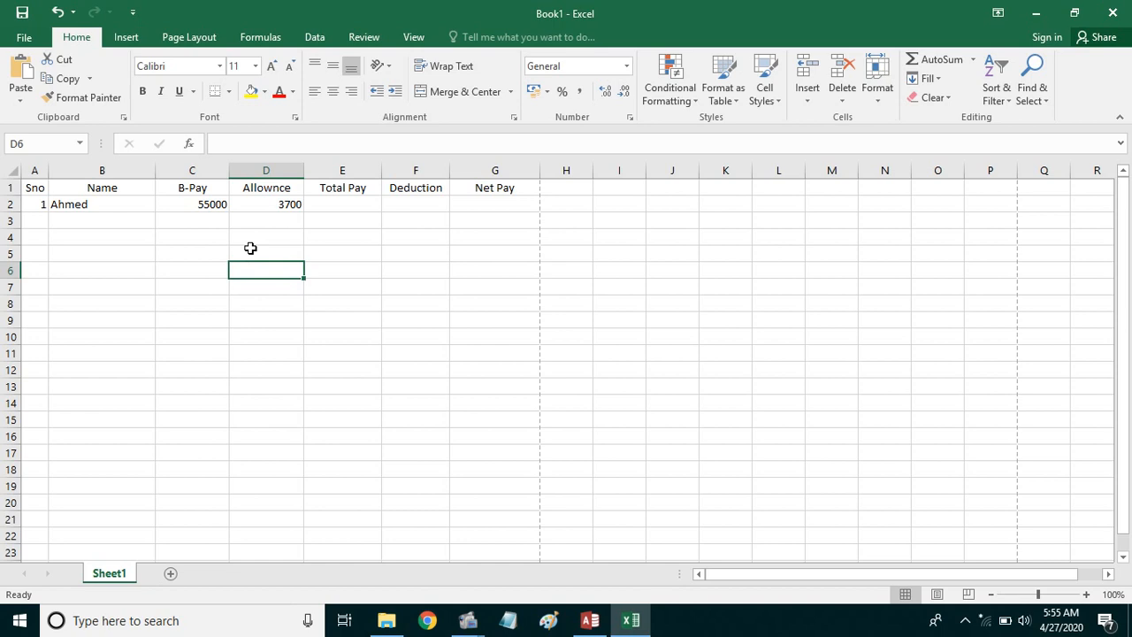
{"action": "left_click", "coordinate": [268, 207]}
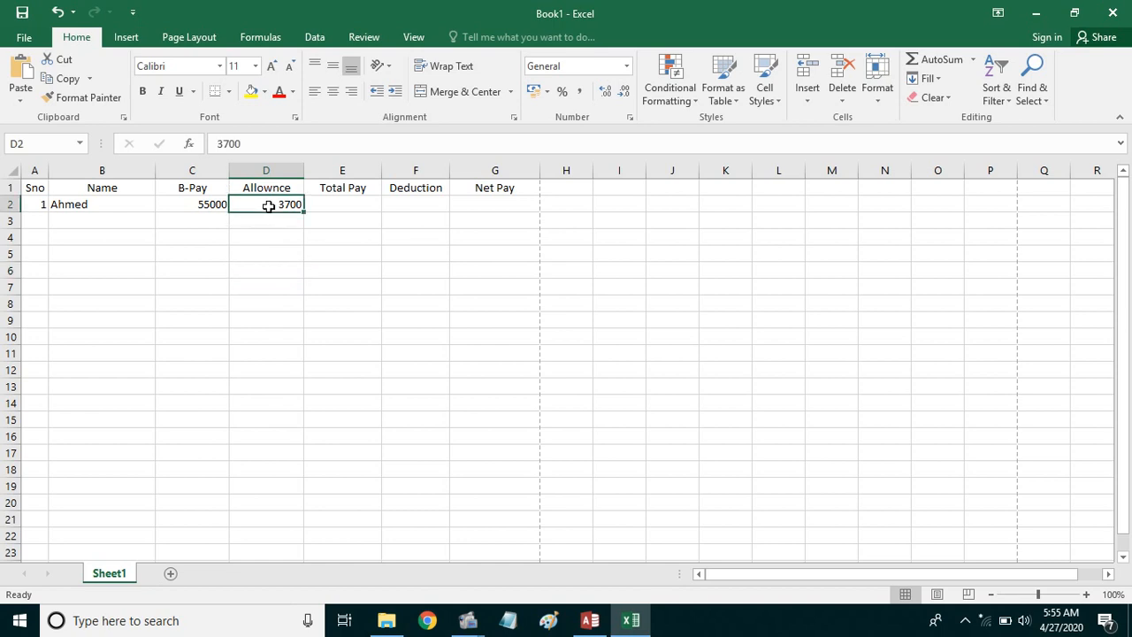
{"action": "left_click", "coordinate": [209, 204]}
{"action": "left_click", "coordinate": [248, 204]}
{"action": "left_click", "coordinate": [254, 239]}
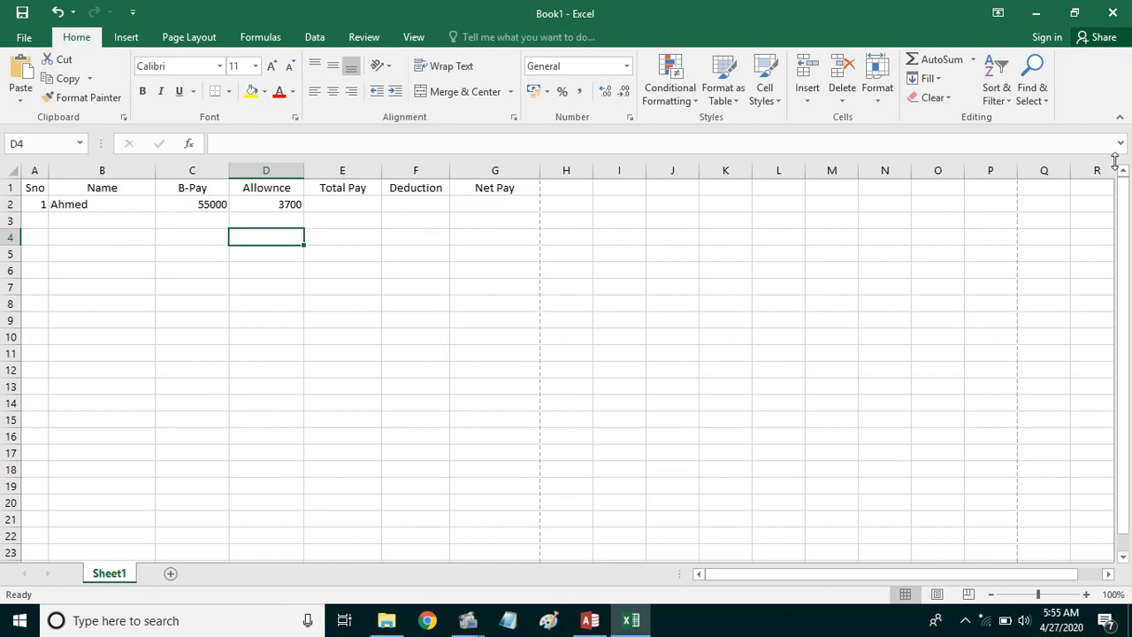
Step: Examine the cell references of empty cells such as C6, K9 and K10, and how column and row form them
{"action": "left_click", "coordinate": [392, 144]}
{"action": "left_click", "coordinate": [170, 269]}
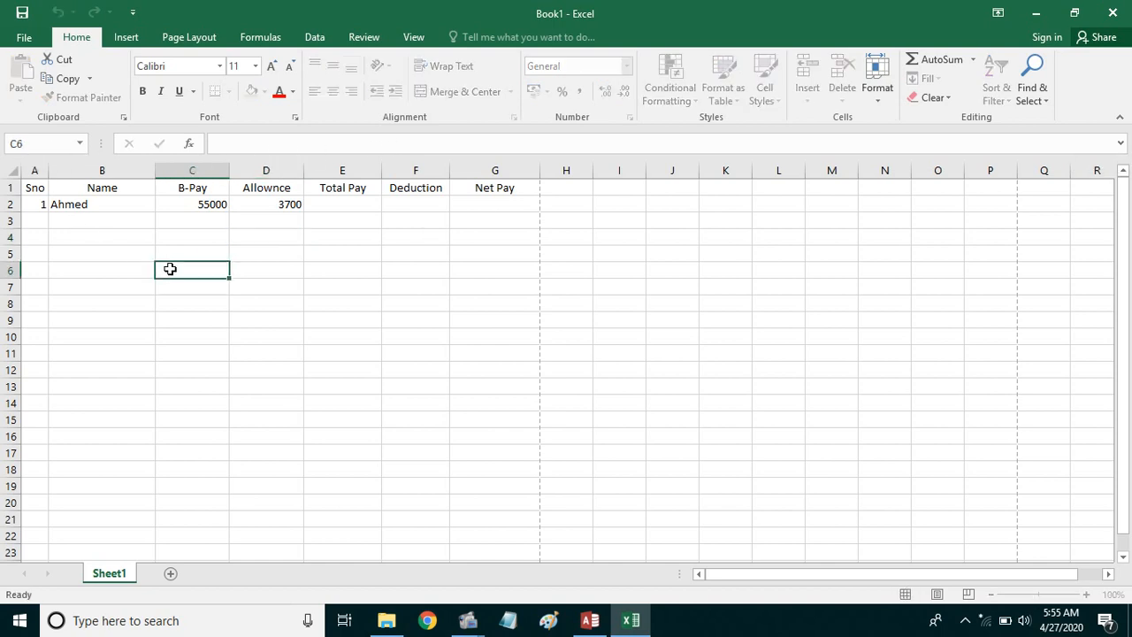
{"action": "left_click", "coordinate": [50, 142]}
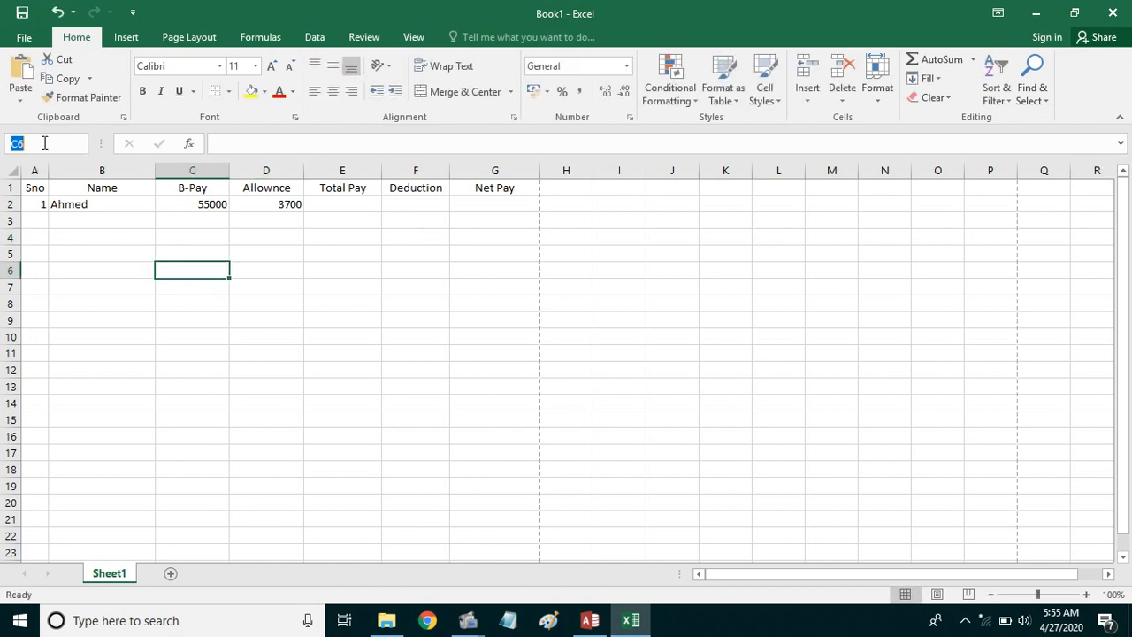
{"action": "left_click", "coordinate": [221, 144]}
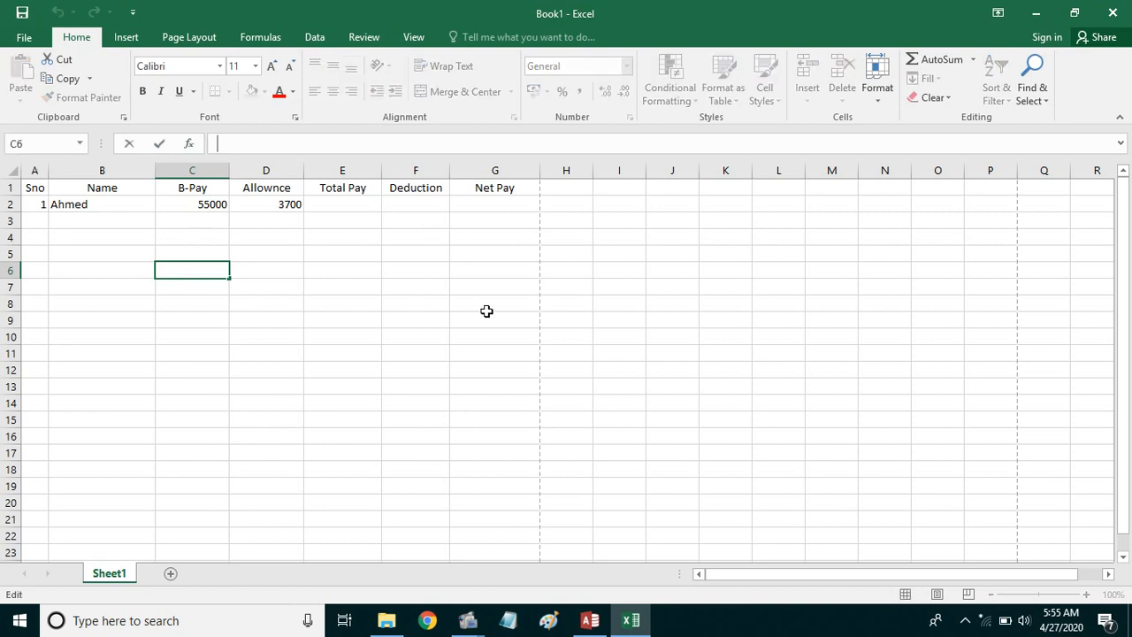
{"action": "left_click", "coordinate": [721, 323]}
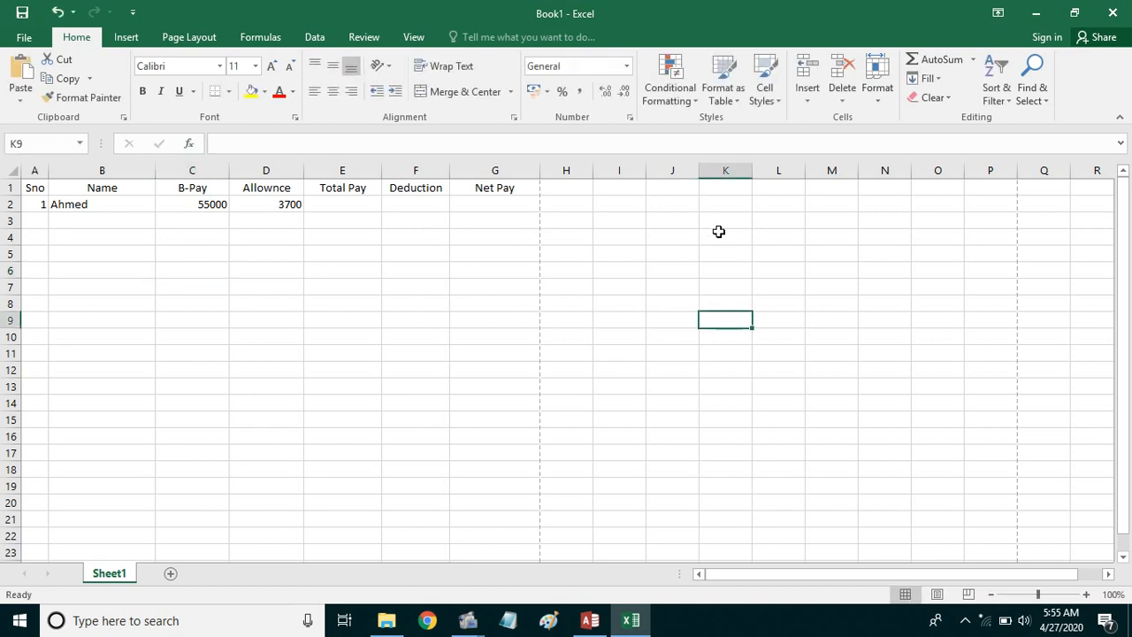
{"action": "left_click", "coordinate": [732, 169]}
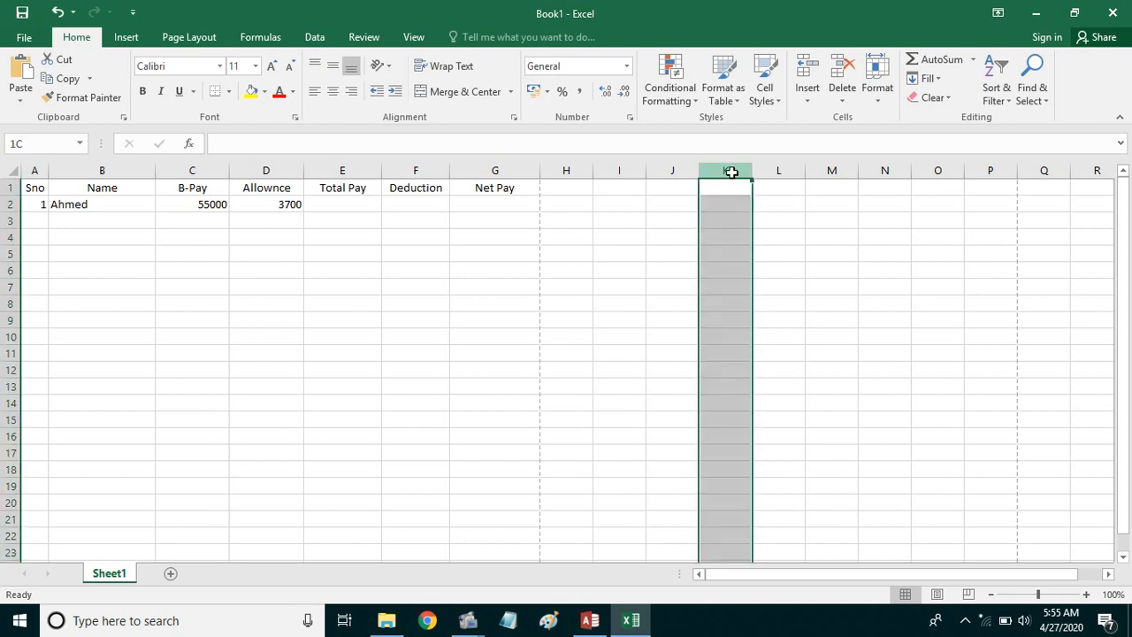
{"action": "left_click", "coordinate": [740, 340]}
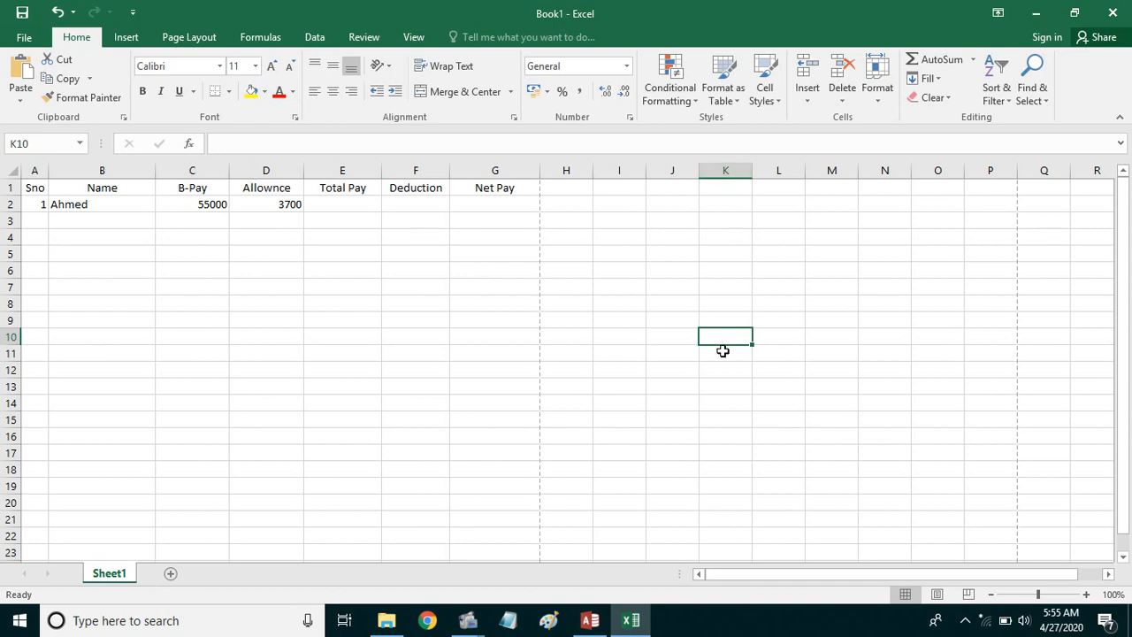
{"action": "left_click", "coordinate": [34, 142]}
{"action": "left_click", "coordinate": [245, 335]}
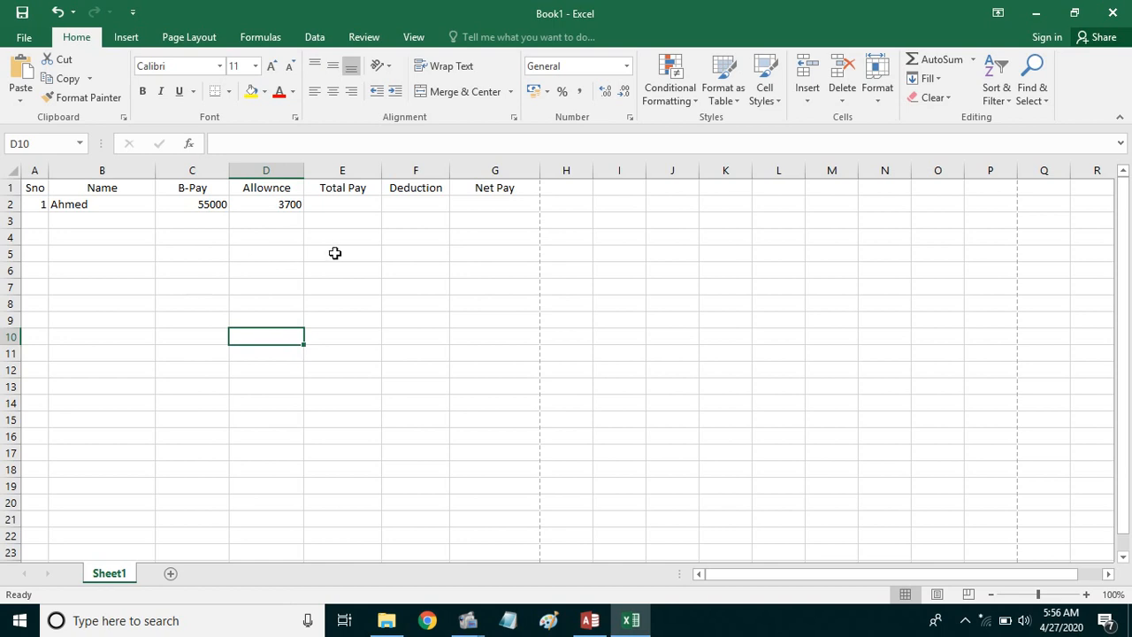
{"action": "left_click", "coordinate": [354, 202]}
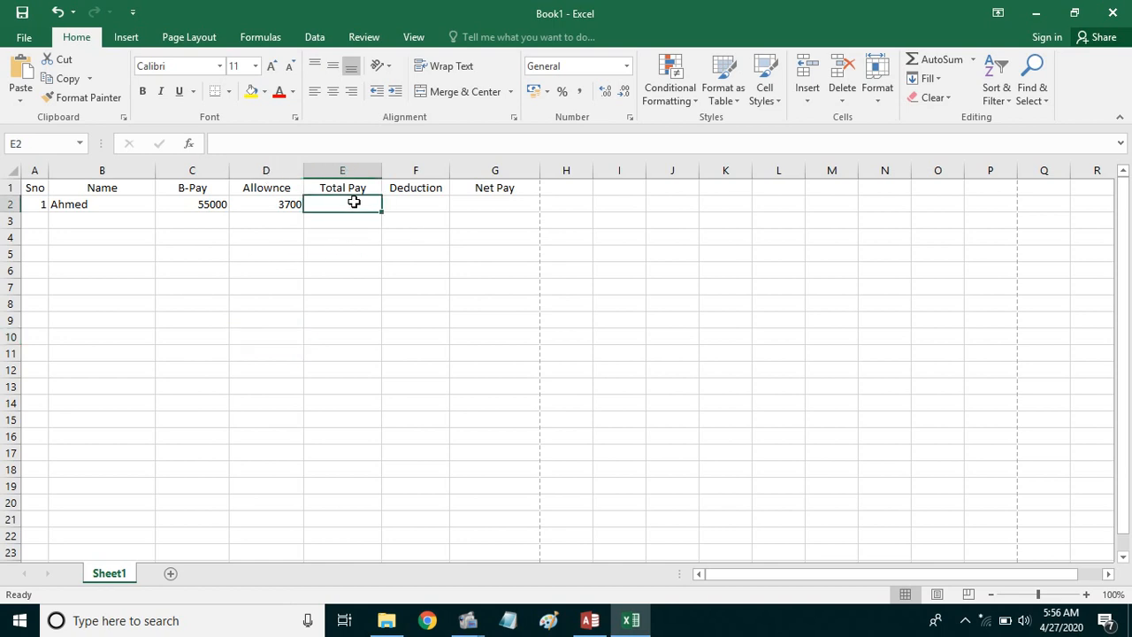
{"action": "left_click", "coordinate": [333, 292]}
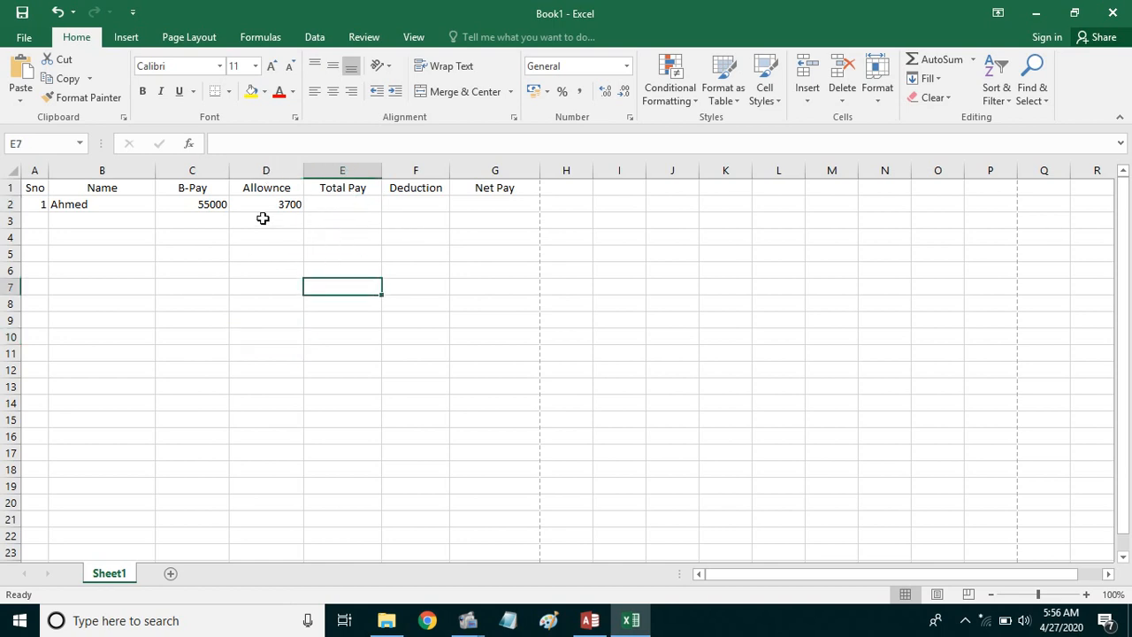
{"action": "left_click", "coordinate": [207, 205]}
{"action": "left_click", "coordinate": [291, 203]}
{"action": "left_click", "coordinate": [329, 226]}
{"action": "left_click", "coordinate": [321, 385]}
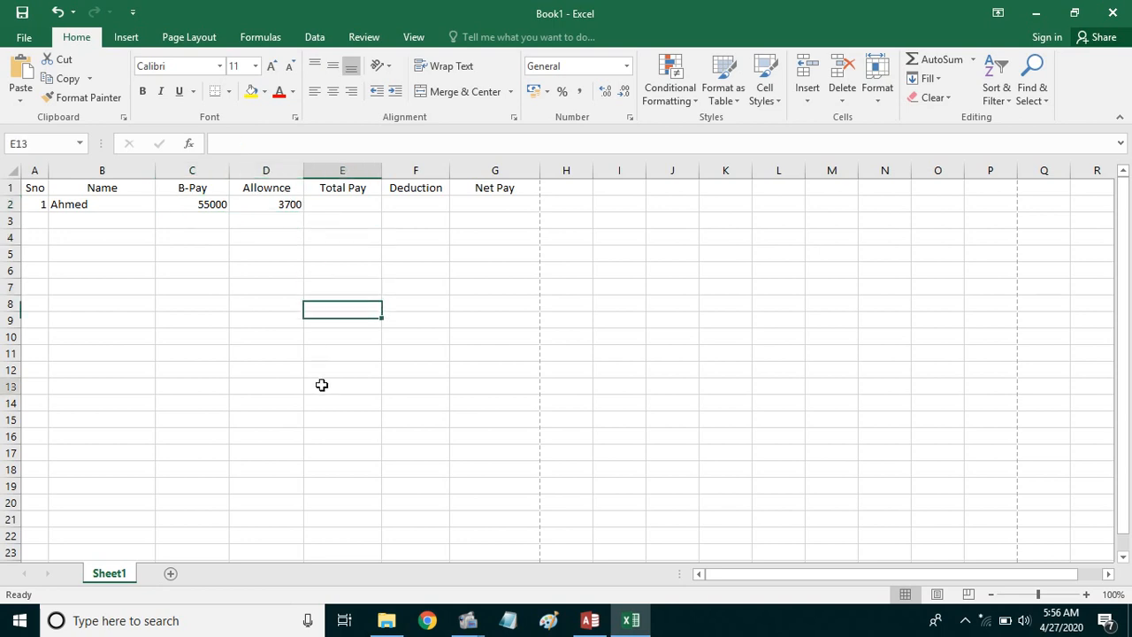
Step: Enter the formula =C2+D2 in E2 to calculate the first employee's Total Pay from B-Pay and Allownce
{"action": "left_click", "coordinate": [356, 208]}
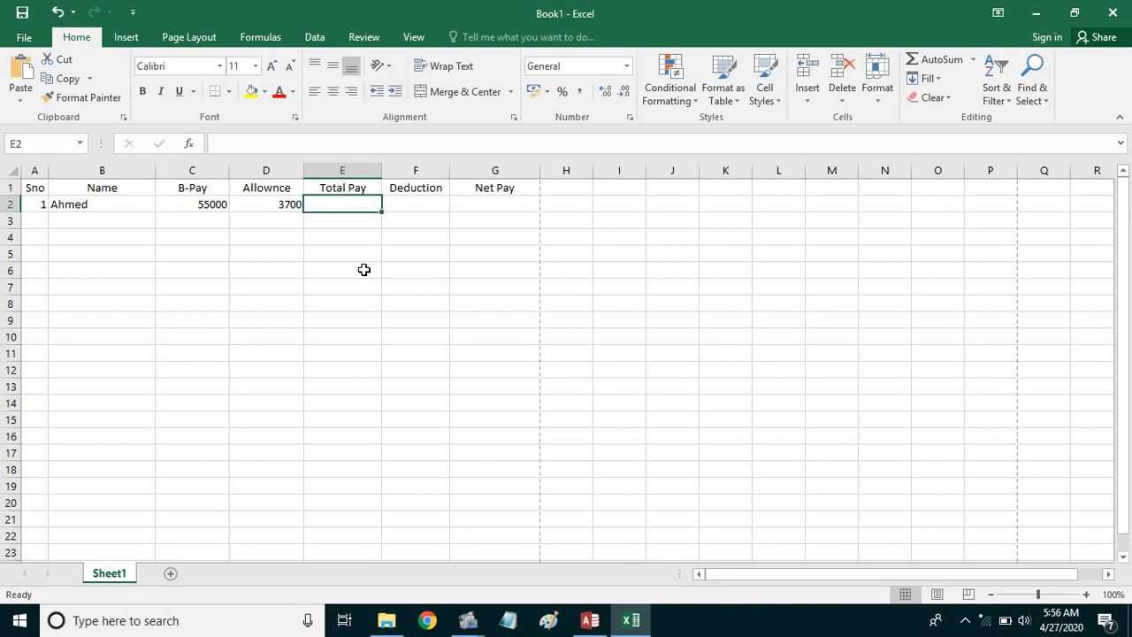
{"action": "type", "text": "="}
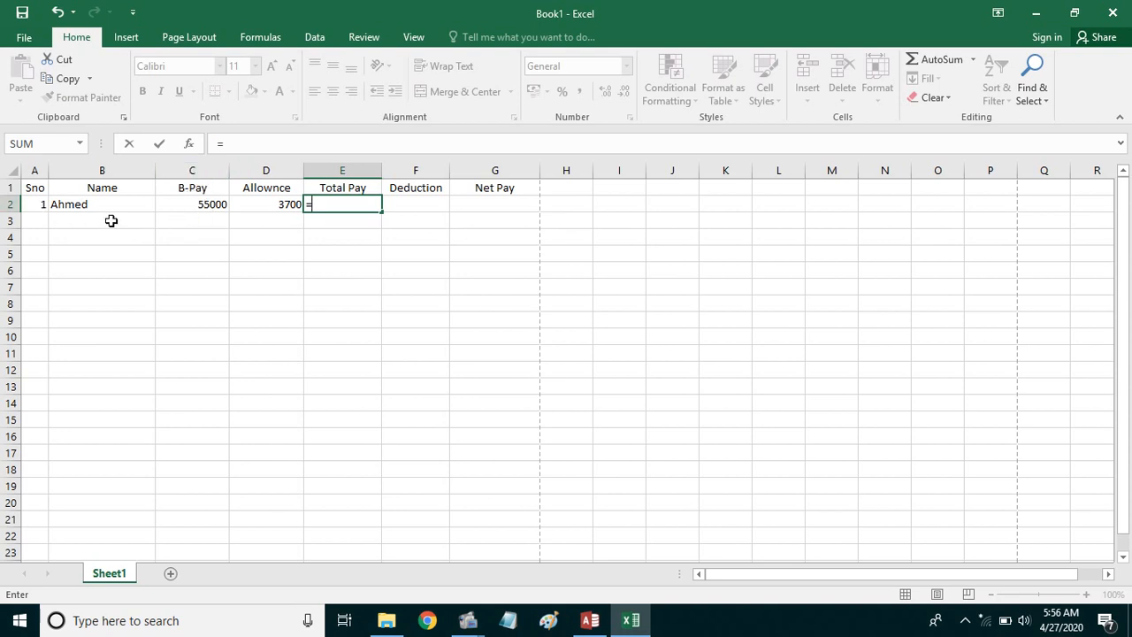
{"action": "type", "text": "c"}
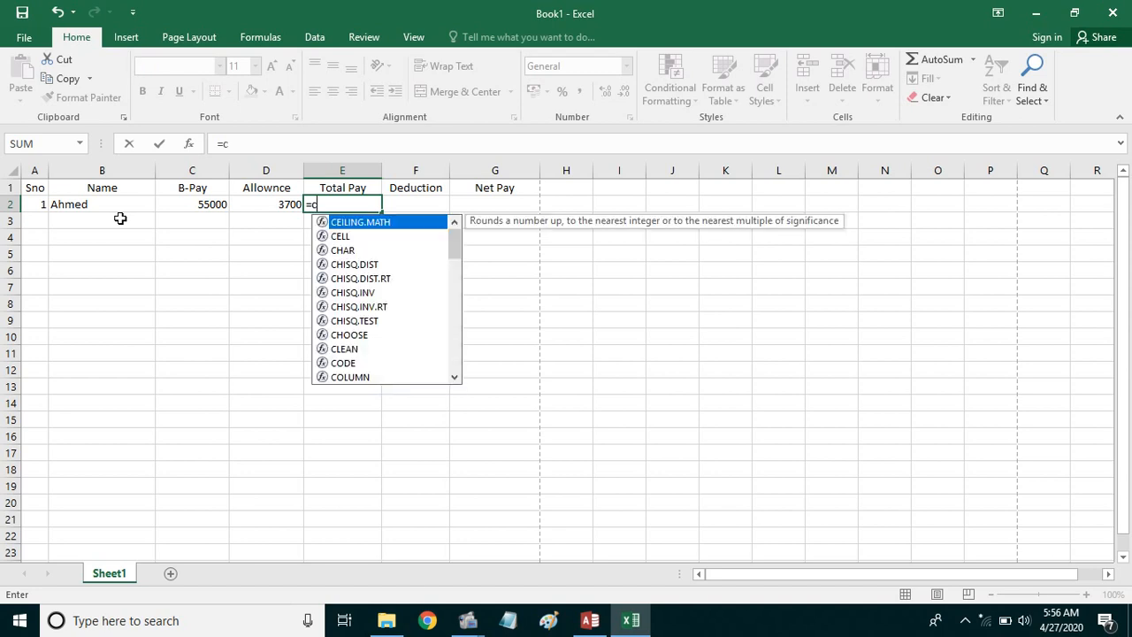
{"action": "type", "text": "2+"}
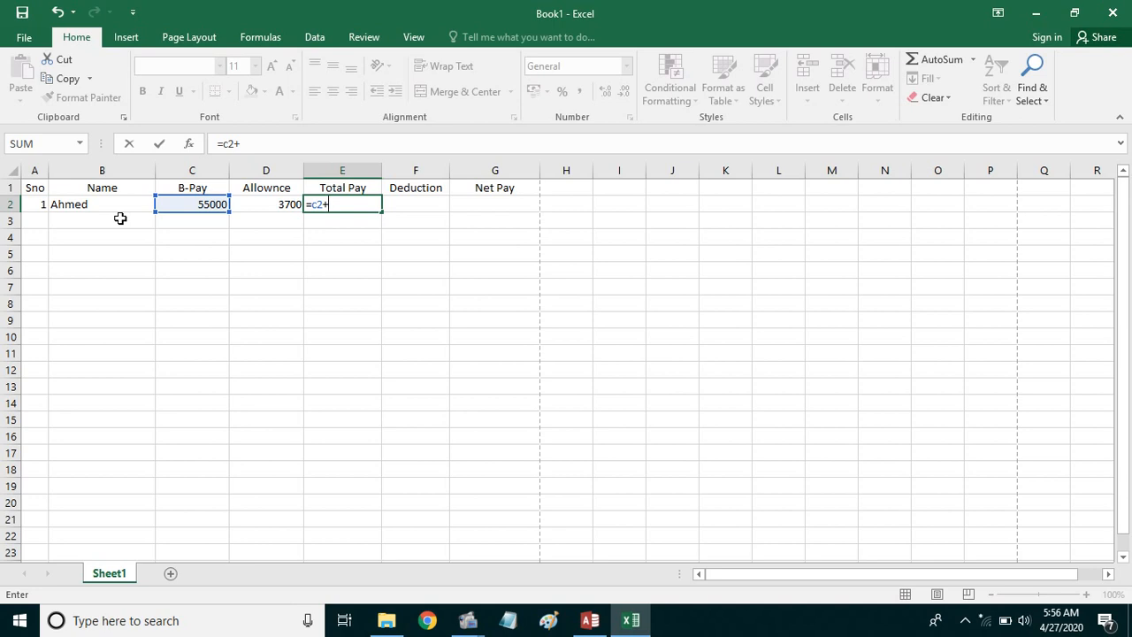
{"action": "type", "text": "d"}
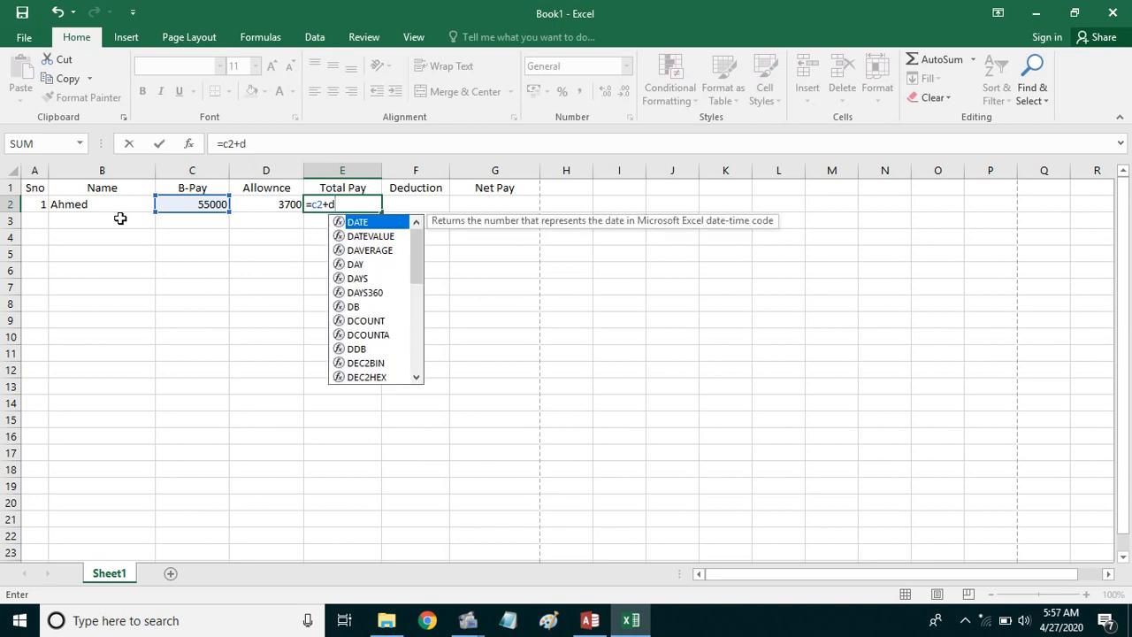
{"action": "type", "text": "2"}
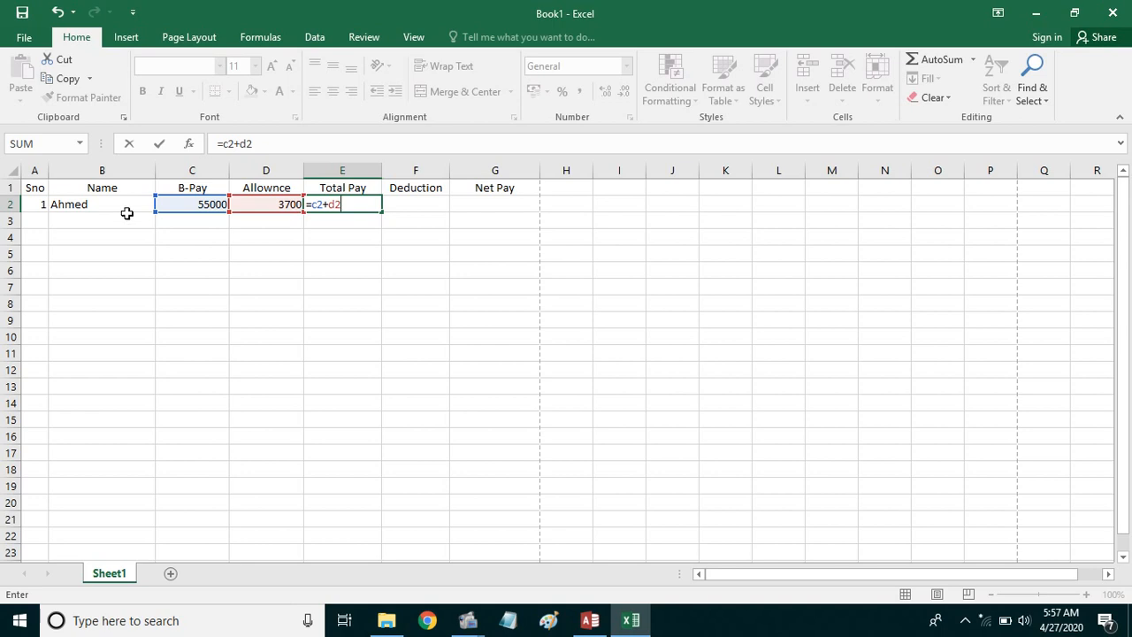
{"action": "key", "text": "Return"}
Step: Inspect the Total Pay formula in E2 and compare it with its source cells C2 and D2
{"action": "left_click", "coordinate": [344, 204]}
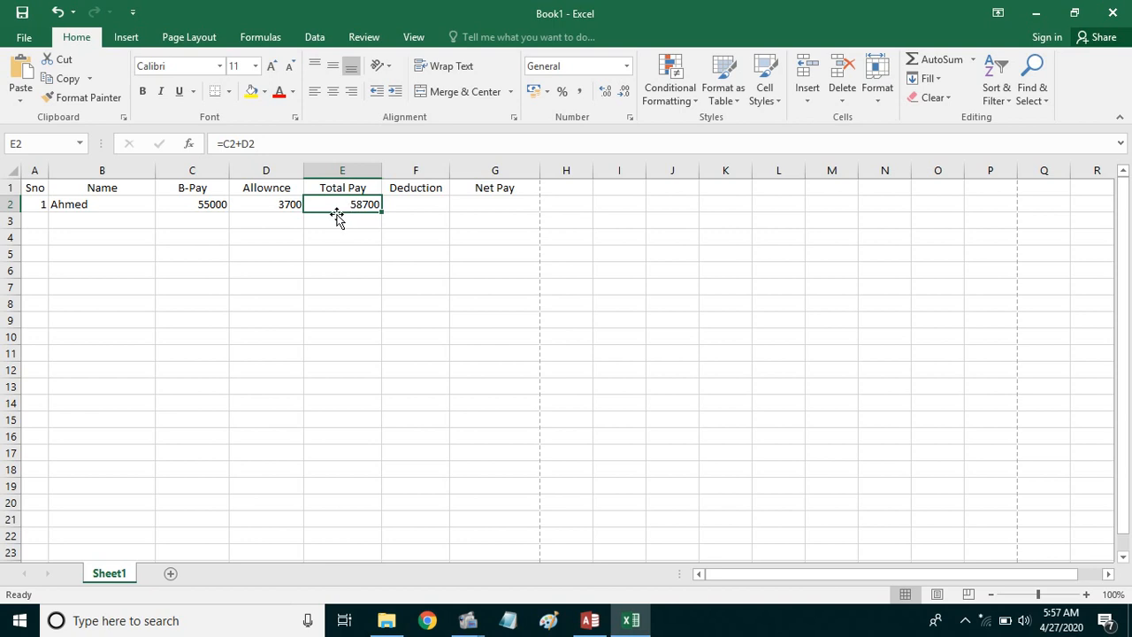
{"action": "left_click", "coordinate": [194, 204]}
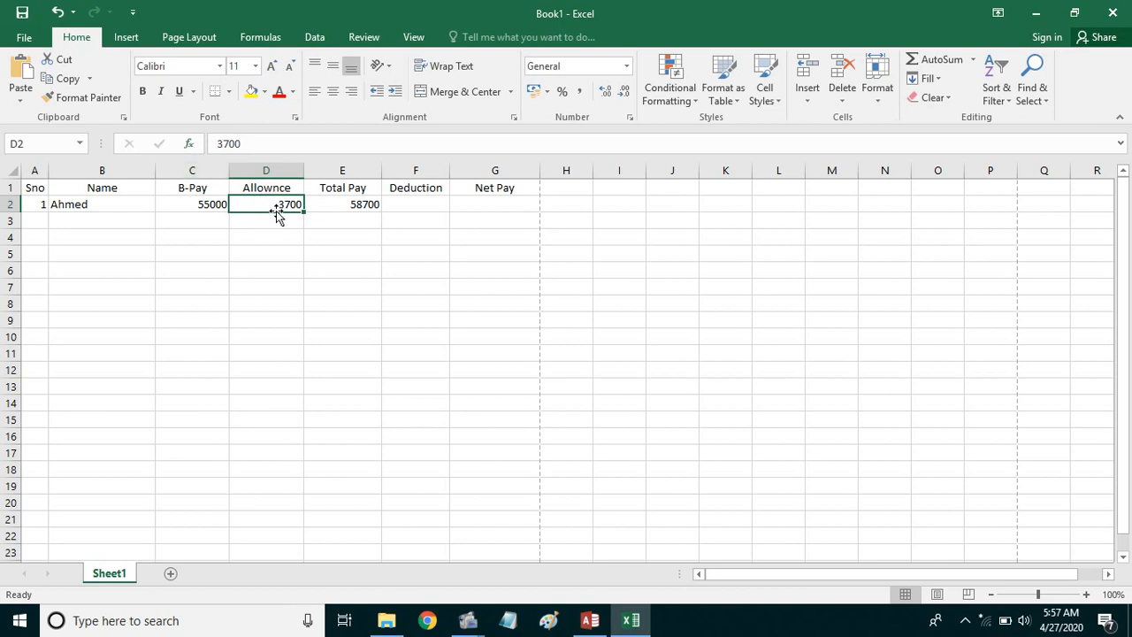
{"action": "left_click", "coordinate": [342, 202]}
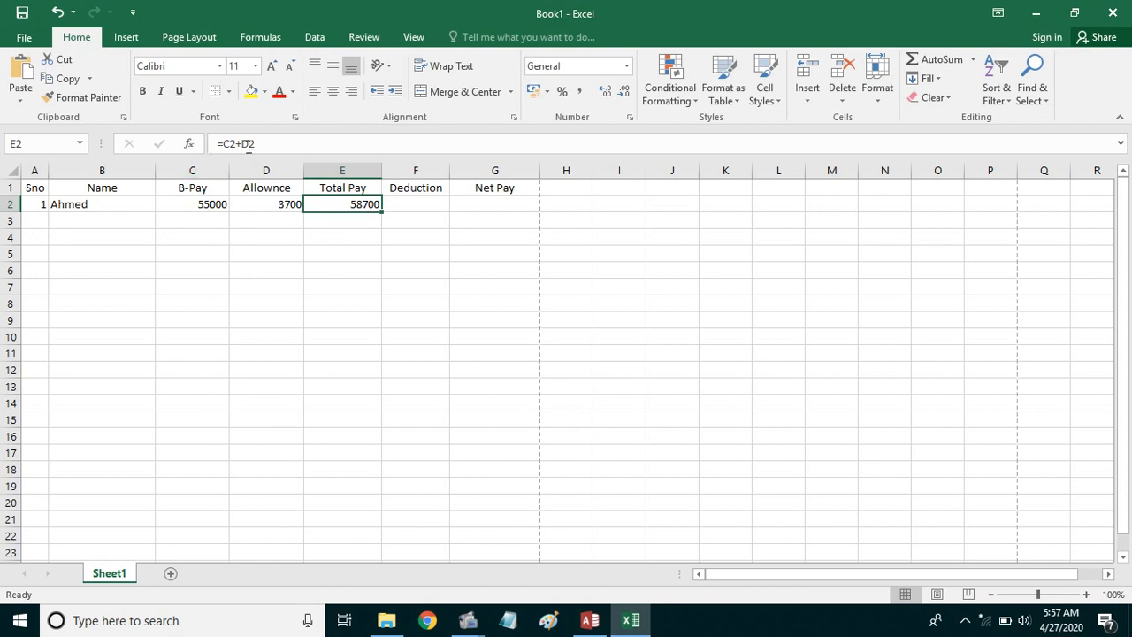
{"action": "left_click", "coordinate": [296, 258]}
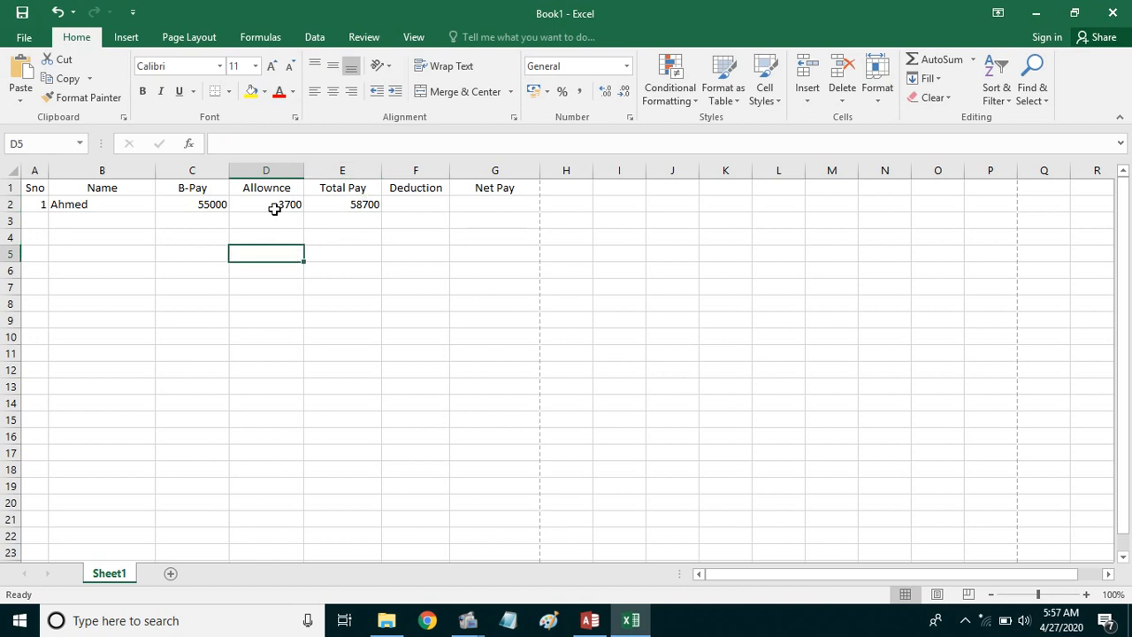
Step: Change the first employee's Allownce in D2 to 4000 and check the recalculated Total Pay and its formula
{"action": "left_click", "coordinate": [275, 206]}
{"action": "type", "text": "450"}
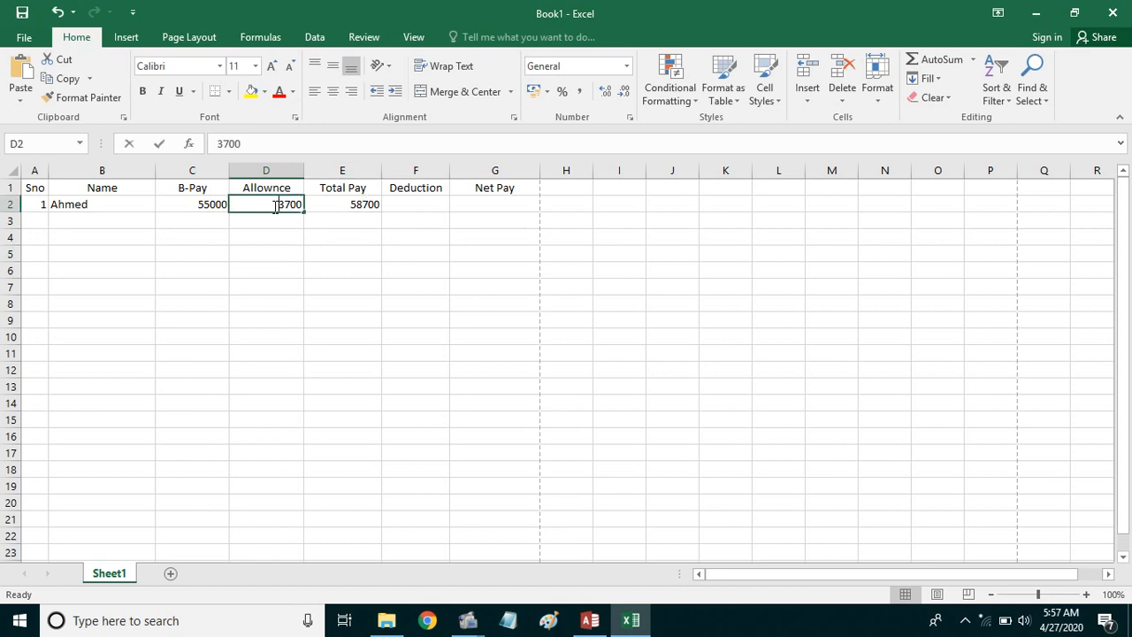
{"action": "key", "text": "BackSpace"}
{"action": "key", "text": "BackSpace"}
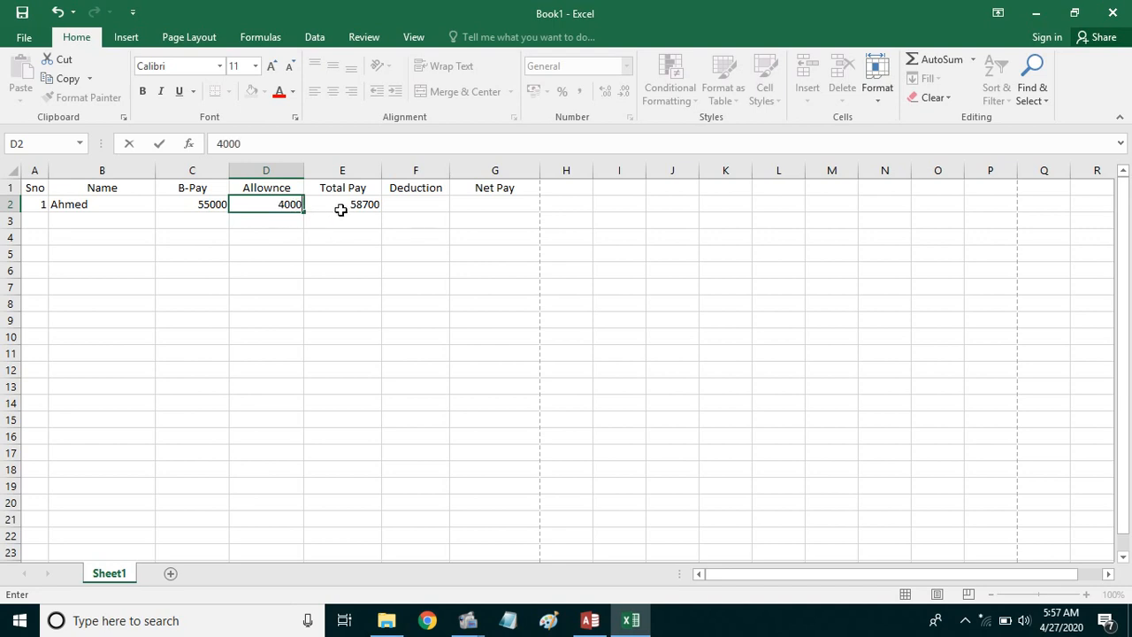
{"action": "key", "text": "Return"}
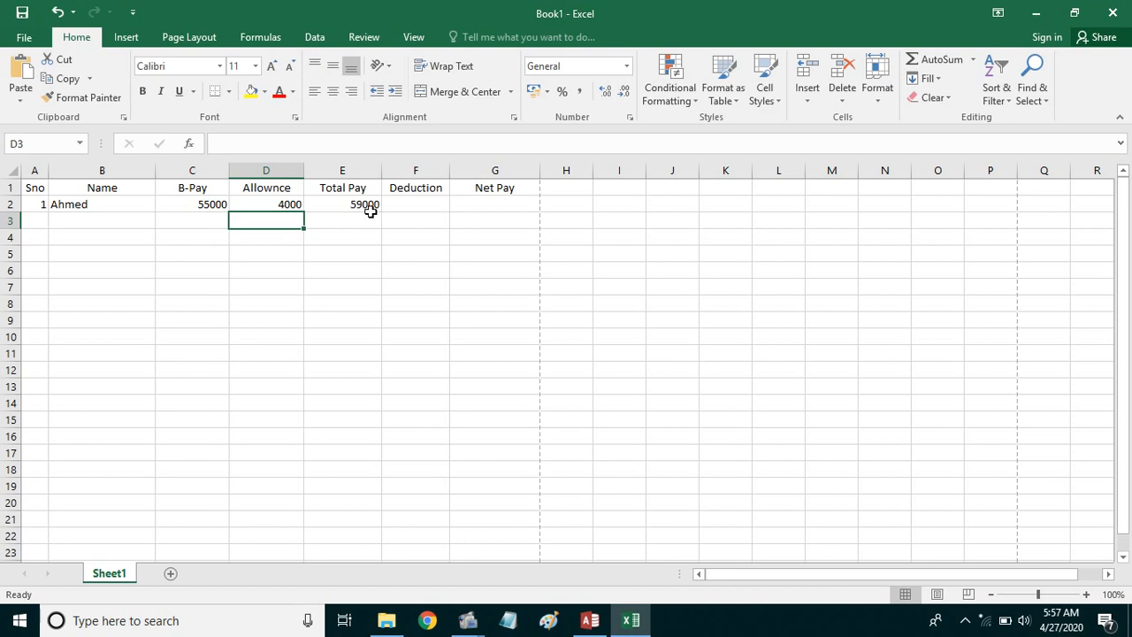
{"action": "left_click", "coordinate": [392, 249]}
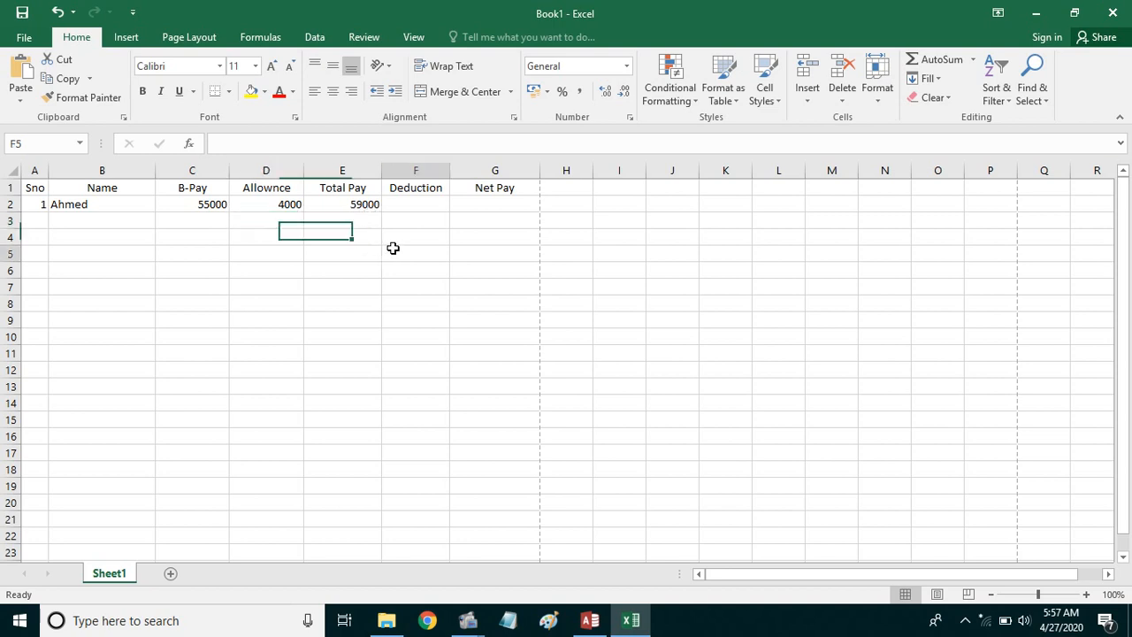
{"action": "left_click", "coordinate": [358, 205]}
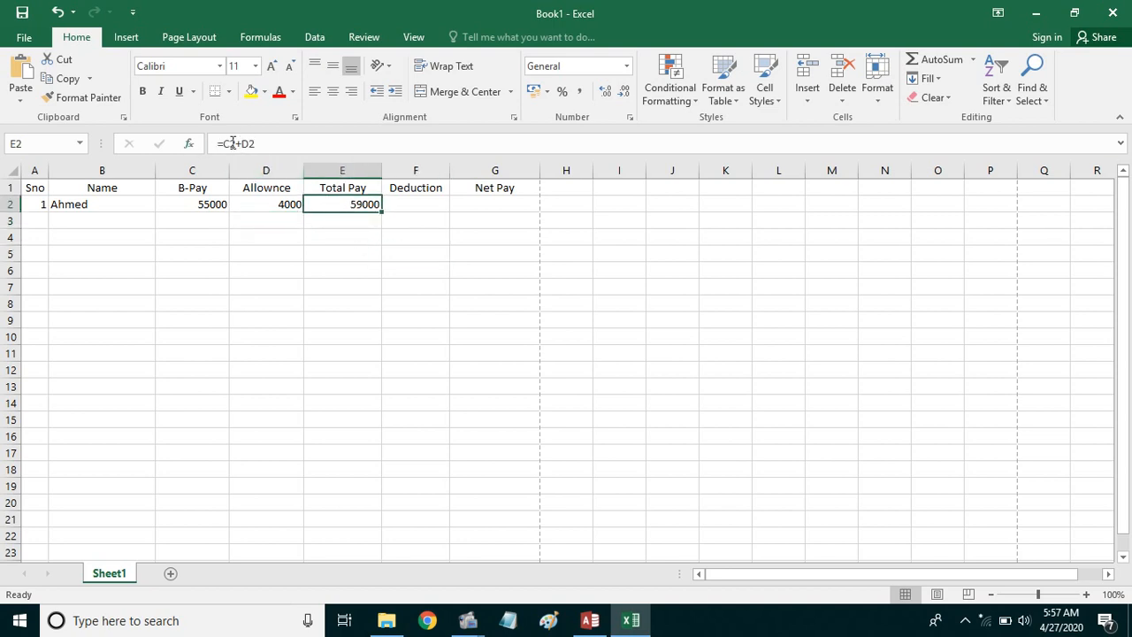
Step: Enter 7320 as the first employee's Deduction in F2
{"action": "left_click", "coordinate": [419, 202]}
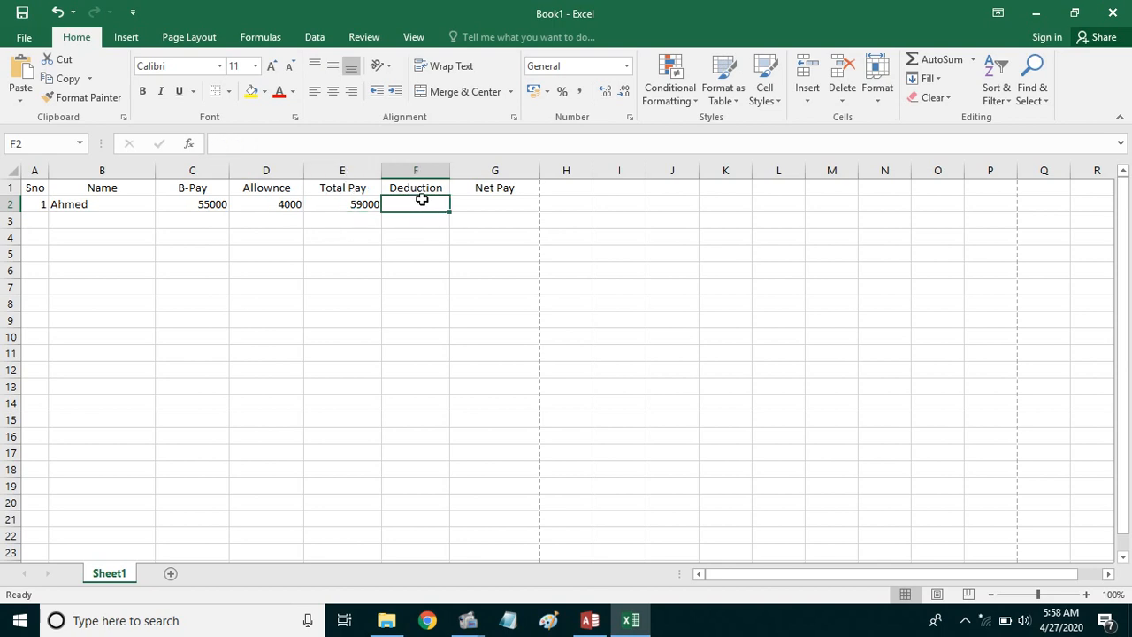
{"action": "type", "text": "732"}
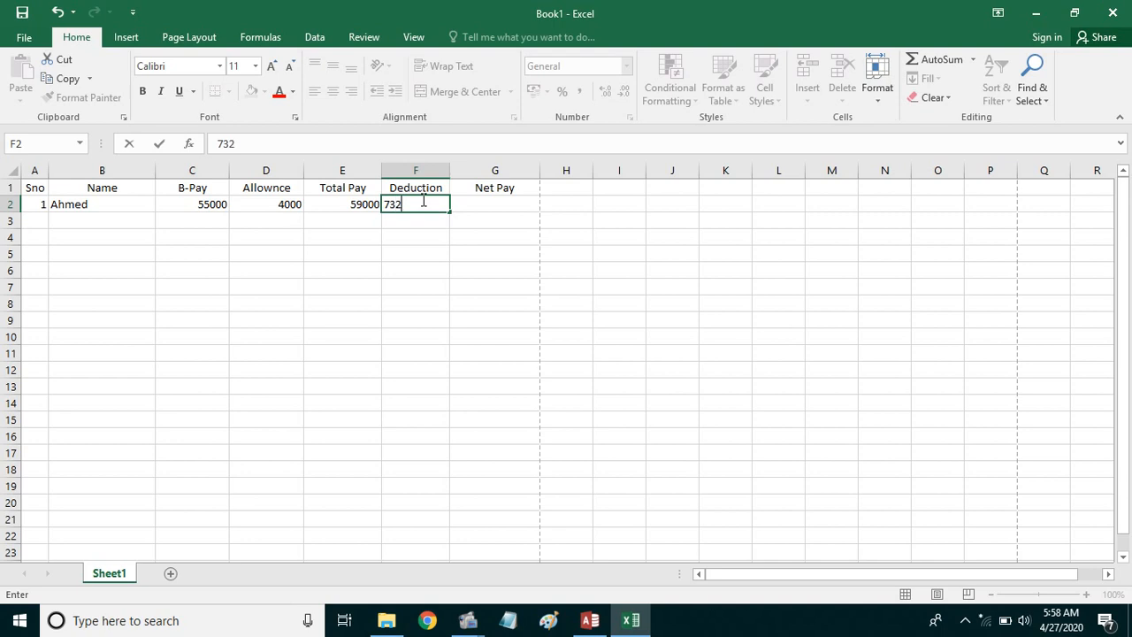
{"action": "type", "text": "0"}
{"action": "key", "text": "Return"}
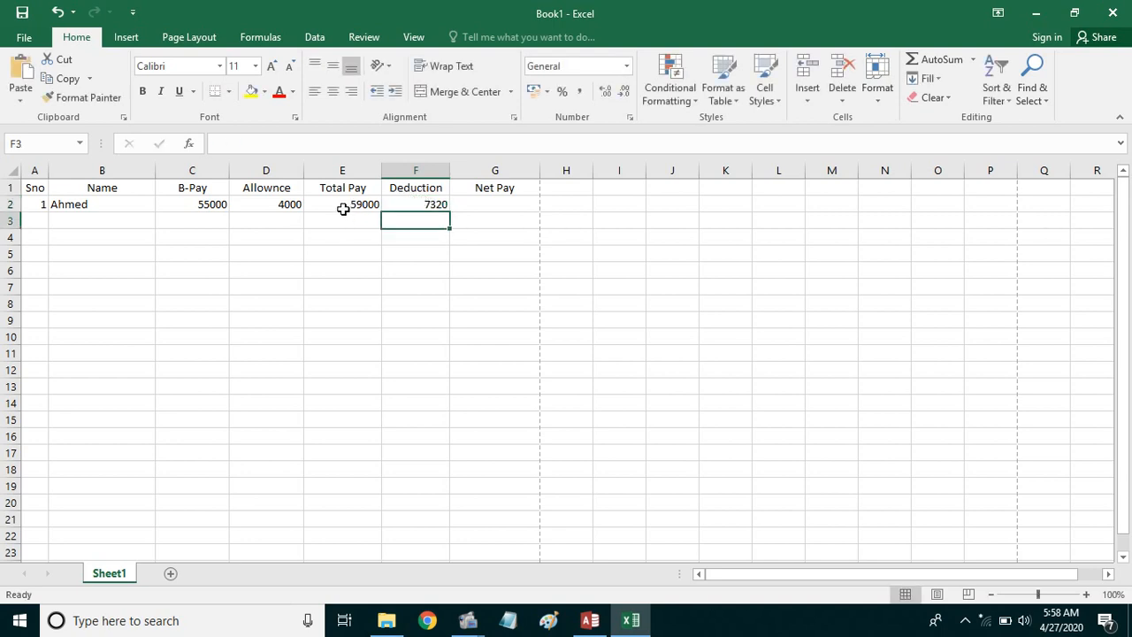
Step: Change the first employee's Allownce in D2 to 4530
{"action": "left_click", "coordinate": [293, 203]}
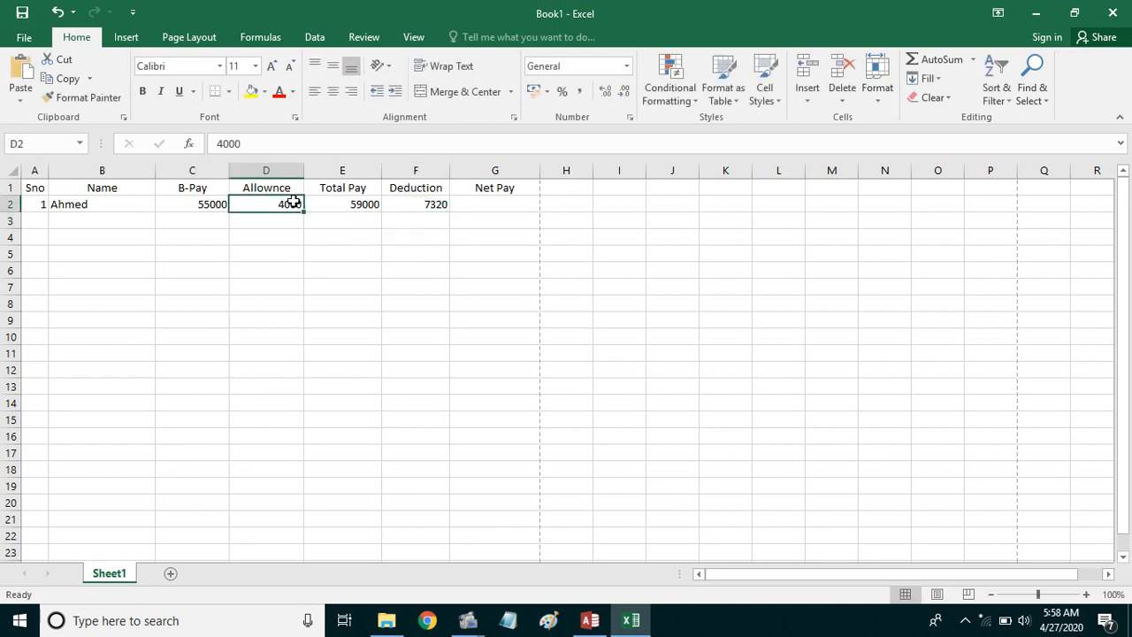
{"action": "type", "text": "4"}
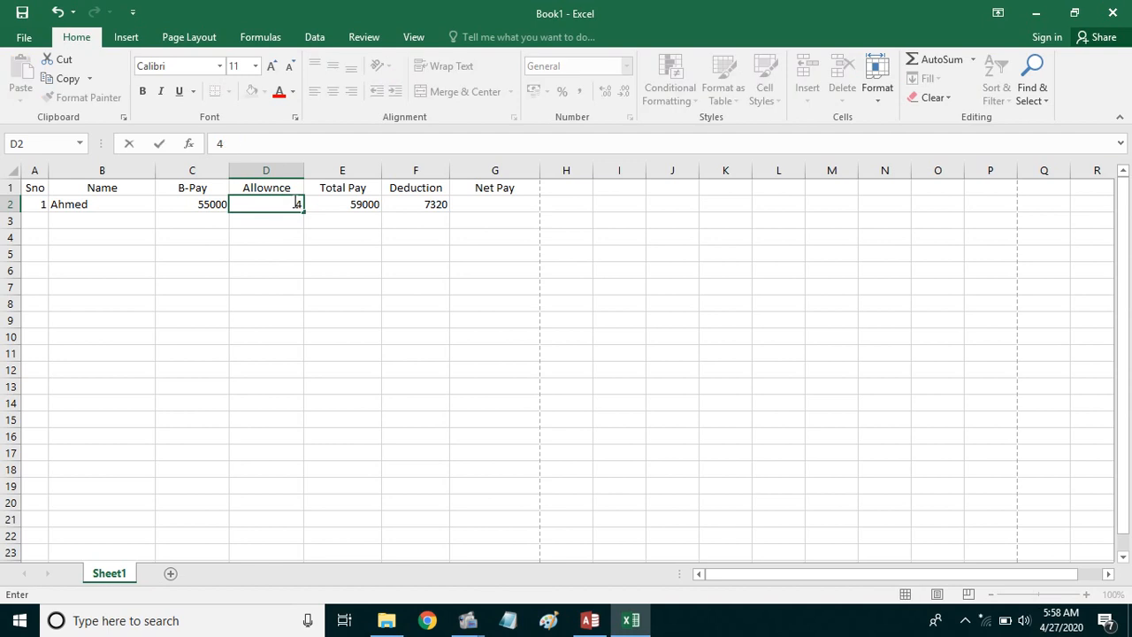
{"action": "type", "text": "530"}
{"action": "key", "text": "Return"}
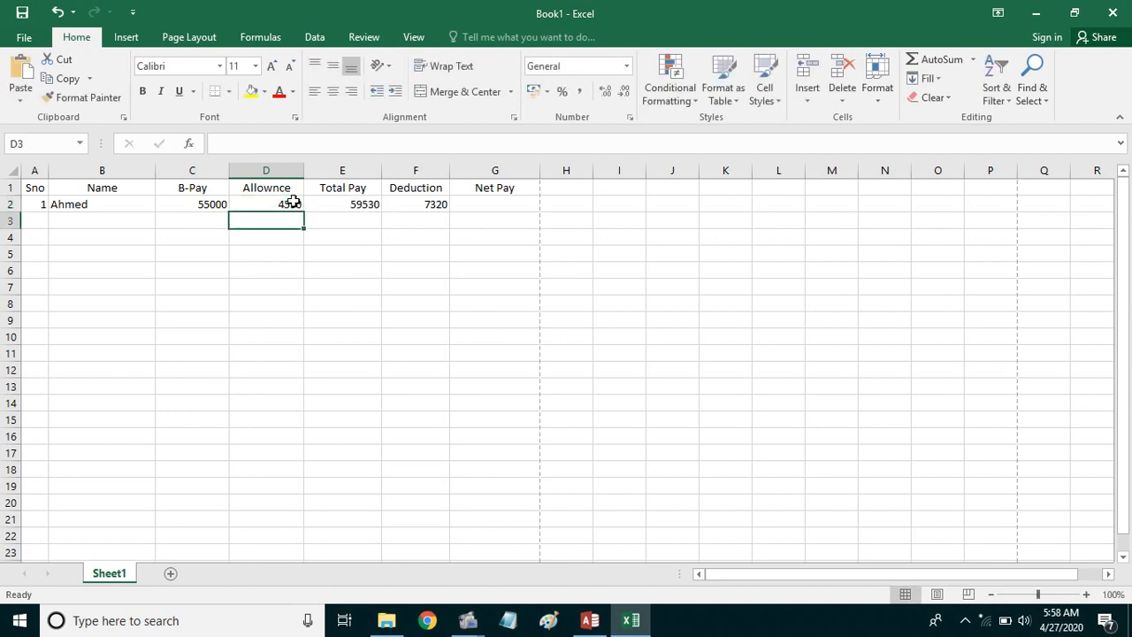
Step: Enter the formula =E2-F2 in G2 to calculate Net Pay as Total Pay minus Deduction
{"action": "left_click", "coordinate": [415, 204]}
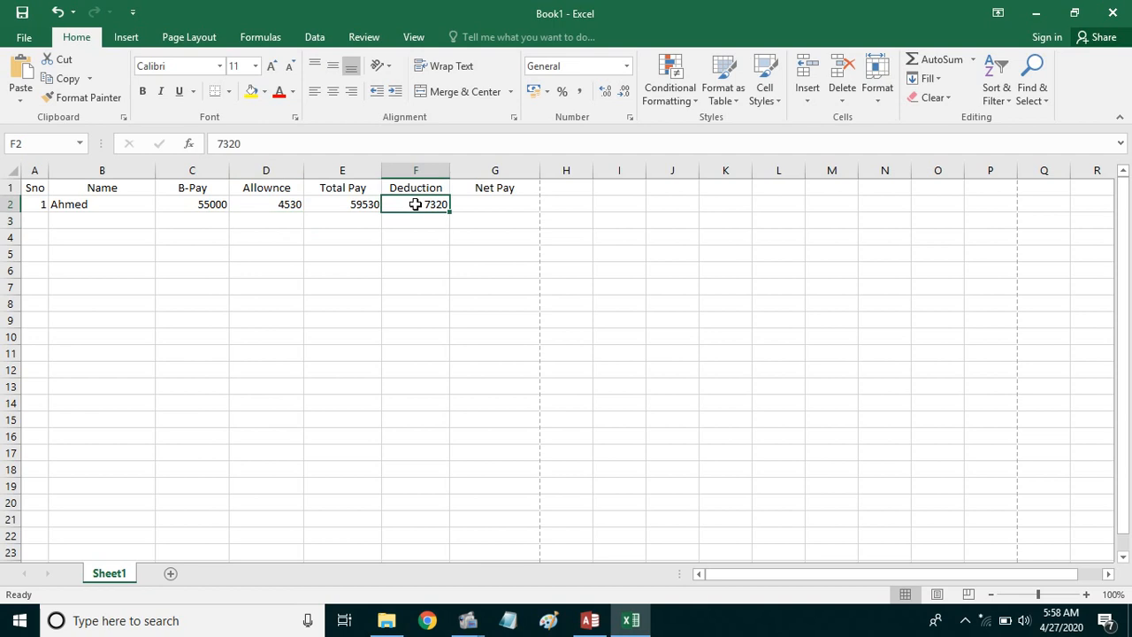
{"action": "left_click", "coordinate": [351, 205]}
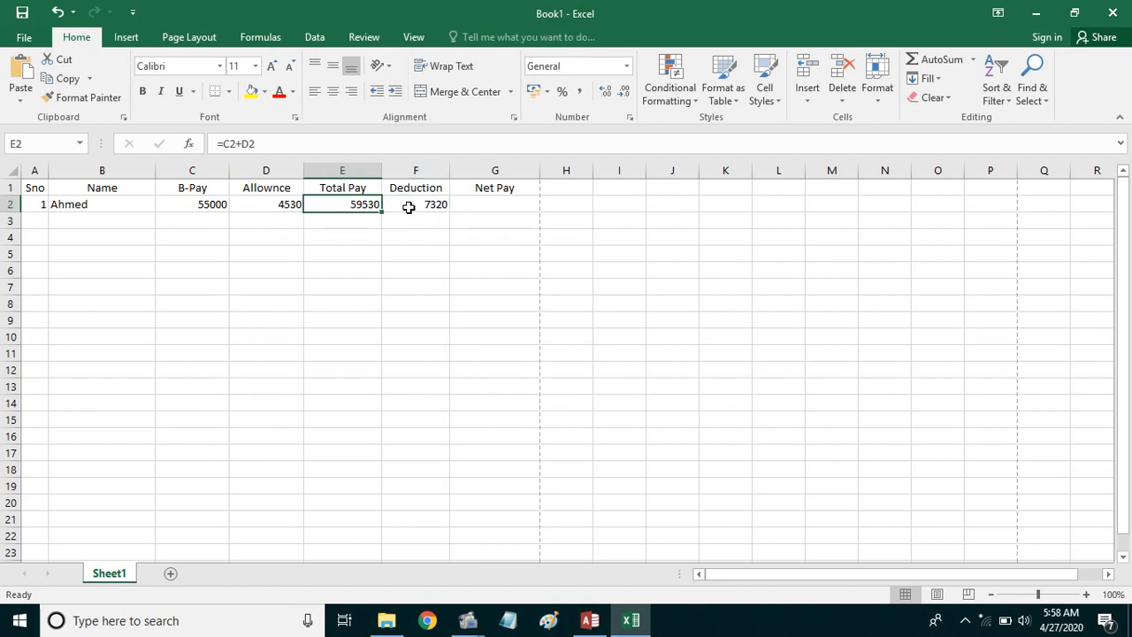
{"action": "left_click", "coordinate": [404, 204]}
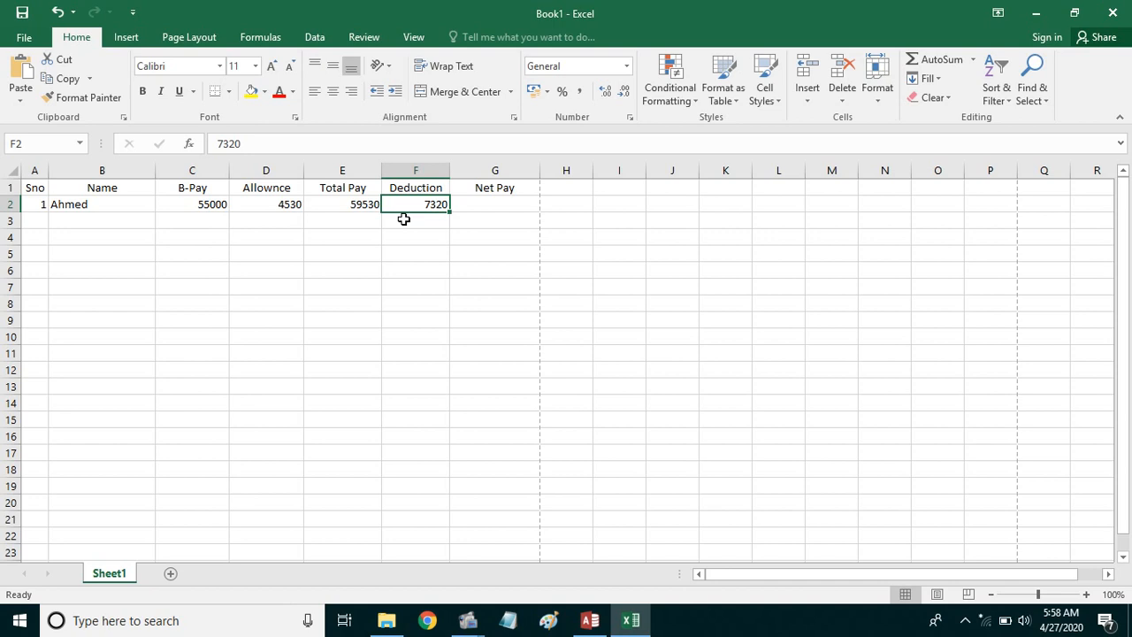
{"action": "left_click", "coordinate": [486, 204]}
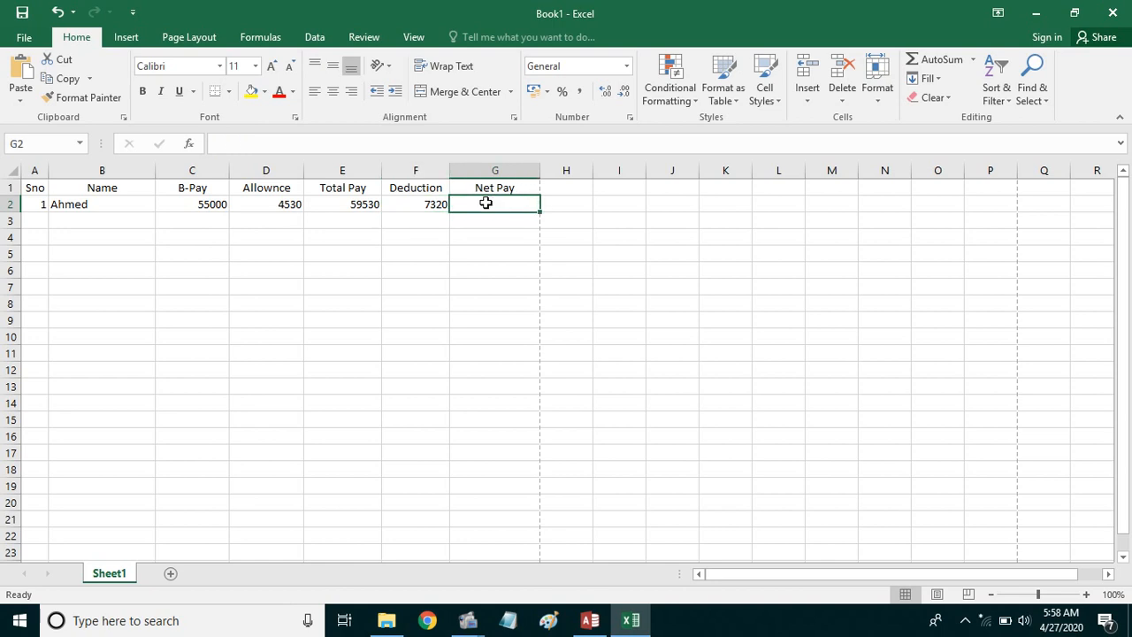
{"action": "type", "text": "="}
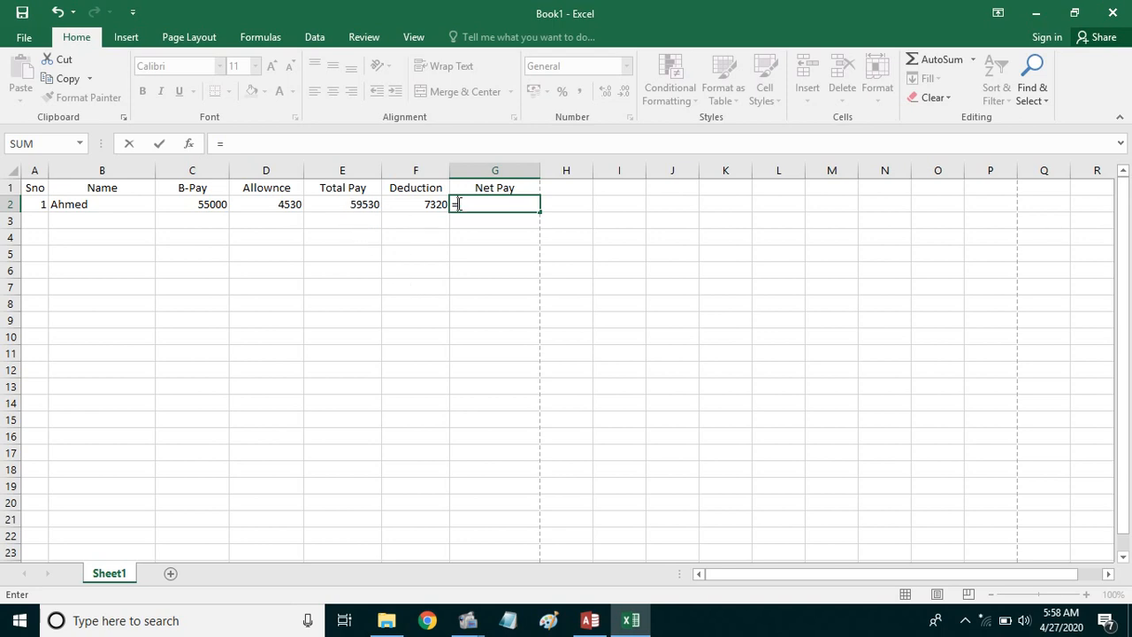
{"action": "left_click", "coordinate": [339, 205]}
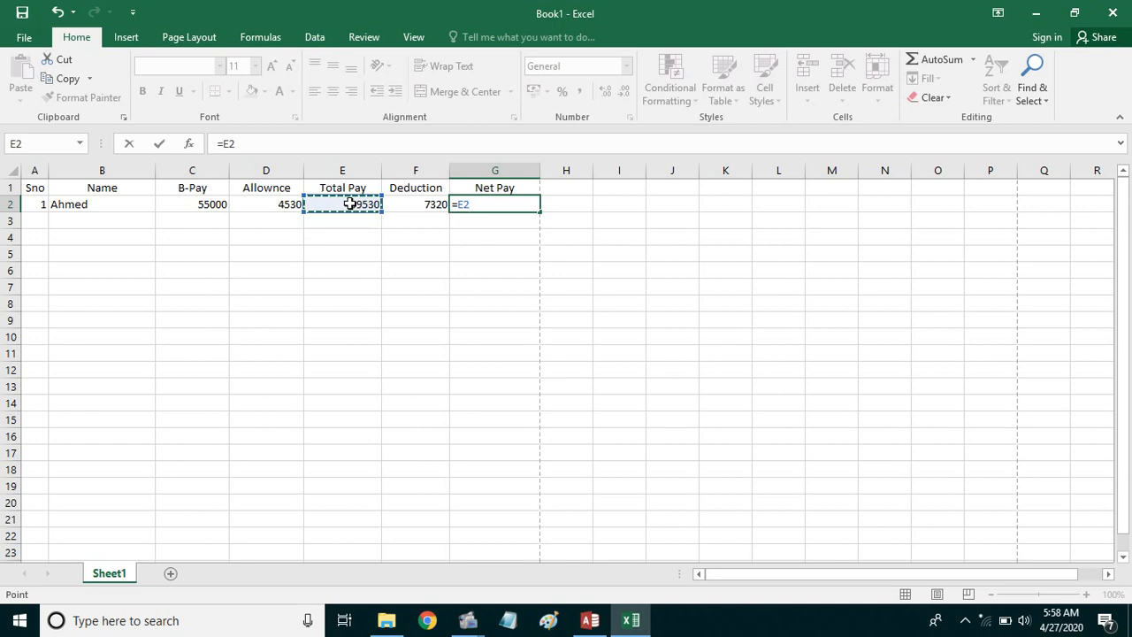
{"action": "type", "text": "-"}
{"action": "left_click", "coordinate": [405, 205]}
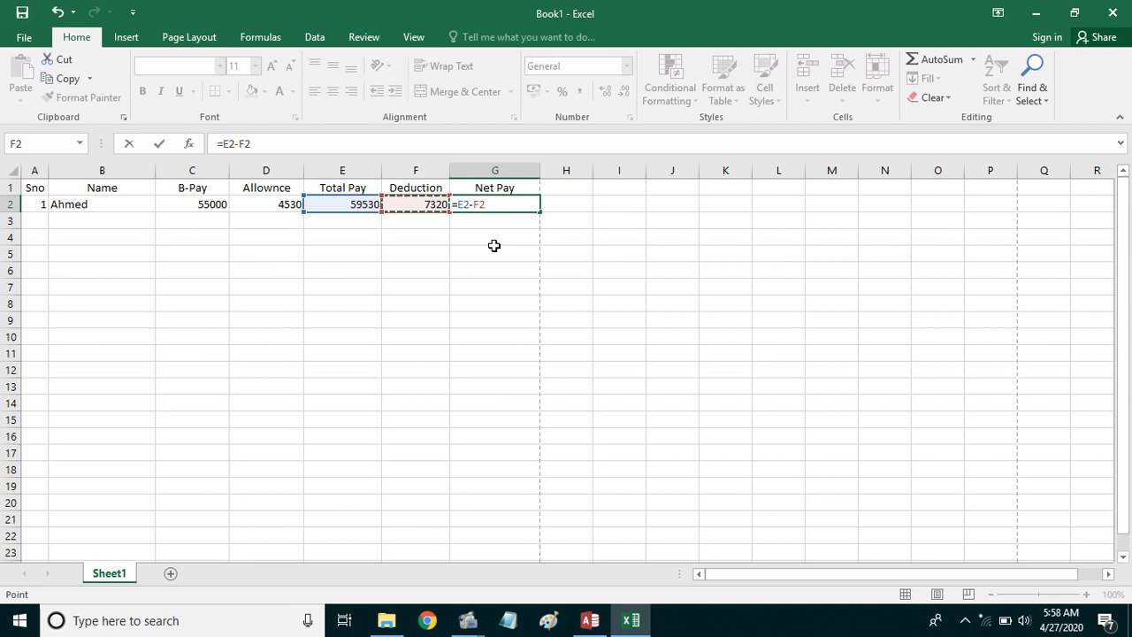
{"action": "key", "text": "Return"}
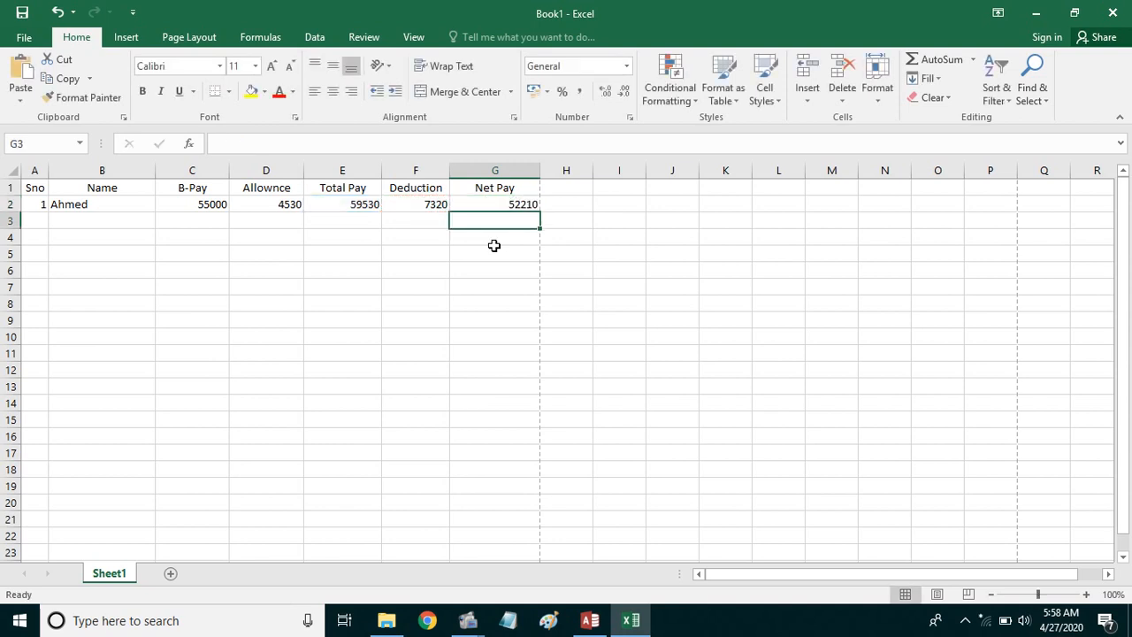
Step: Examine the contents of the Net Pay, Total Pay, B-Pay, Allownce and Sno cells in row 2
{"action": "left_click", "coordinate": [498, 203]}
{"action": "left_click", "coordinate": [425, 221]}
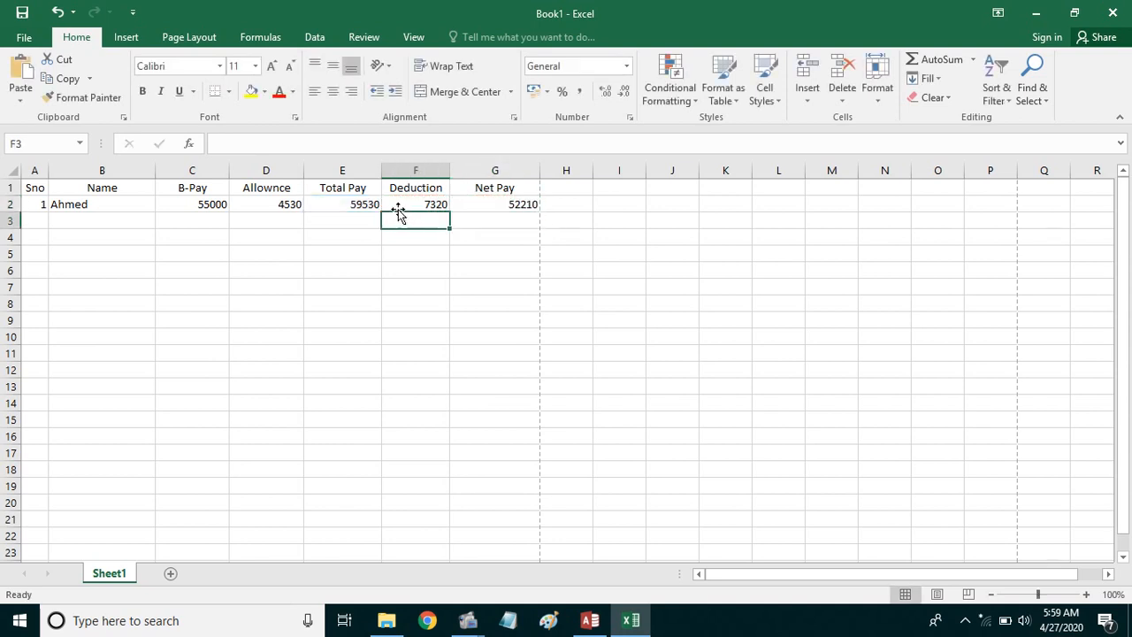
{"action": "left_click", "coordinate": [359, 204]}
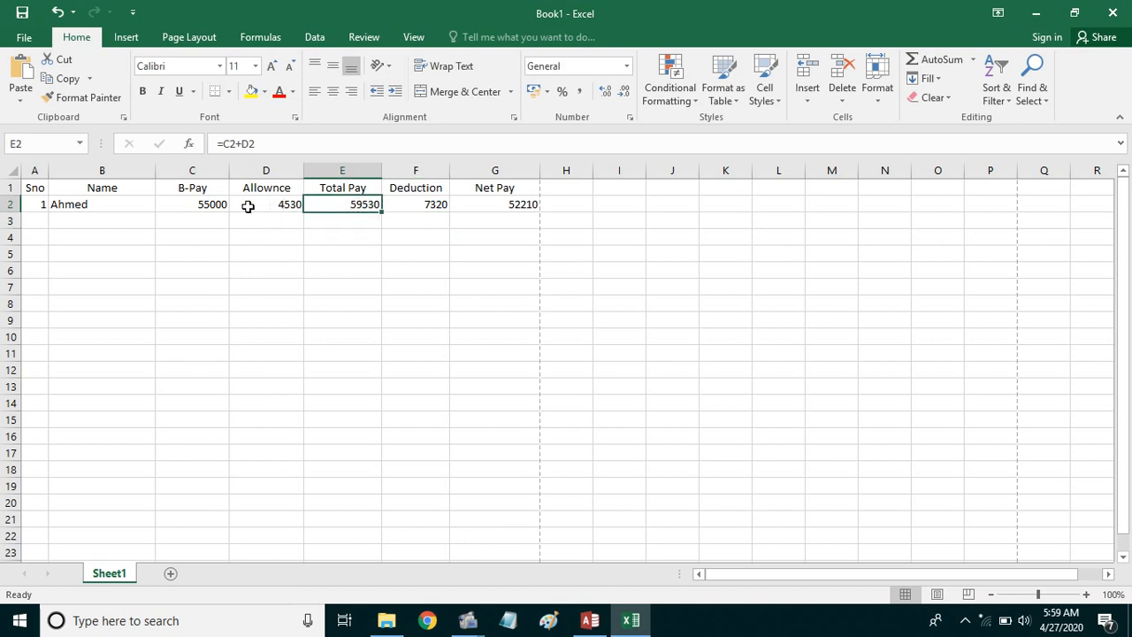
{"action": "left_click", "coordinate": [220, 204]}
{"action": "left_click", "coordinate": [269, 206]}
{"action": "left_click", "coordinate": [334, 203]}
{"action": "left_click", "coordinate": [40, 205]}
{"action": "type", "text": "1"}
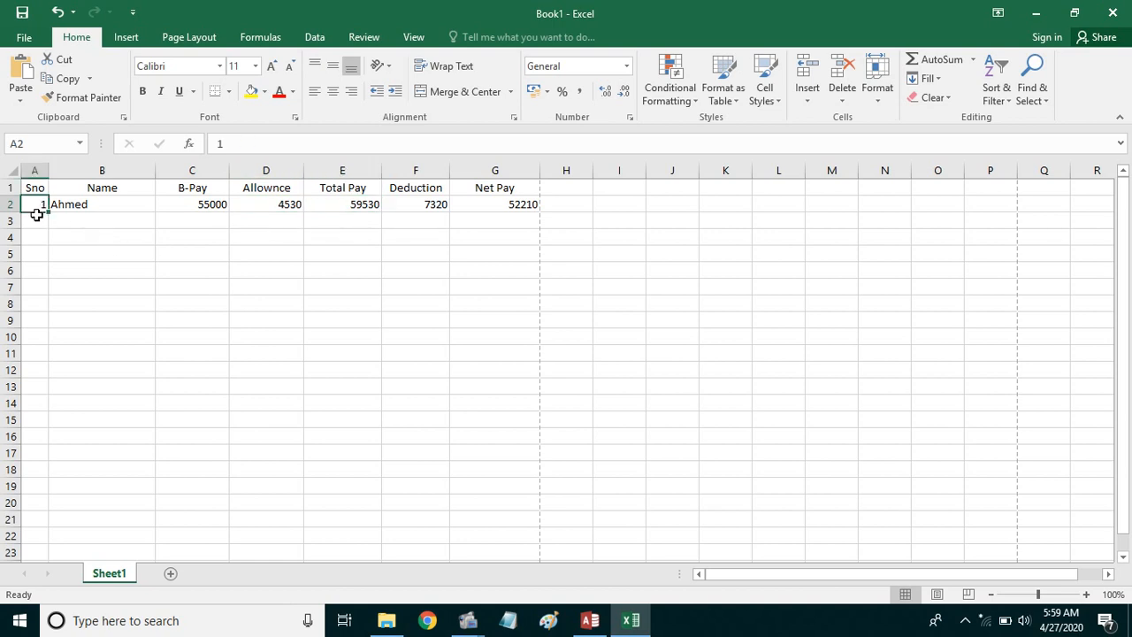
Step: Enter 2 in A3, extend the Sno series from A2:A3 down to A20, and centre the serial numbers
{"action": "key", "text": "Return"}
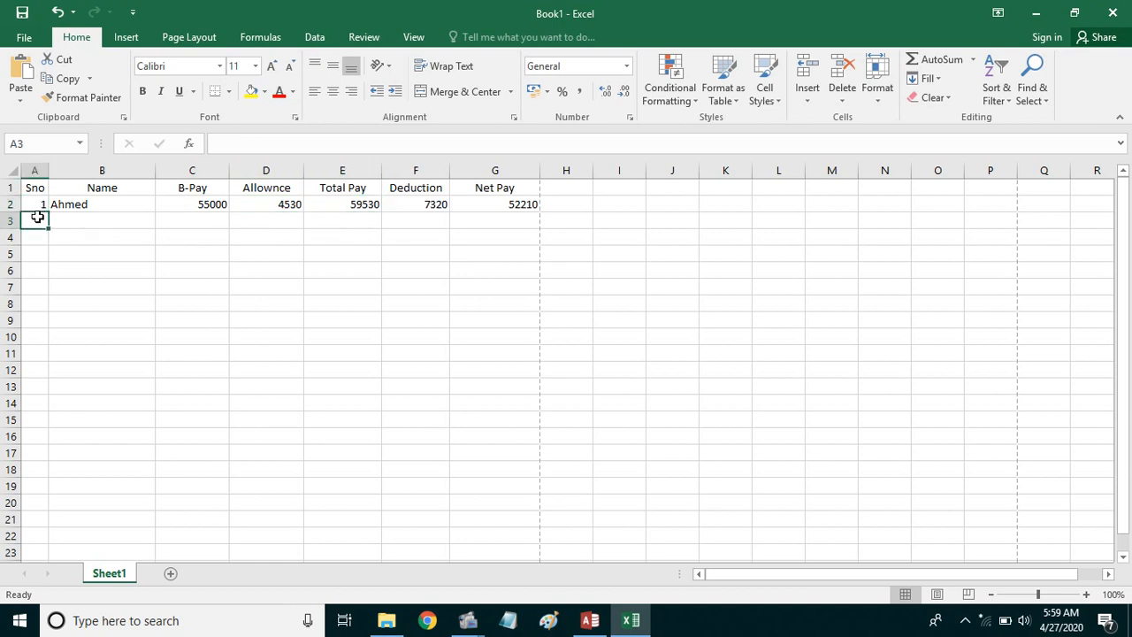
{"action": "type", "text": "2"}
{"action": "key", "text": "Return"}
{"action": "left_click_drag", "start_coordinate": [38, 204], "coordinate": [70, 513]}
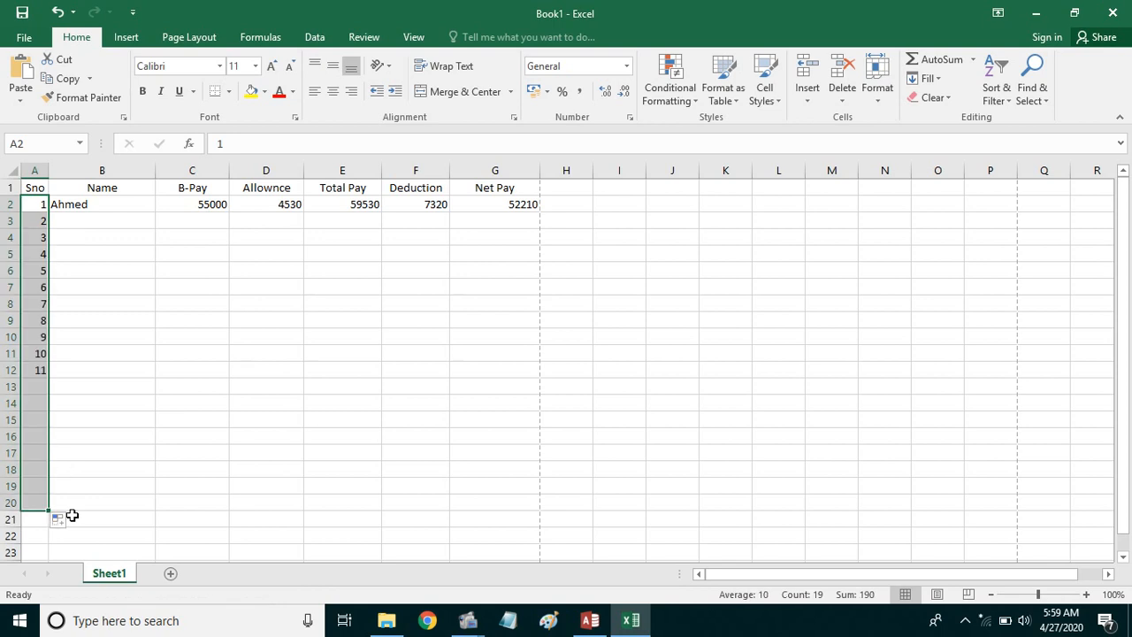
{"action": "left_click", "coordinate": [332, 94]}
{"action": "left_click", "coordinate": [189, 254]}
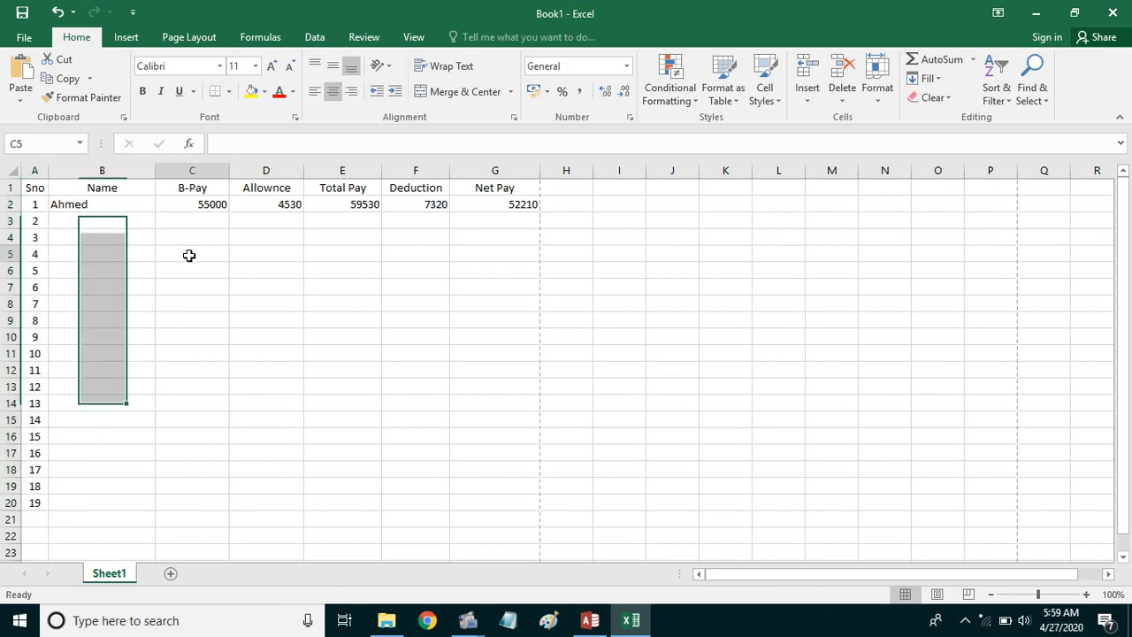
Step: Re-enter 1 and 2 as the first two serial numbers and fill the series down to A20 again
{"action": "left_click", "coordinate": [39, 204]}
{"action": "key", "text": "Down"}
{"action": "key", "text": "Down"}
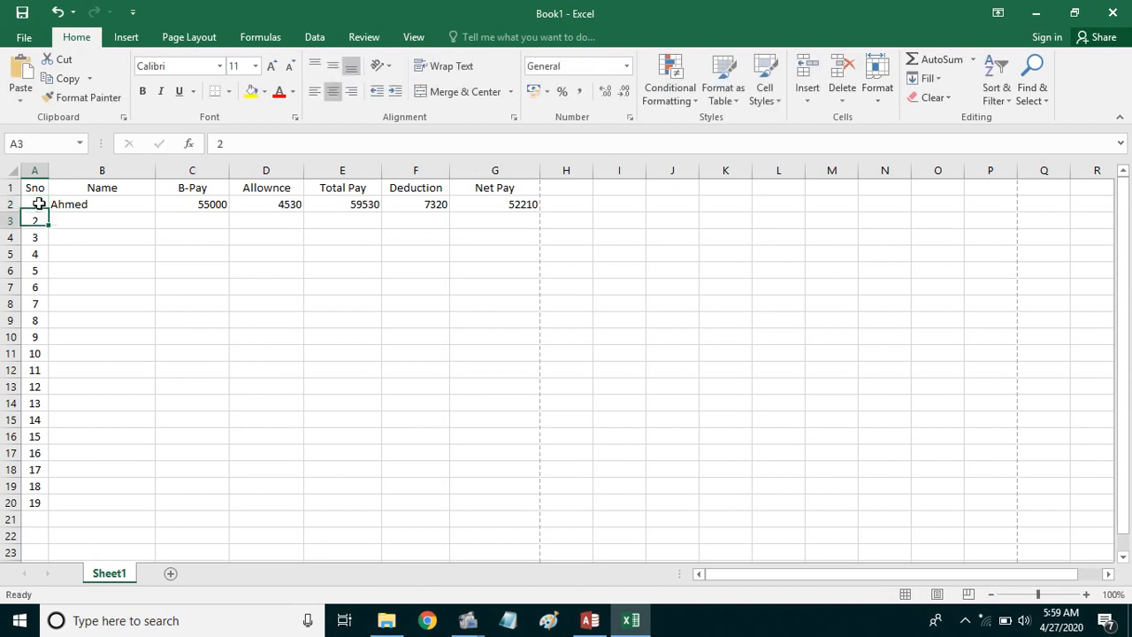
{"action": "left_click_drag", "start_coordinate": [39, 204], "coordinate": [56, 511]}
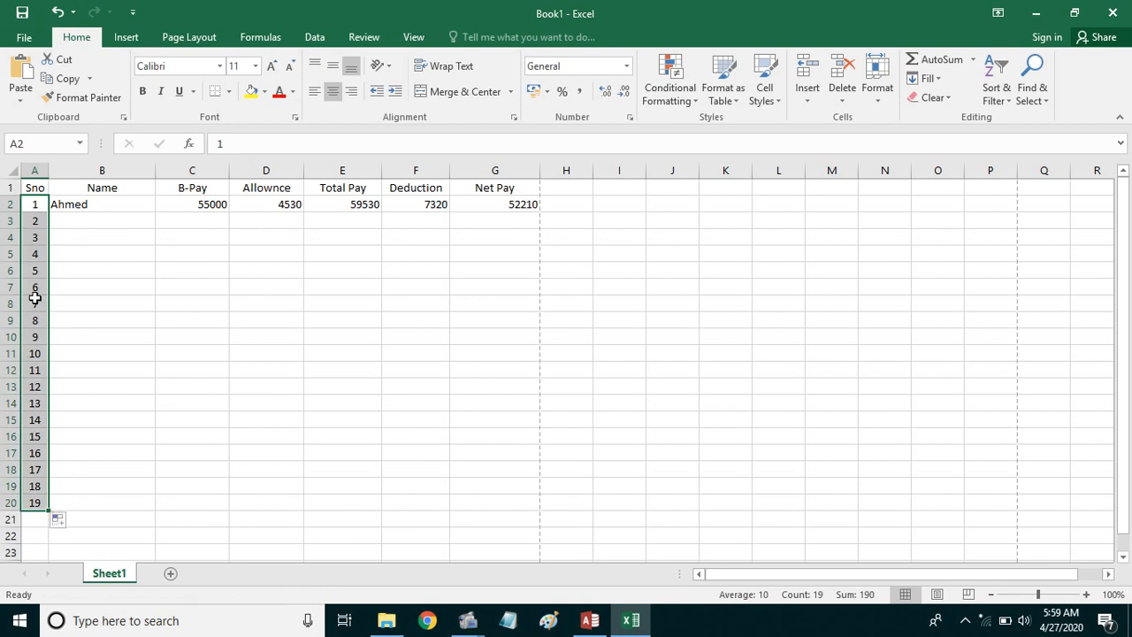
Step: Enter 12 and 13 in A2 and A3 and fill the consecutive series down to A20
{"action": "left_click", "coordinate": [33, 204]}
{"action": "type", "text": "1"}
{"action": "key", "text": "Return"}
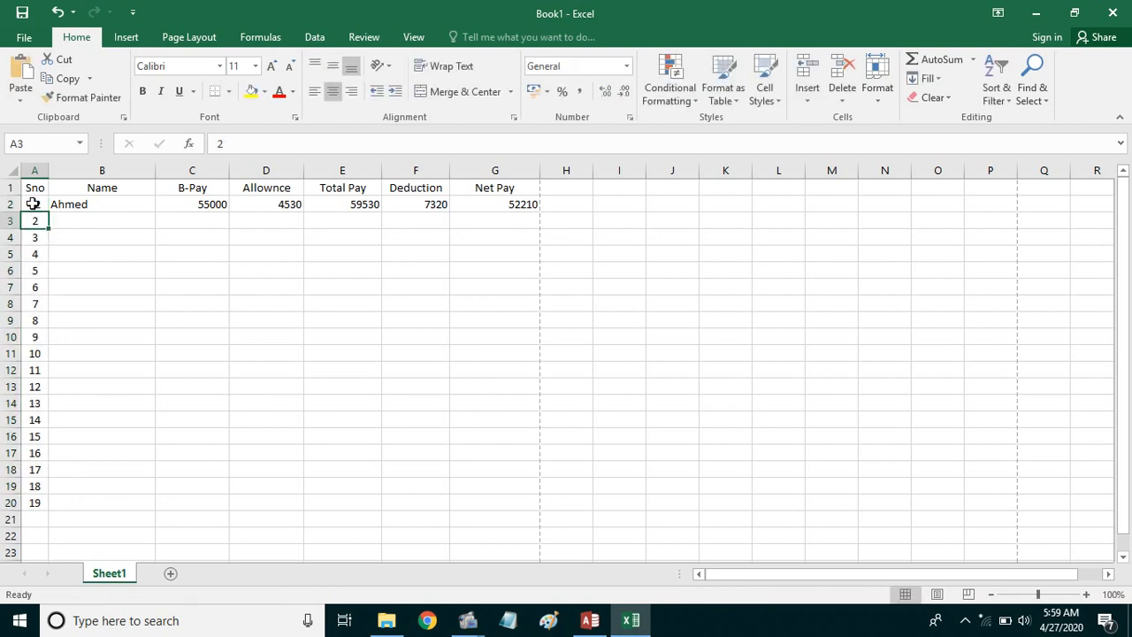
{"action": "type", "text": "13"}
{"action": "key", "text": "Return"}
{"action": "left_click_drag", "start_coordinate": [33, 205], "coordinate": [76, 508]}
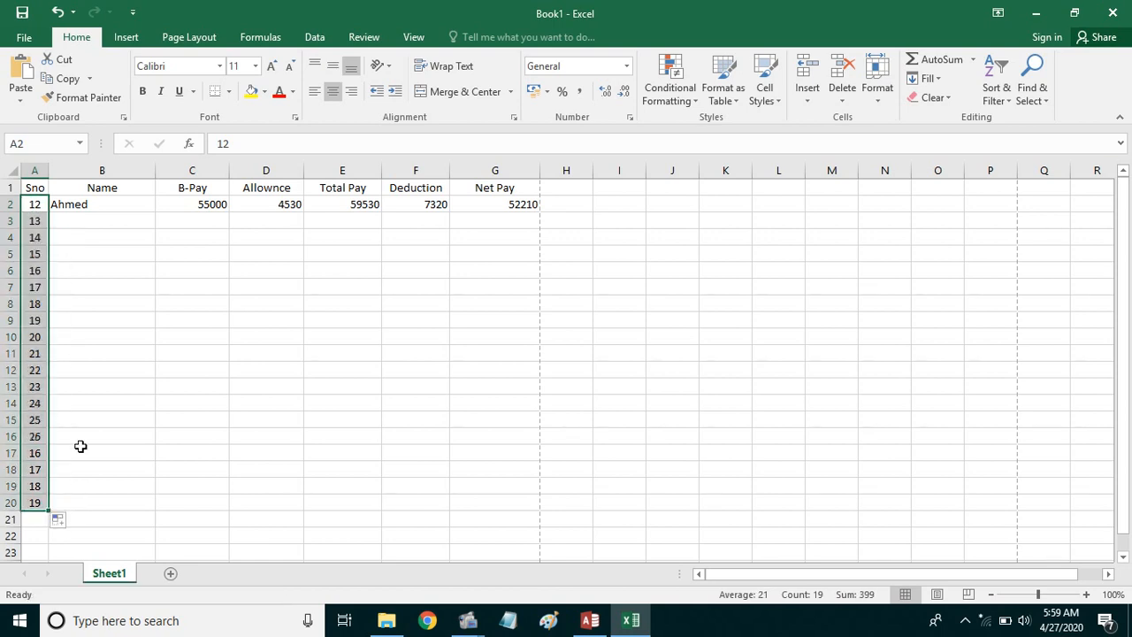
Step: Enter 2 and 6 in A2 and A3 and fill the series in steps of four down to A20
{"action": "left_click", "coordinate": [41, 202]}
{"action": "type", "text": "2"}
{"action": "key", "text": "Return"}
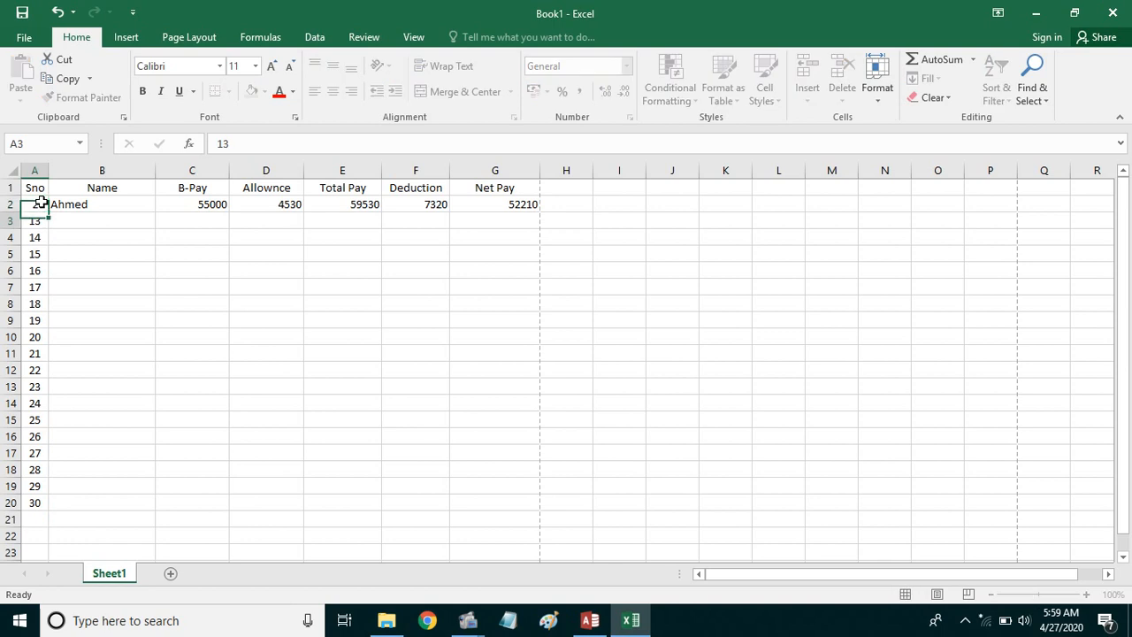
{"action": "type", "text": "6"}
{"action": "key", "text": "Return"}
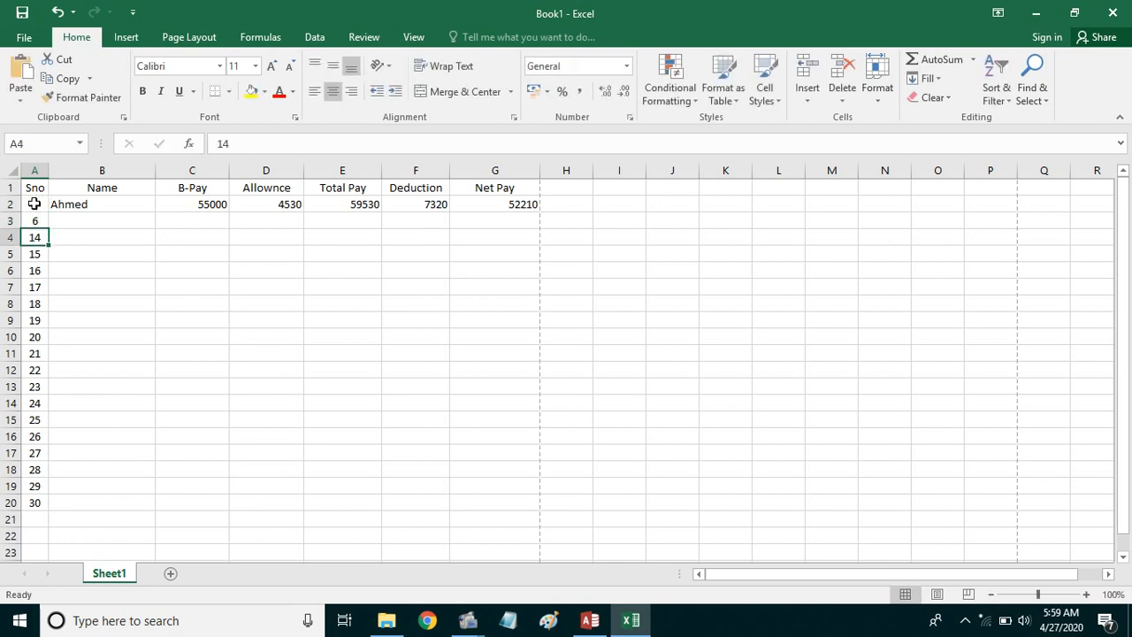
{"action": "left_click", "coordinate": [34, 203]}
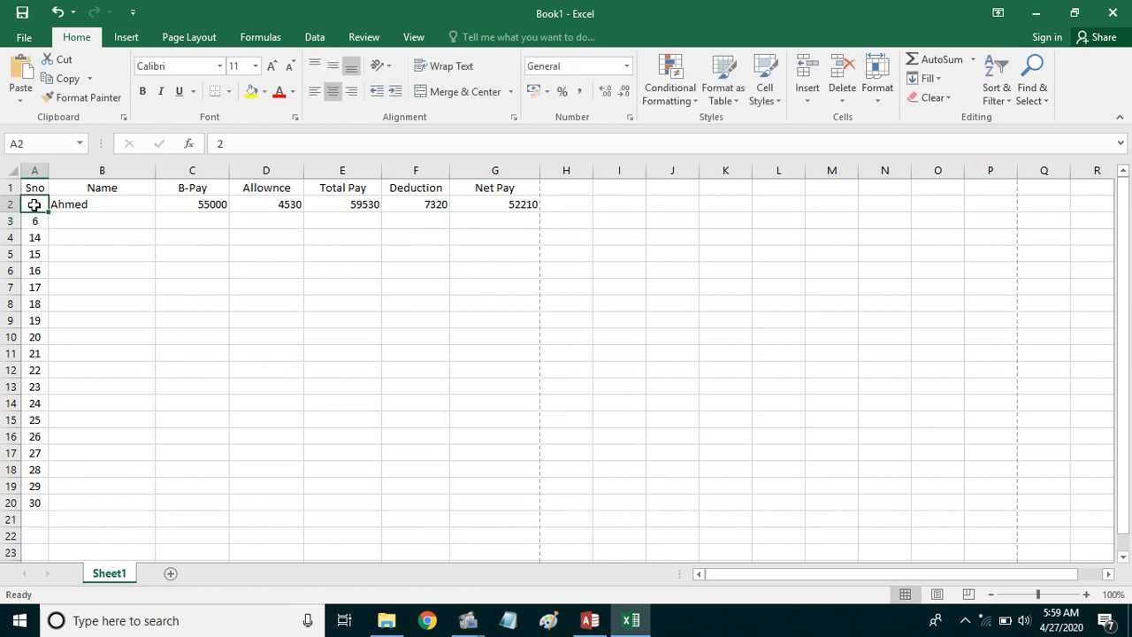
{"action": "left_click_drag", "start_coordinate": [33, 212], "coordinate": [34, 222]}
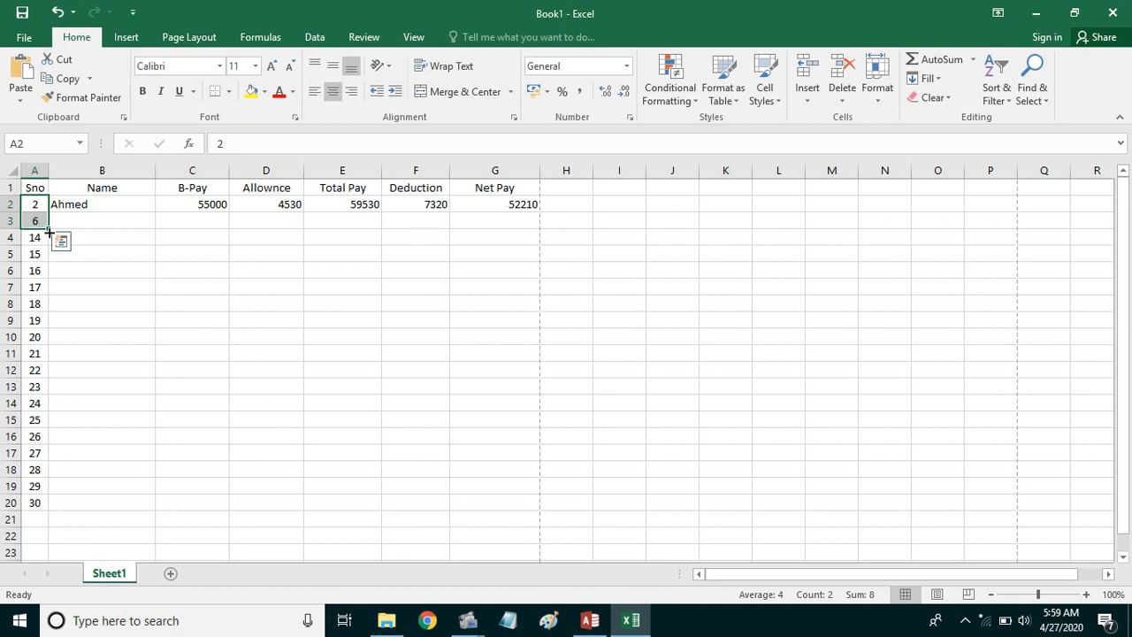
{"action": "left_click_drag", "start_coordinate": [49, 229], "coordinate": [71, 519]}
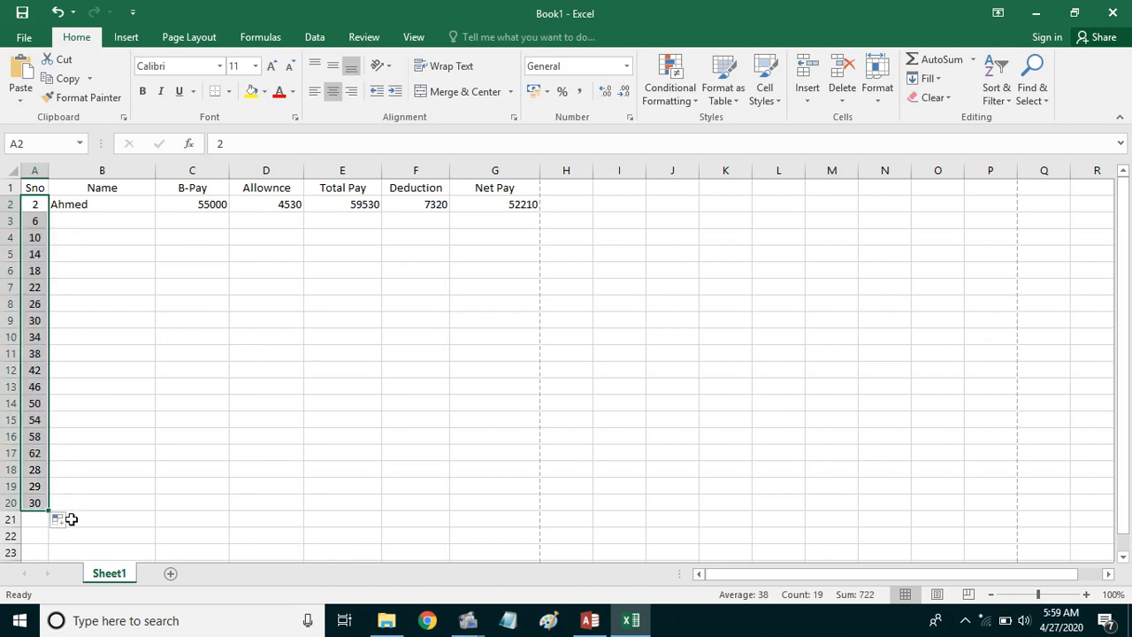
Step: Restore the serial numbers by entering 1 and 2 in A2 and A3 and filling the series down to A20
{"action": "left_click", "coordinate": [62, 257]}
{"action": "left_click", "coordinate": [39, 203]}
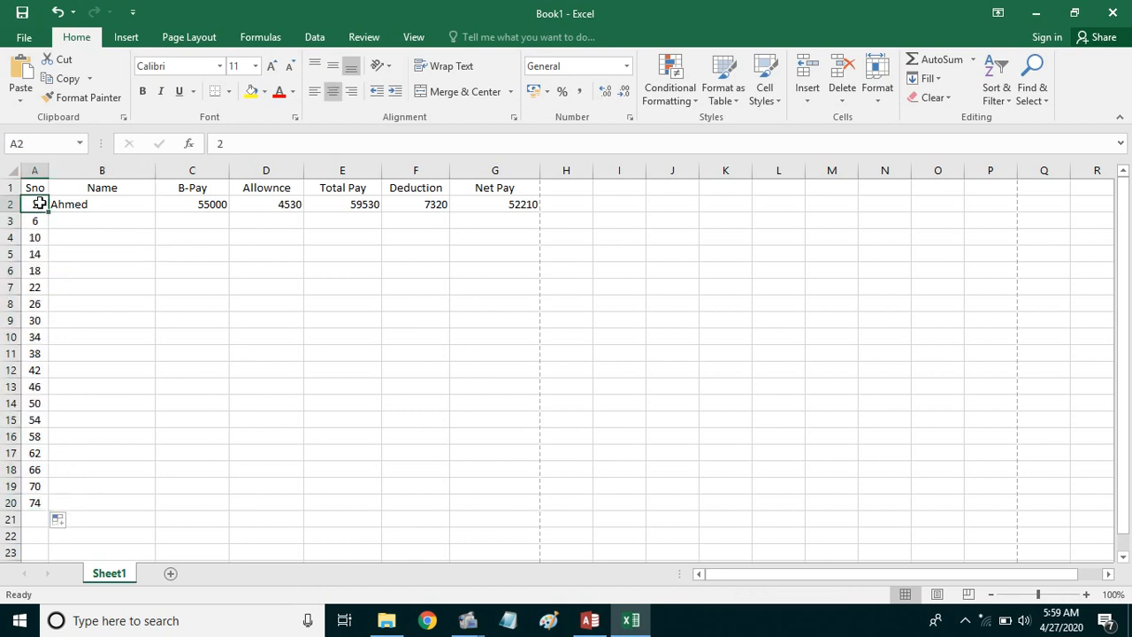
{"action": "key", "text": "ctrl+x"}
{"action": "key", "text": "Down"}
{"action": "key", "text": "ctrl+v"}
{"action": "key", "text": "Return"}
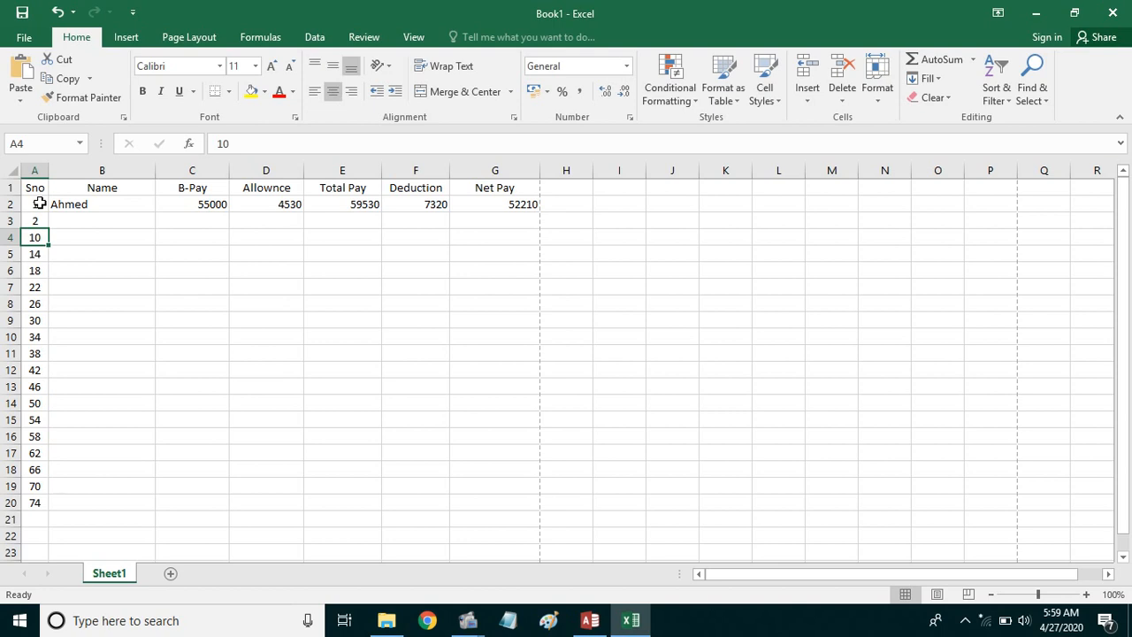
{"action": "left_click_drag", "start_coordinate": [40, 202], "coordinate": [86, 511]}
{"action": "left_click", "coordinate": [98, 344]}
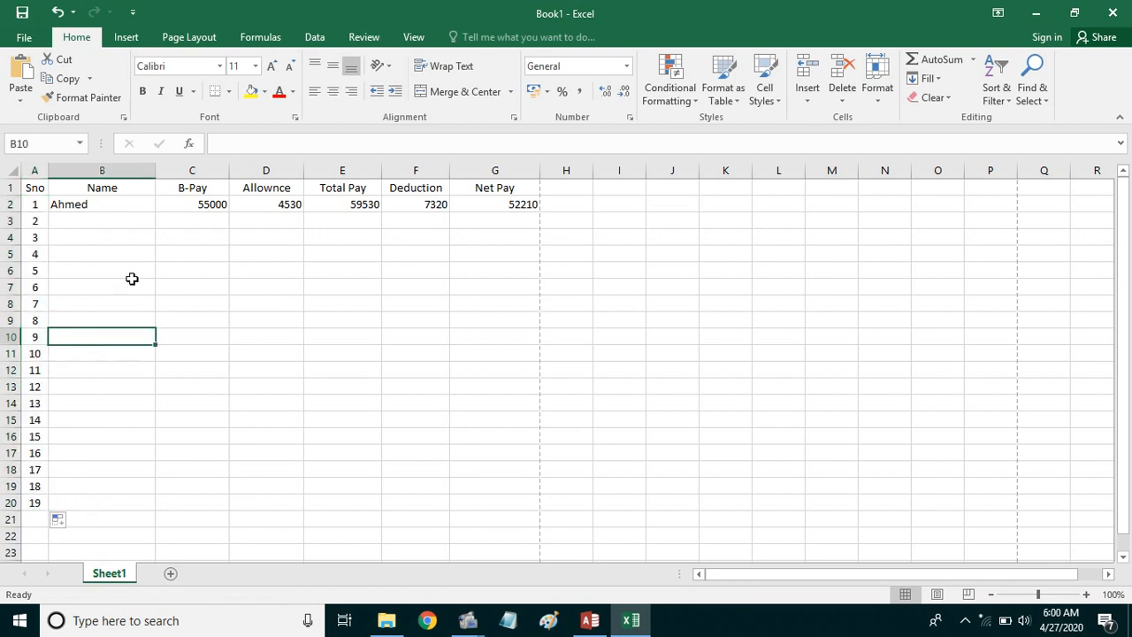
Step: Extend the Sno series from A19:A20 by one row to number 20 in A21
{"action": "left_click", "coordinate": [29, 497]}
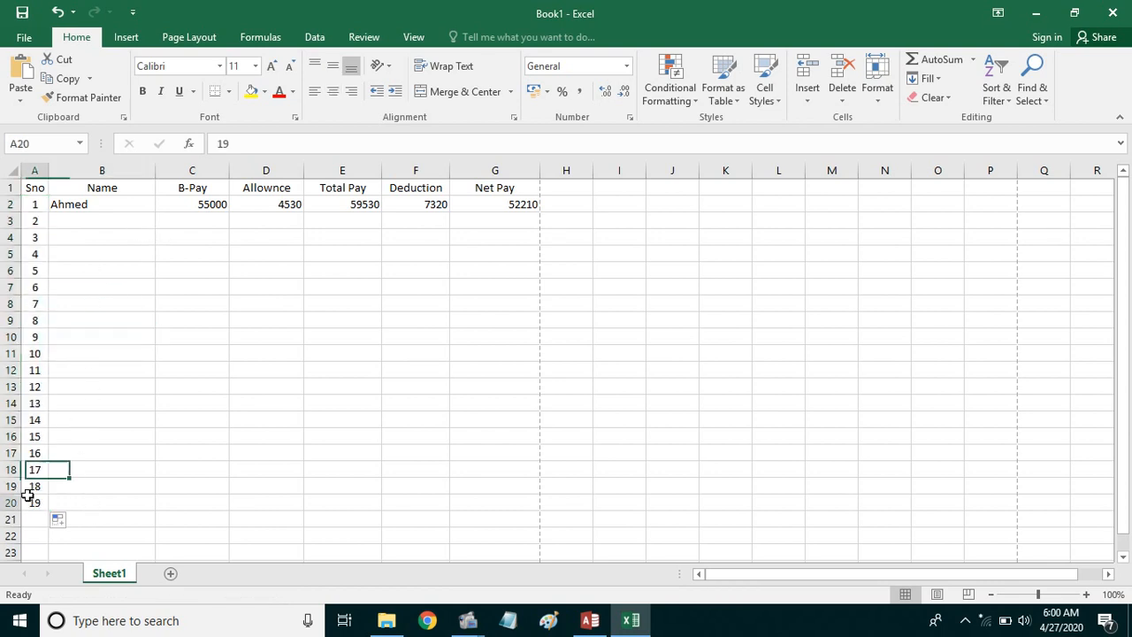
{"action": "left_click_drag", "start_coordinate": [36, 487], "coordinate": [49, 528]}
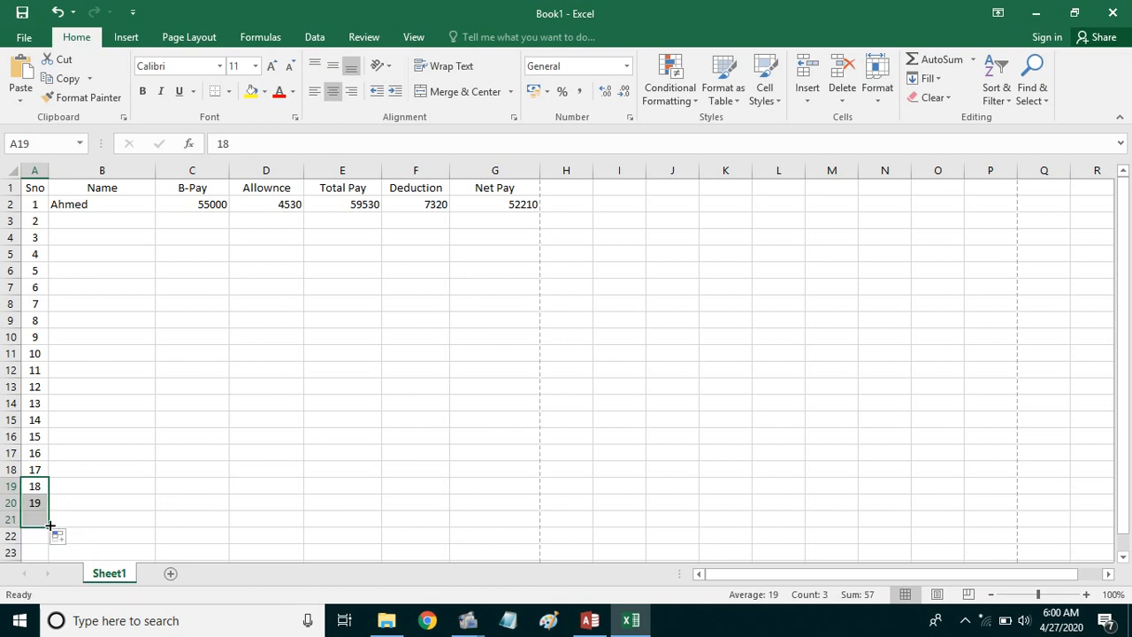
{"action": "left_click", "coordinate": [81, 490]}
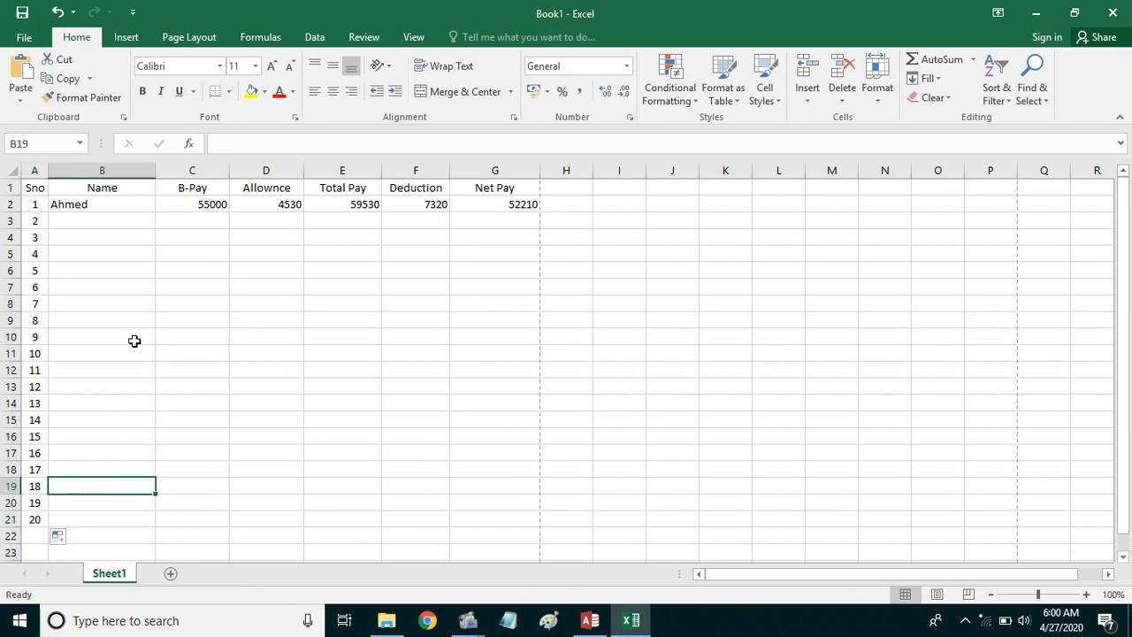
Step: Examine the Total Pay and Net Pay formulas in row 2 along with the B-Pay and Allownce cells
{"action": "left_click", "coordinate": [202, 205]}
{"action": "left_click", "coordinate": [262, 205]}
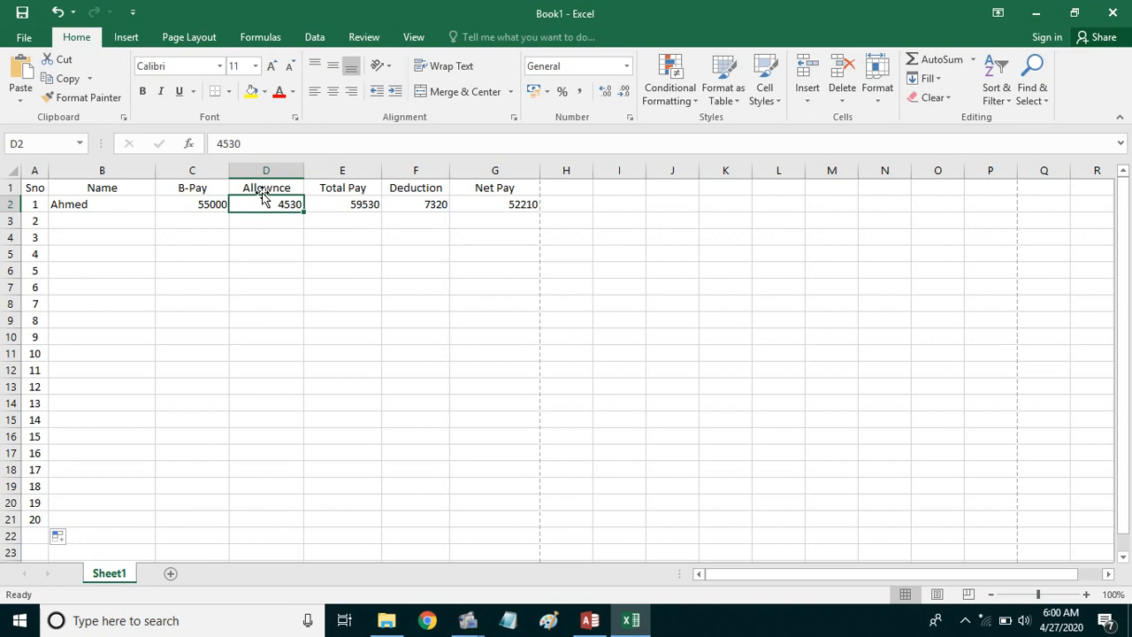
{"action": "left_click", "coordinate": [354, 206]}
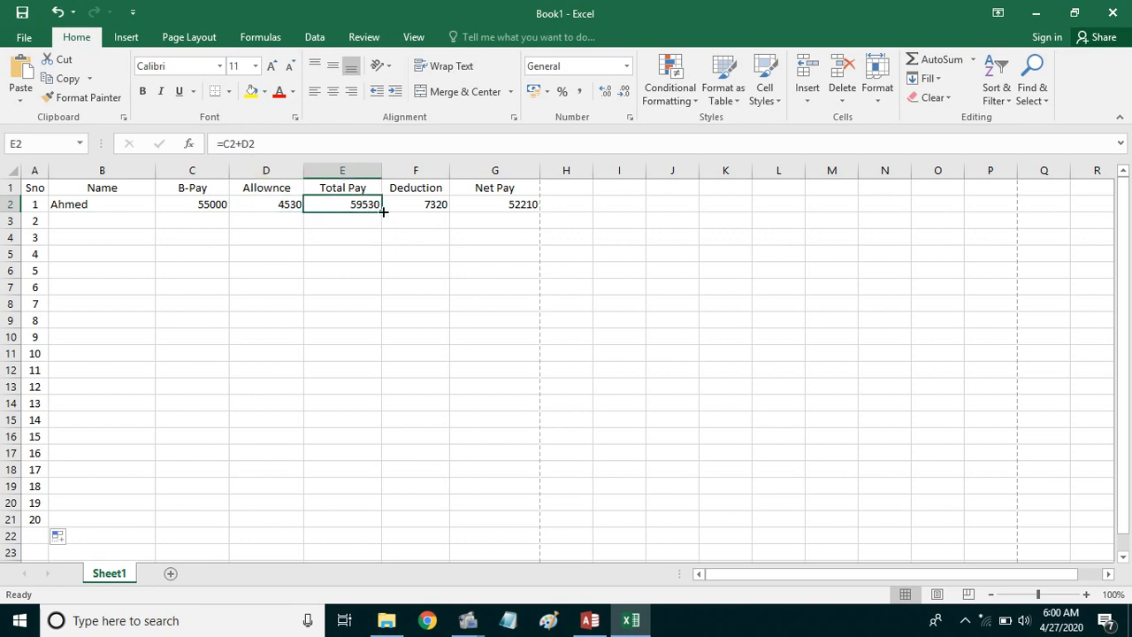
{"action": "left_click", "coordinate": [359, 239]}
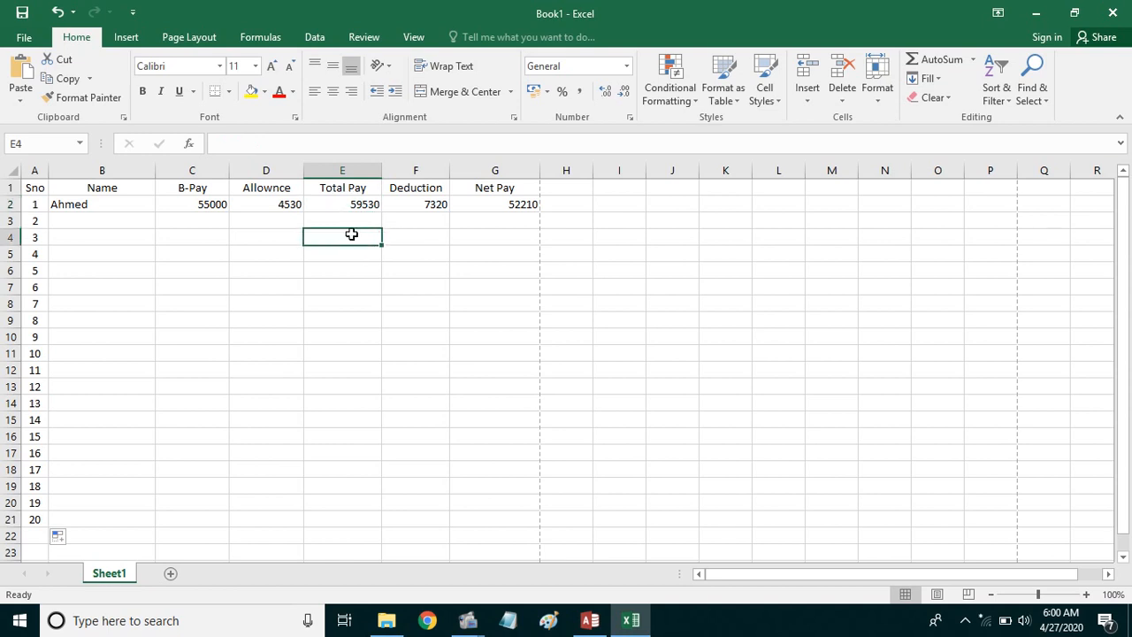
{"action": "left_click", "coordinate": [348, 207]}
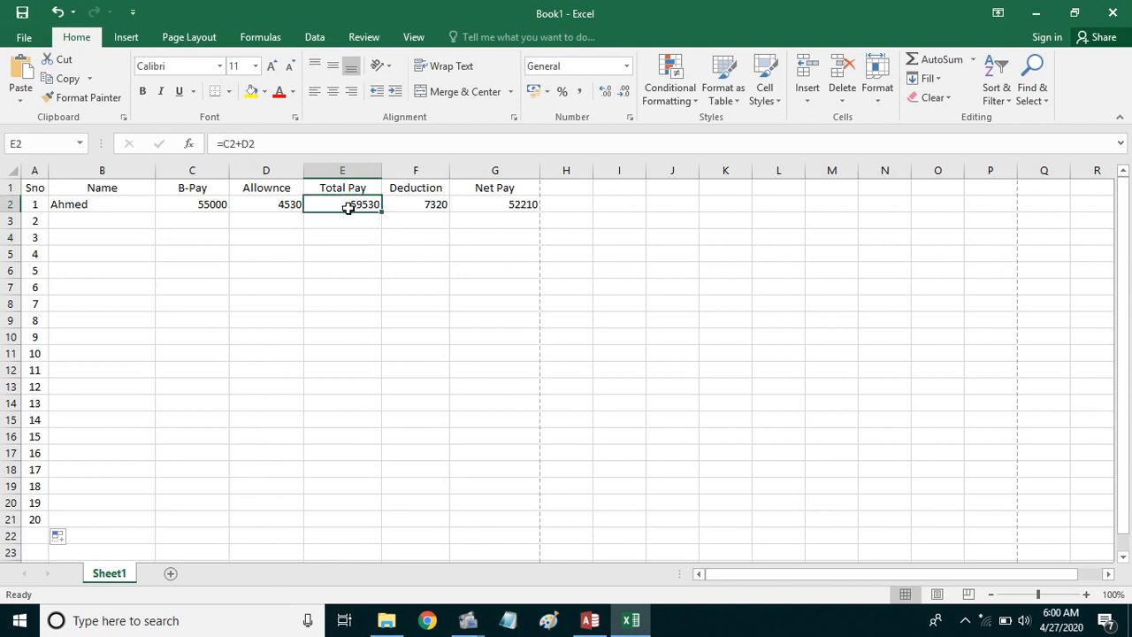
{"action": "left_click", "coordinate": [495, 208]}
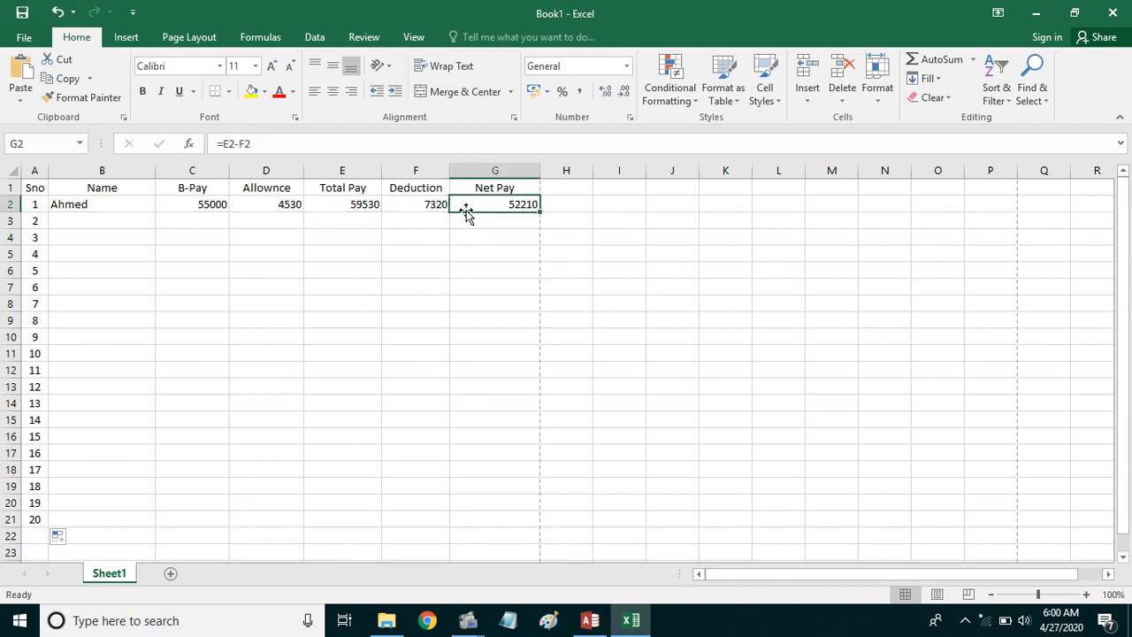
Step: Copy the Total Pay formula in E2 and the Net Pay formula in G2 down to row 21
{"action": "left_click", "coordinate": [370, 204]}
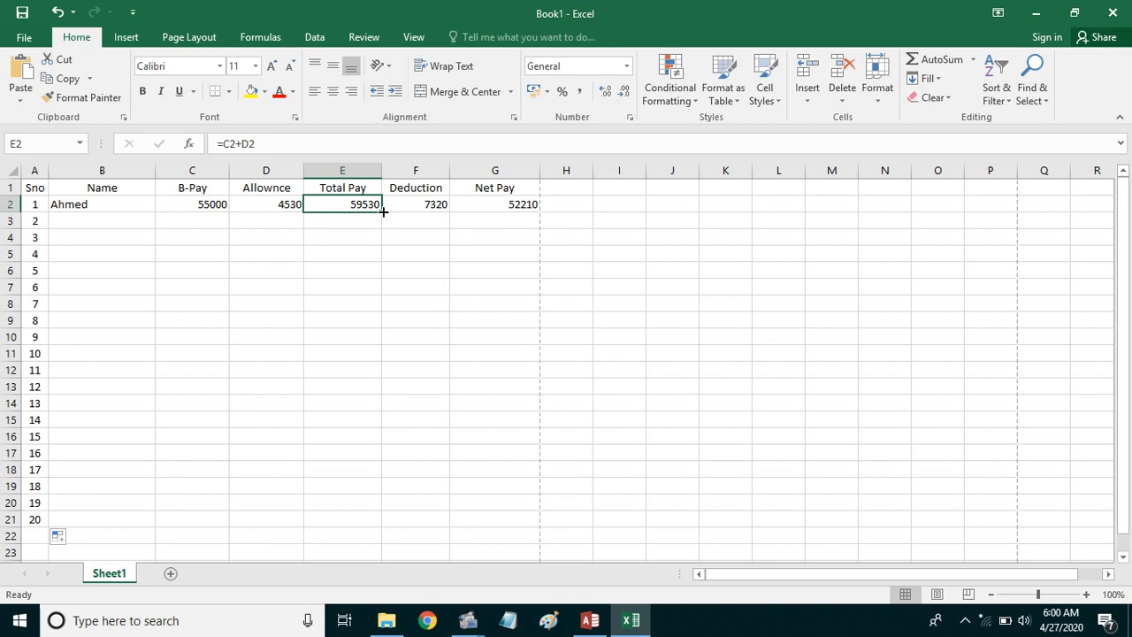
{"action": "left_click_drag", "start_coordinate": [383, 212], "coordinate": [387, 537]}
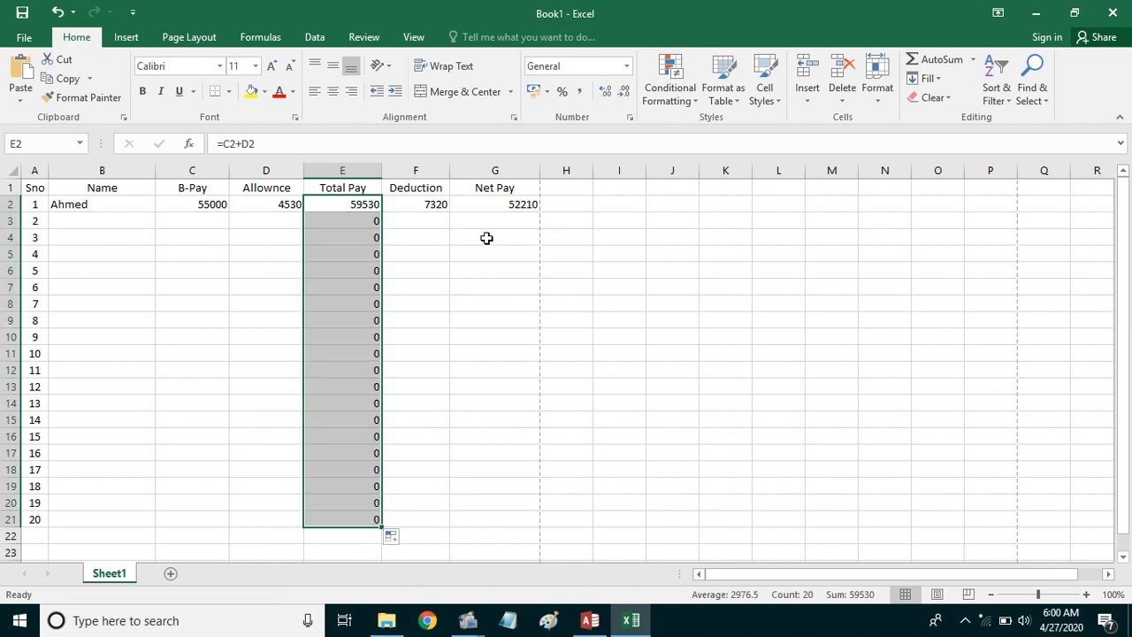
{"action": "left_click", "coordinate": [498, 206]}
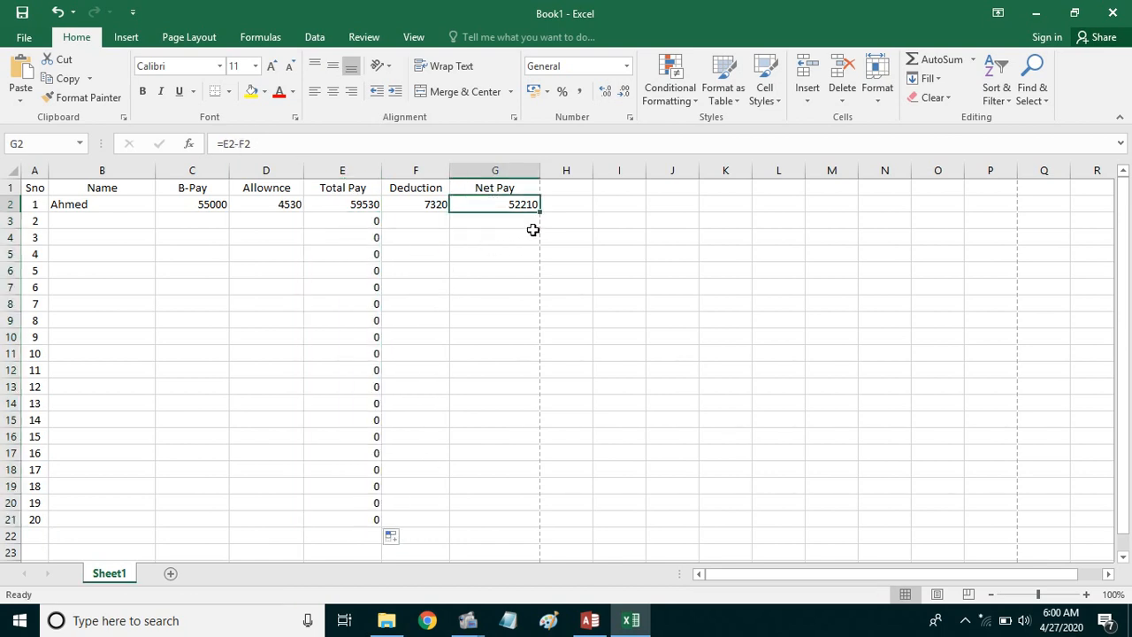
{"action": "left_click_drag", "start_coordinate": [533, 455], "coordinate": [539, 529]}
{"action": "left_click", "coordinate": [626, 422]}
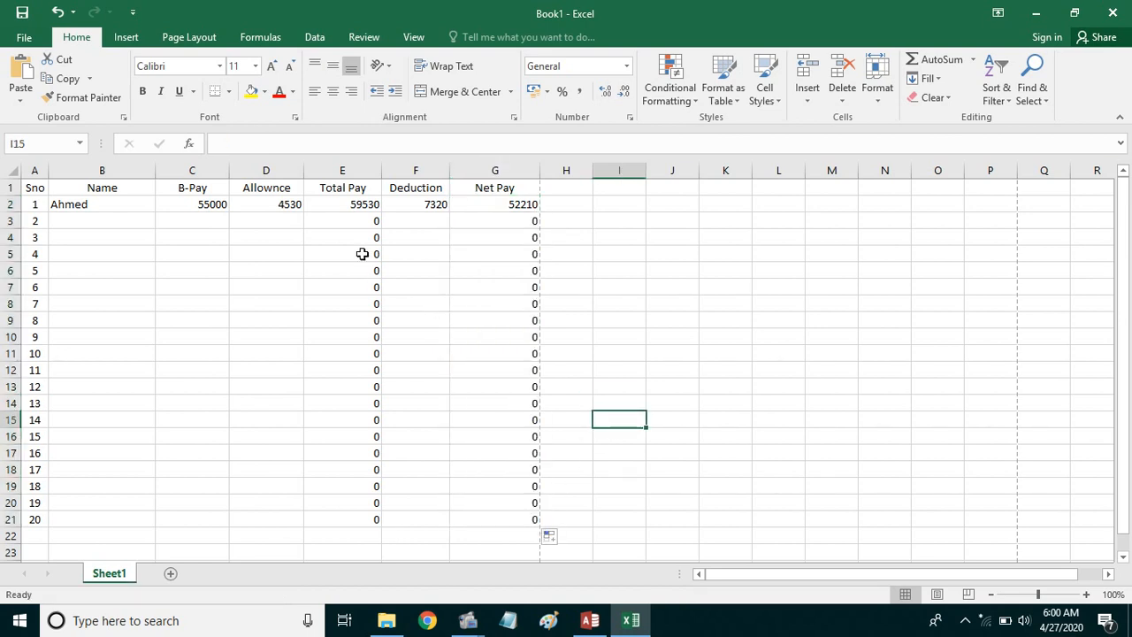
Step: Compare the copied Total Pay formulas in E2, E3 and E4 and inspect the Allownce cells down the column
{"action": "left_click", "coordinate": [358, 205]}
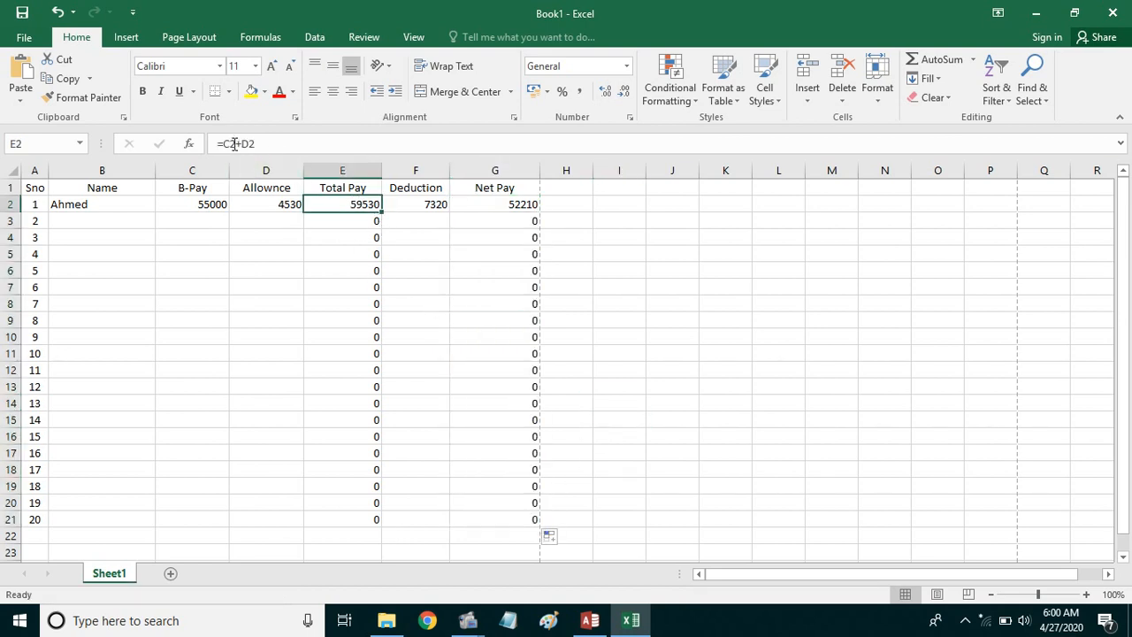
{"action": "left_click", "coordinate": [353, 221]}
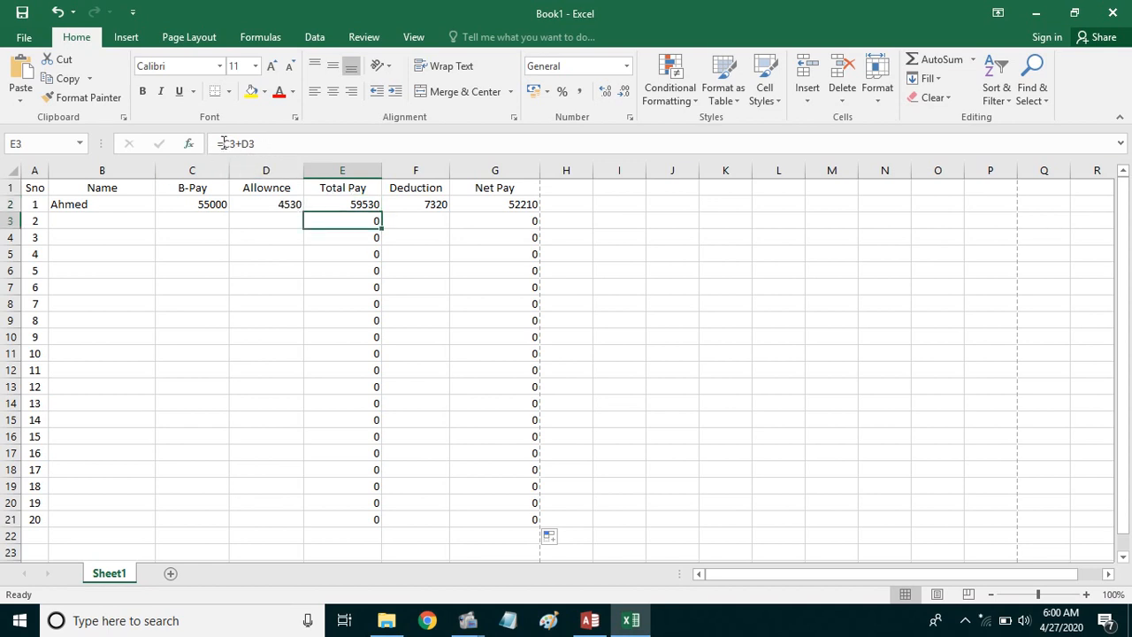
{"action": "left_click", "coordinate": [345, 239]}
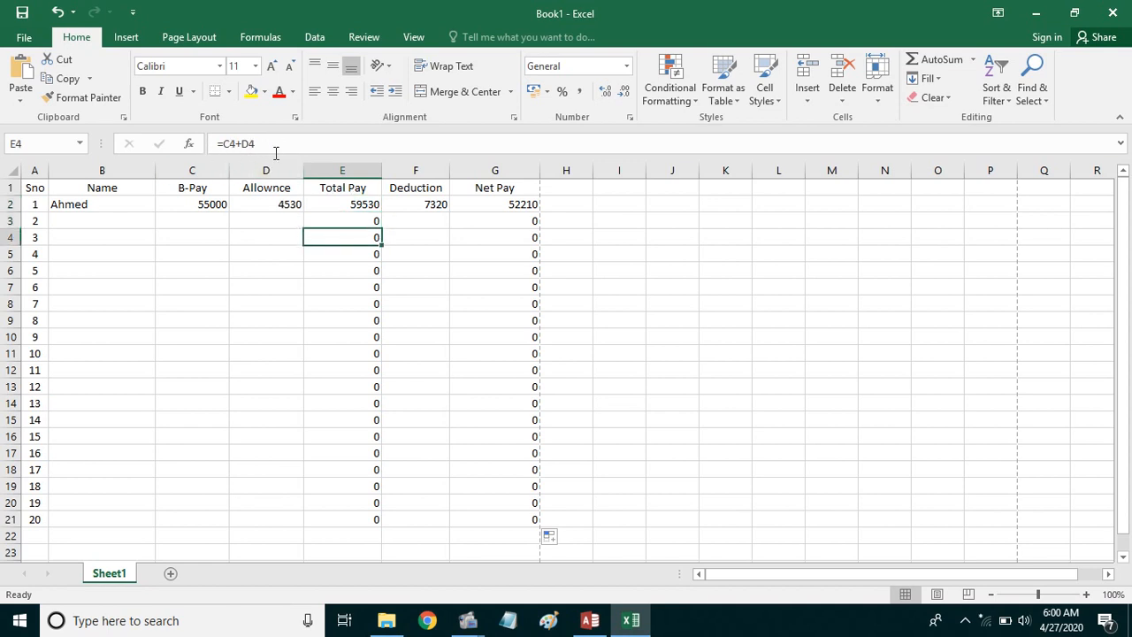
{"action": "left_click", "coordinate": [277, 220]}
{"action": "left_click", "coordinate": [275, 253]}
{"action": "left_click", "coordinate": [278, 288]}
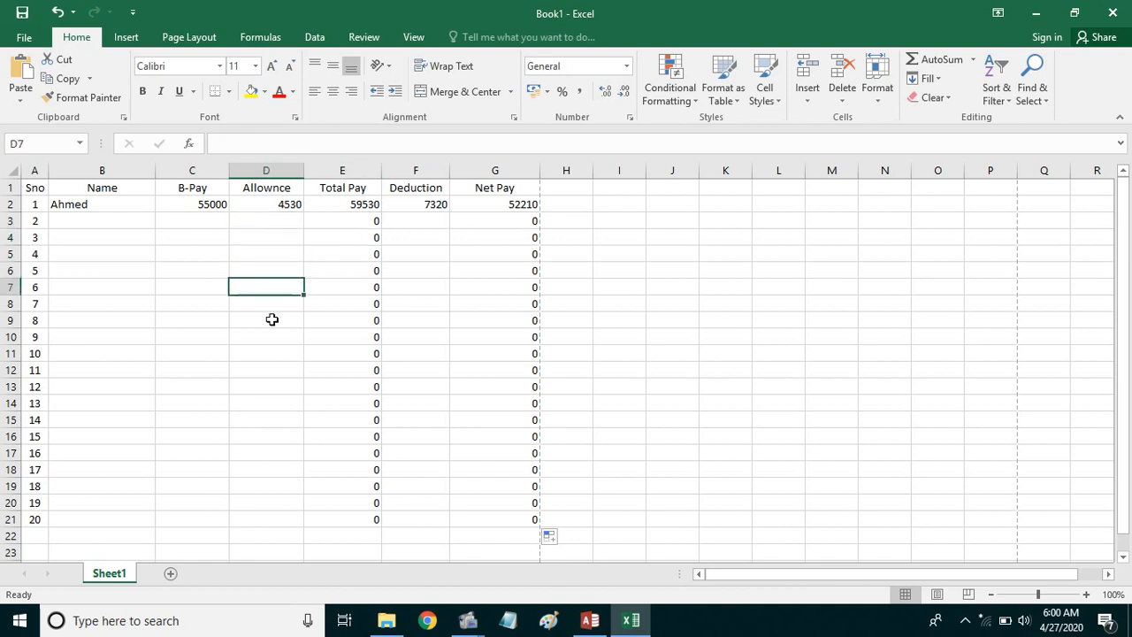
{"action": "left_click", "coordinate": [274, 319]}
{"action": "left_click", "coordinate": [279, 385]}
{"action": "left_click", "coordinate": [277, 454]}
{"action": "left_click", "coordinate": [279, 492]}
{"action": "left_click", "coordinate": [288, 534]}
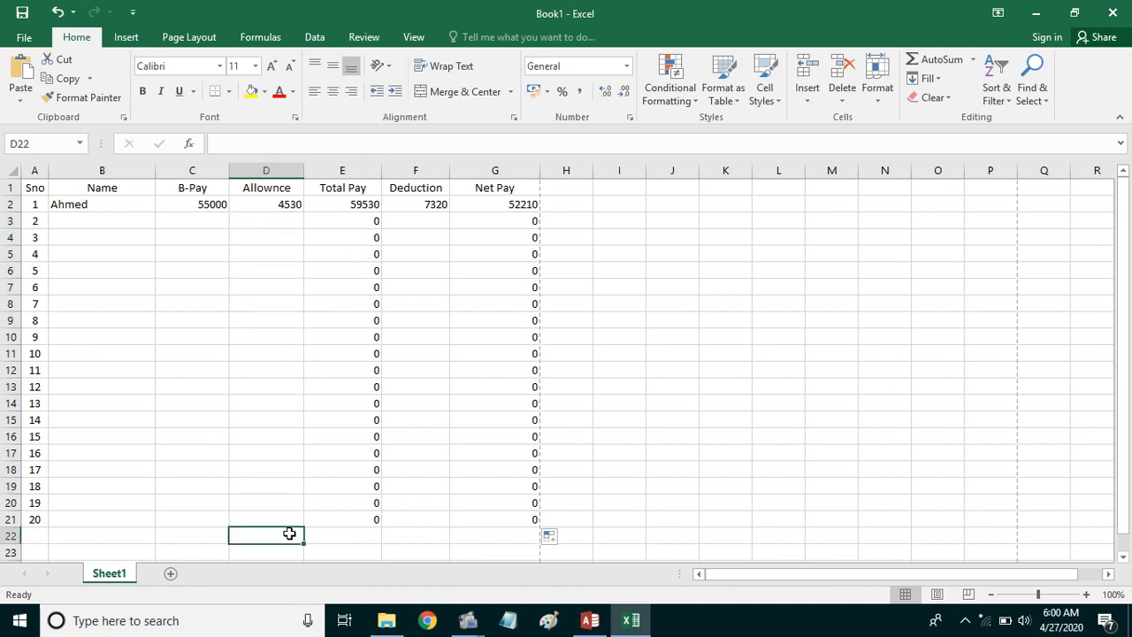
Step: Compare the cell references of the Net Pay formulas in G20, G2 and G3
{"action": "left_click", "coordinate": [461, 506]}
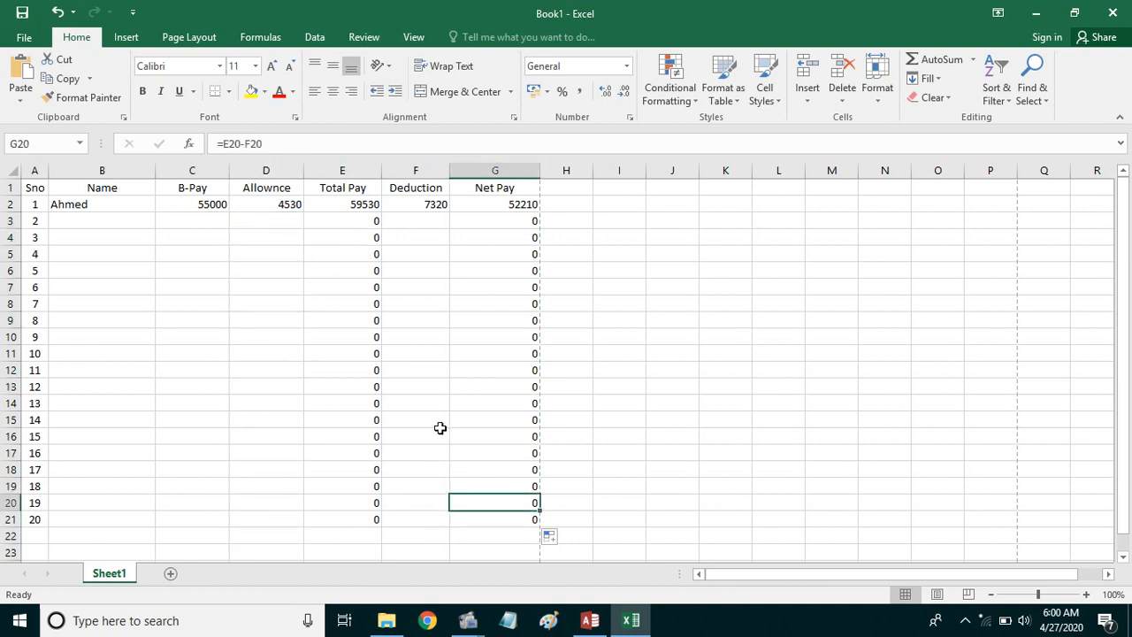
{"action": "left_click", "coordinate": [507, 211]}
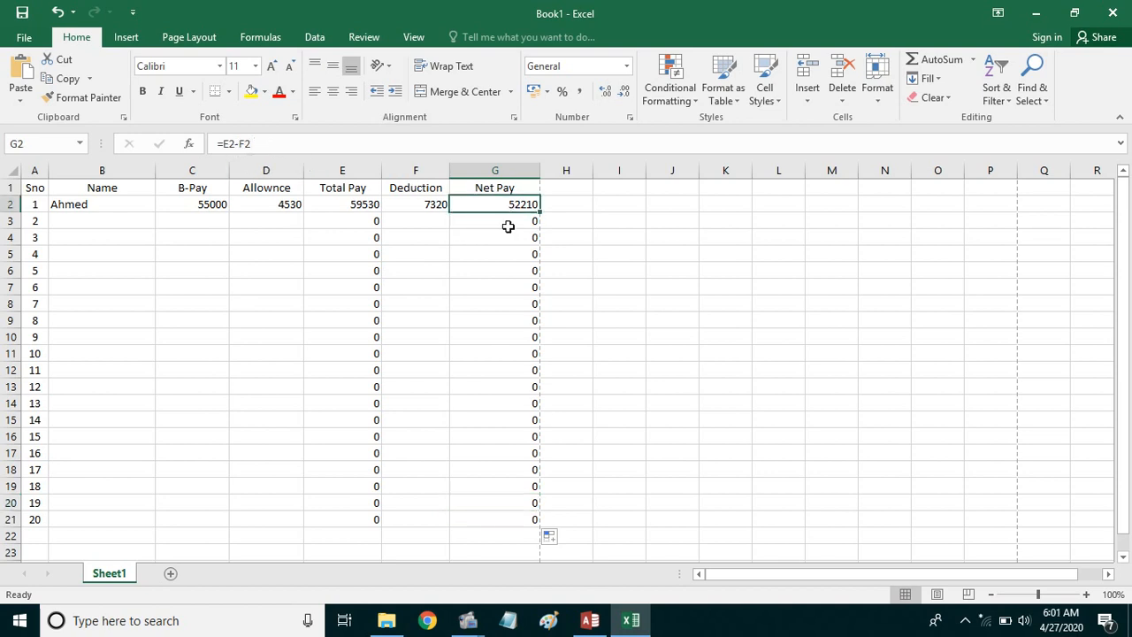
{"action": "left_click", "coordinate": [512, 220]}
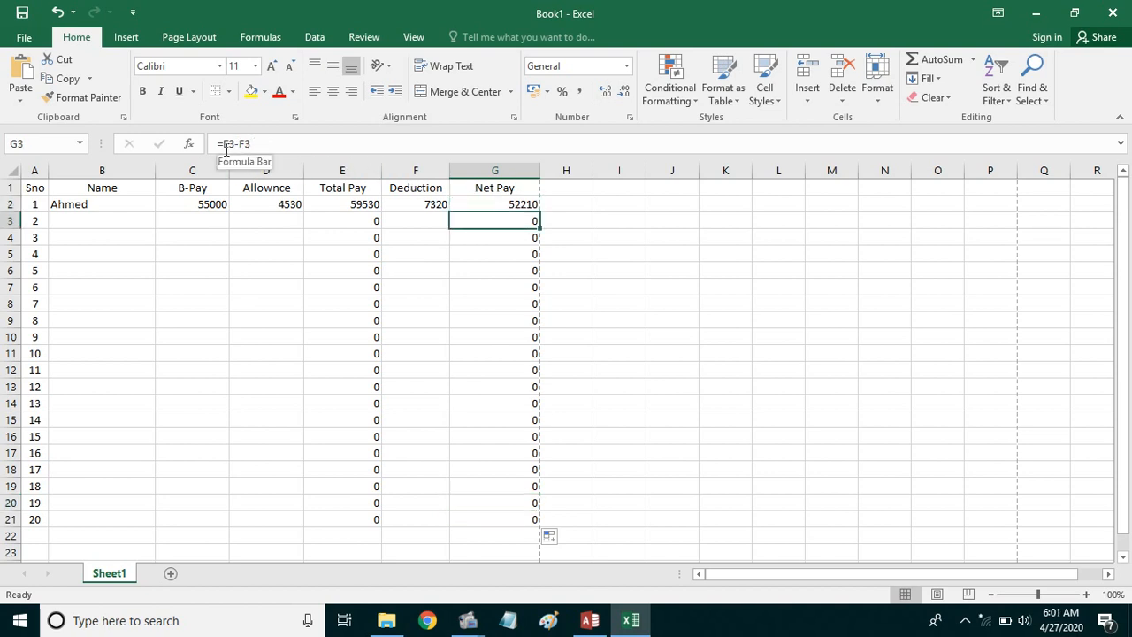
Step: Check the cell references of the Net Pay formulas in G4 and G5
{"action": "left_click", "coordinate": [488, 236]}
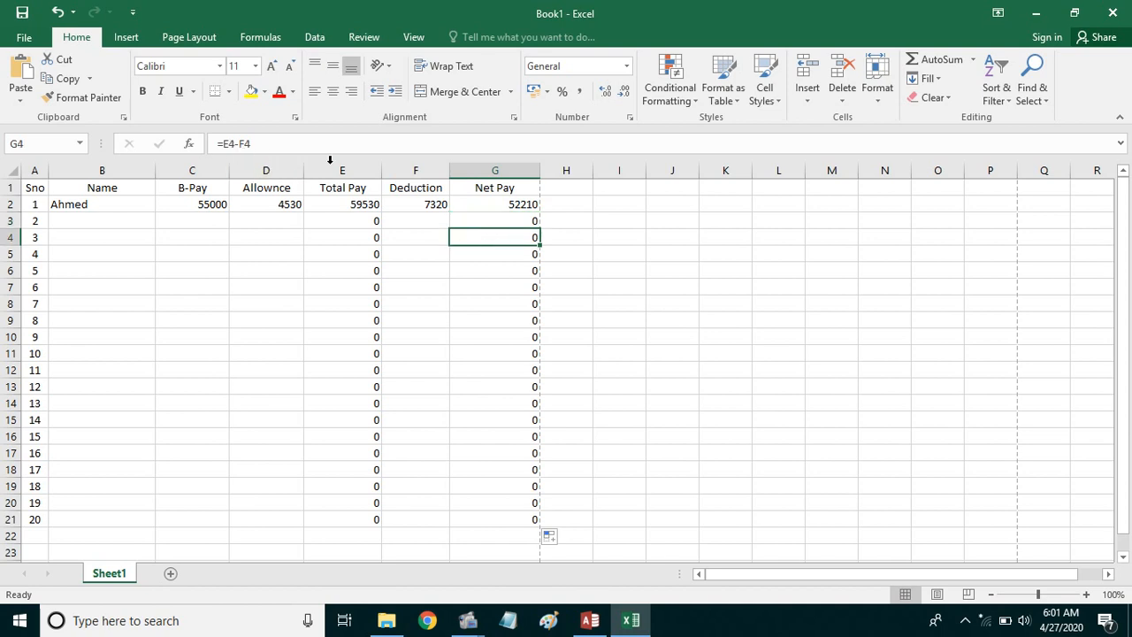
{"action": "left_click", "coordinate": [495, 256]}
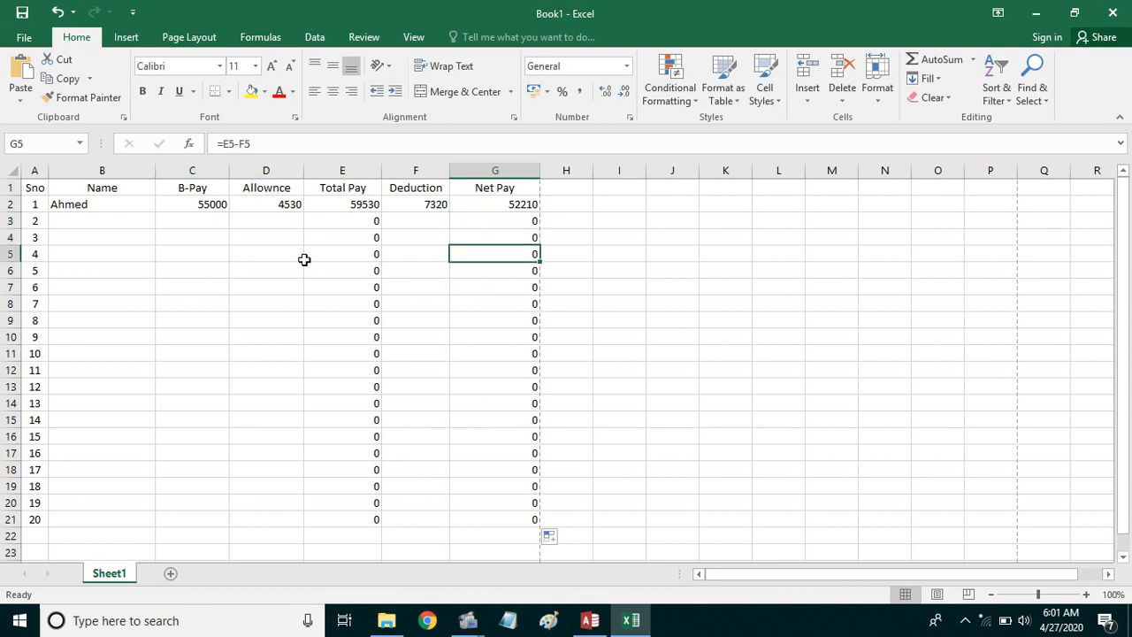
Step: Fill in row 3 with the employee's name, a B-Pay of 45800 and an Allownce of 3200
{"action": "left_click", "coordinate": [89, 221]}
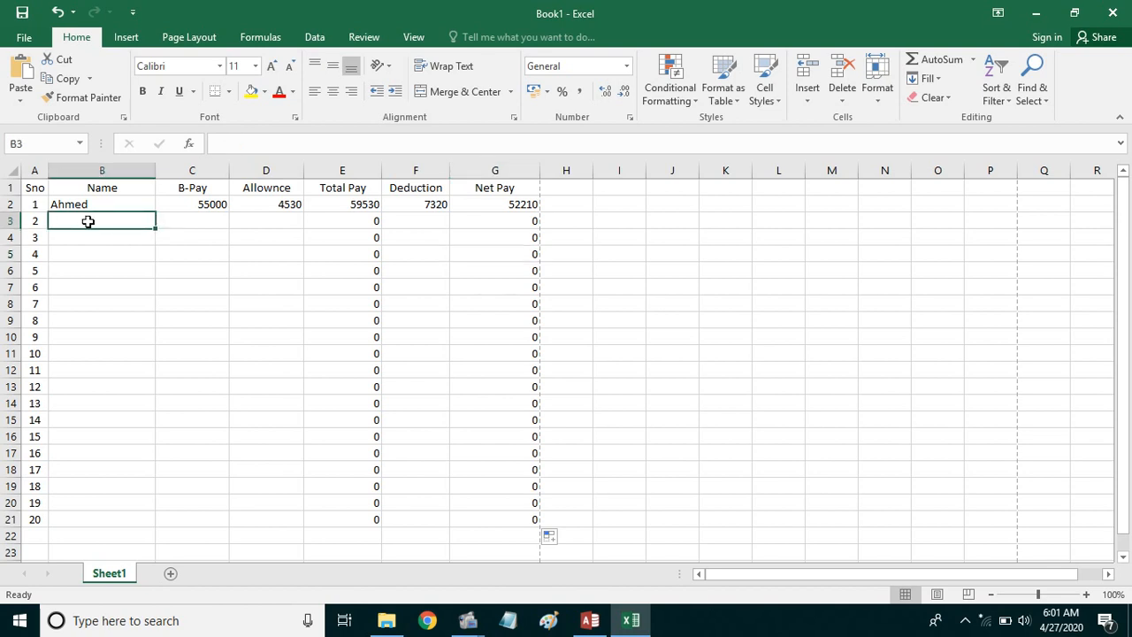
{"action": "type", "text": "ali"}
{"action": "key", "text": "Tab"}
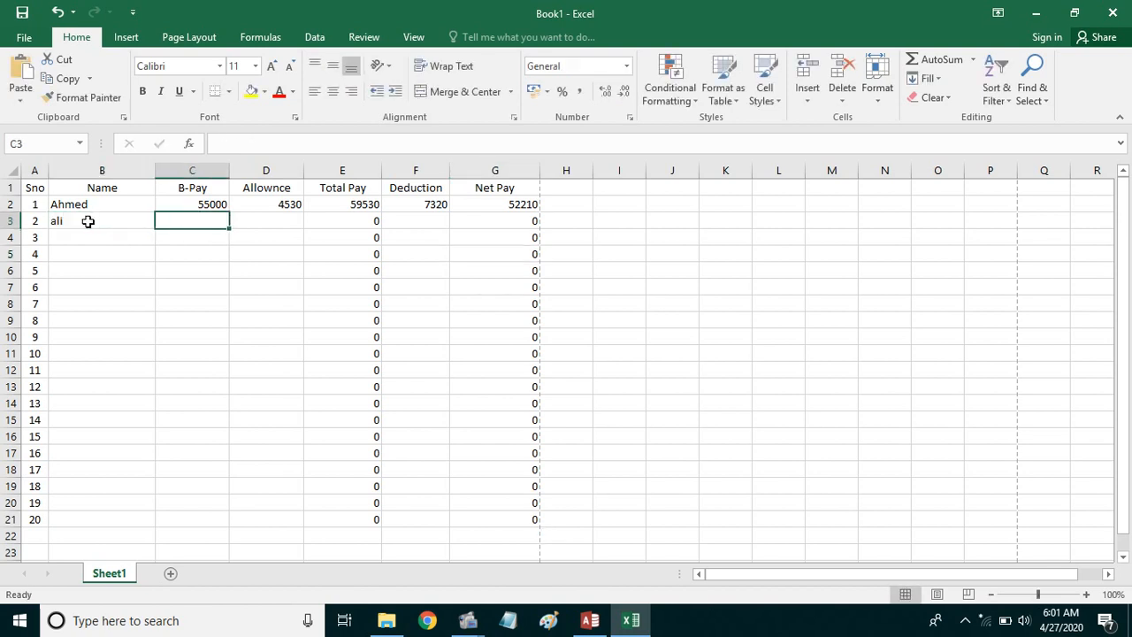
{"action": "type", "text": "45800"}
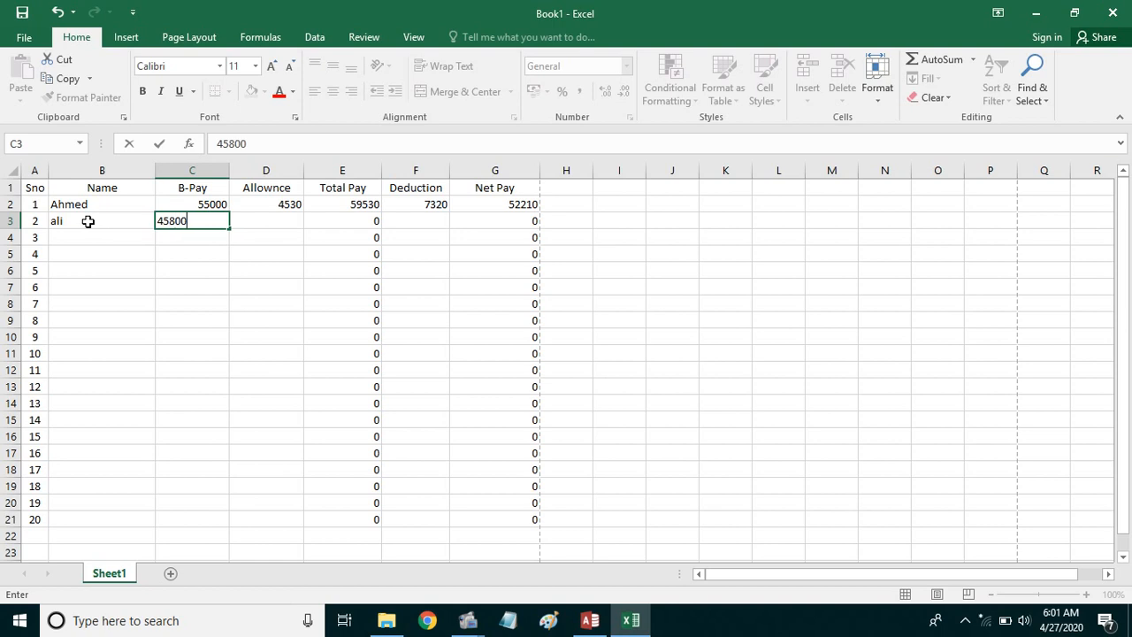
{"action": "key", "text": "Tab"}
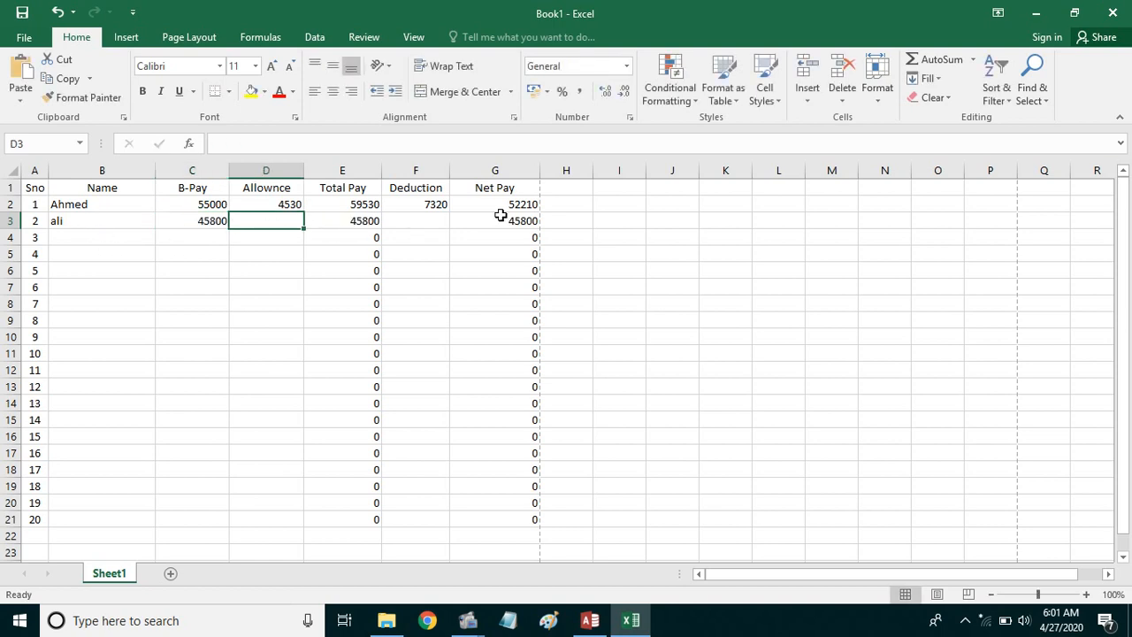
{"action": "type", "text": "3200"}
{"action": "key", "text": "Return"}
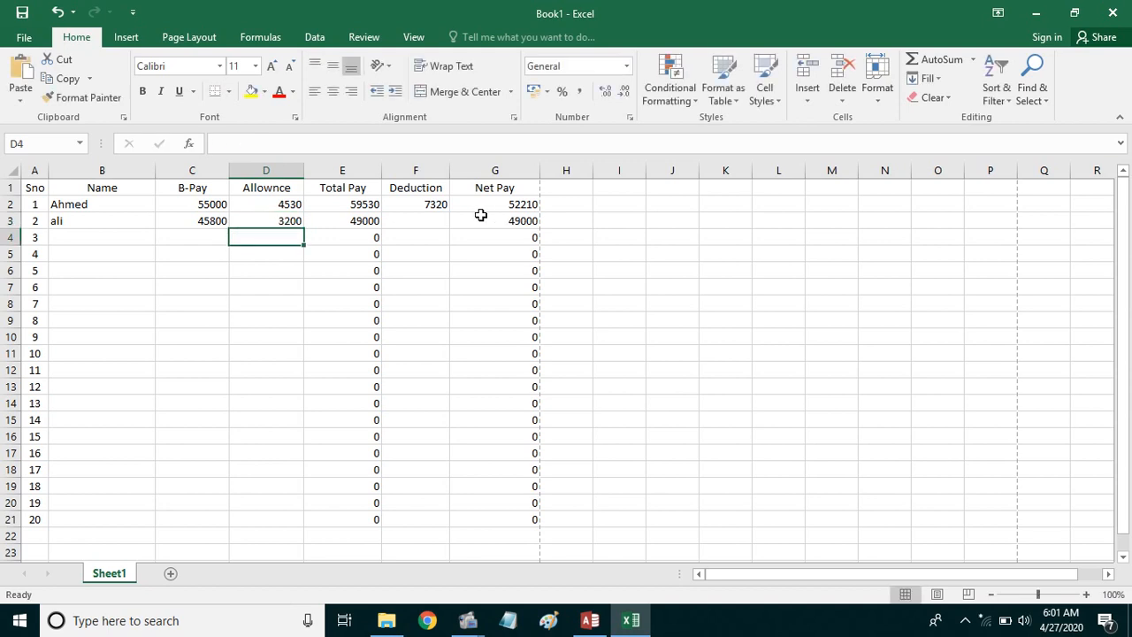
Step: Enter a Deduction of 2250 in row 3 and check the Net Pay cells in G3 and G14
{"action": "left_click", "coordinate": [443, 222]}
{"action": "type", "text": "2250"}
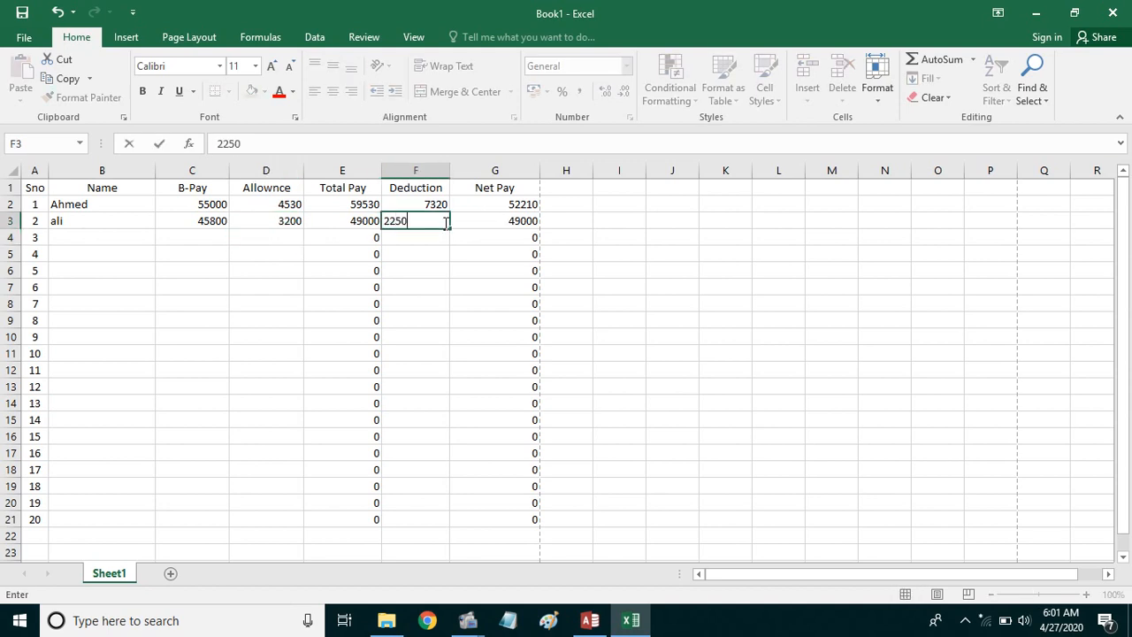
{"action": "key", "text": "Return"}
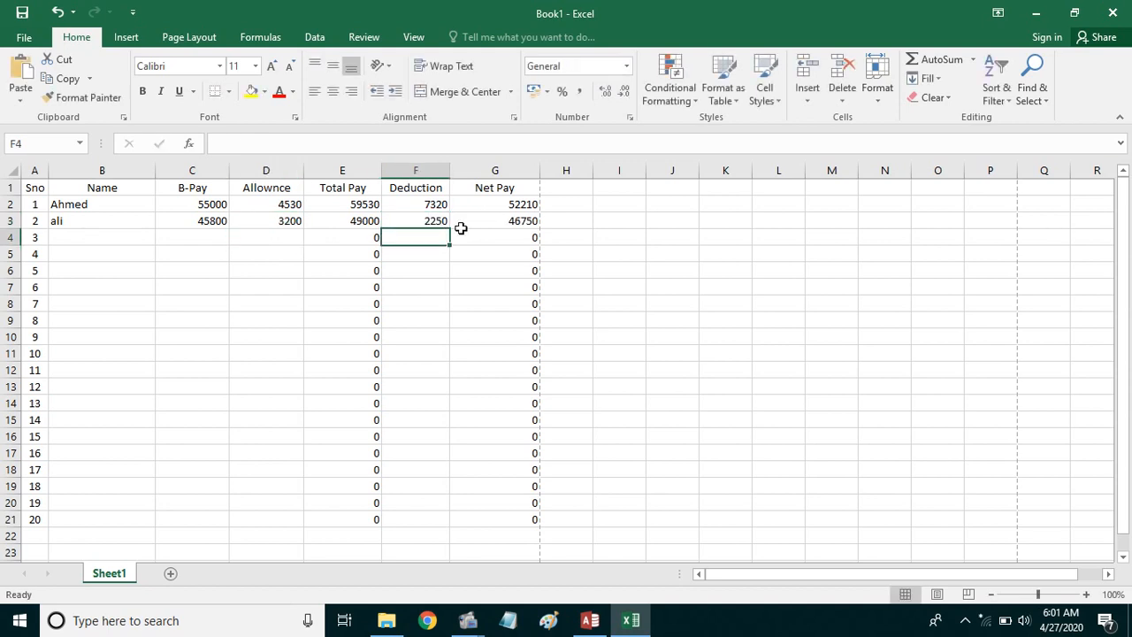
{"action": "left_click", "coordinate": [511, 220]}
{"action": "left_click", "coordinate": [430, 303]}
{"action": "left_click", "coordinate": [457, 405]}
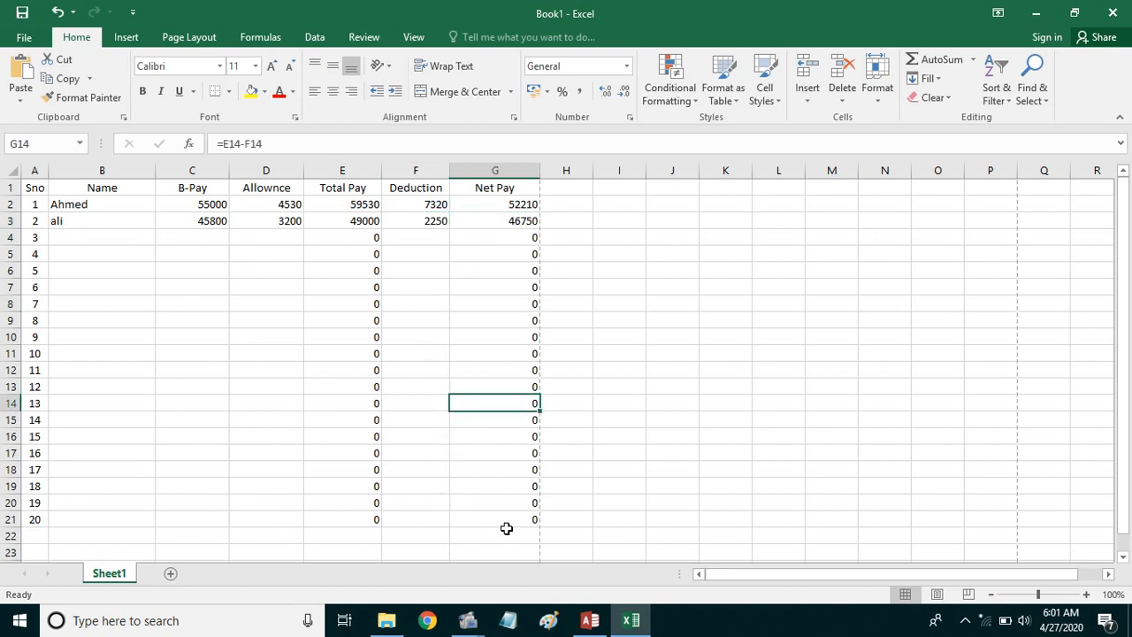
{"action": "left_click_drag", "start_coordinate": [510, 521], "coordinate": [30, 187]}
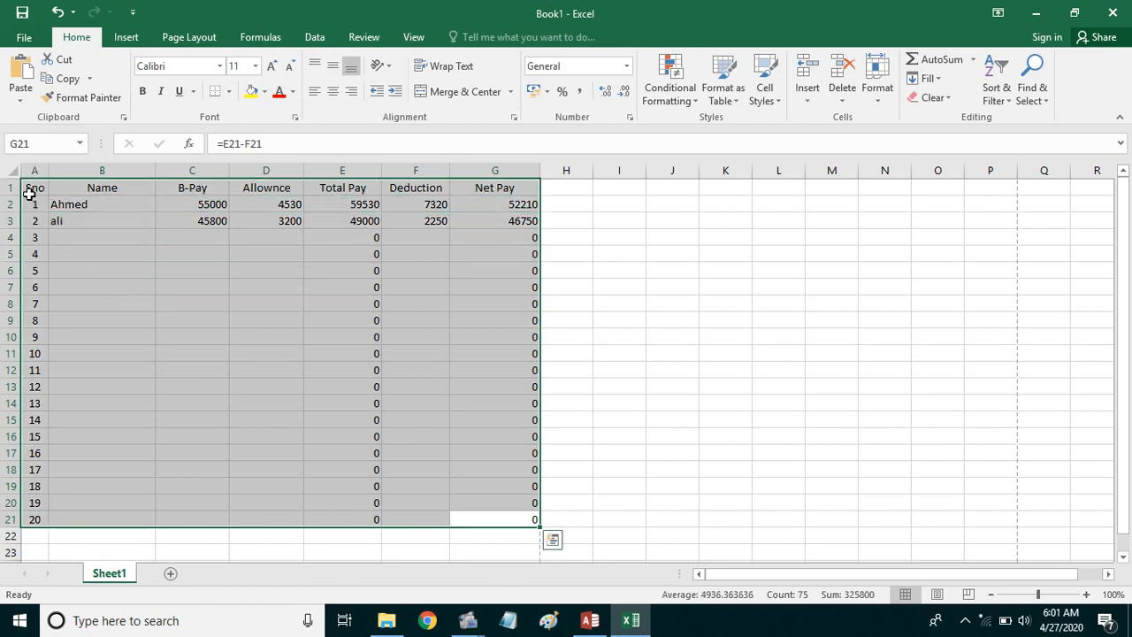
{"action": "left_click", "coordinate": [229, 91]}
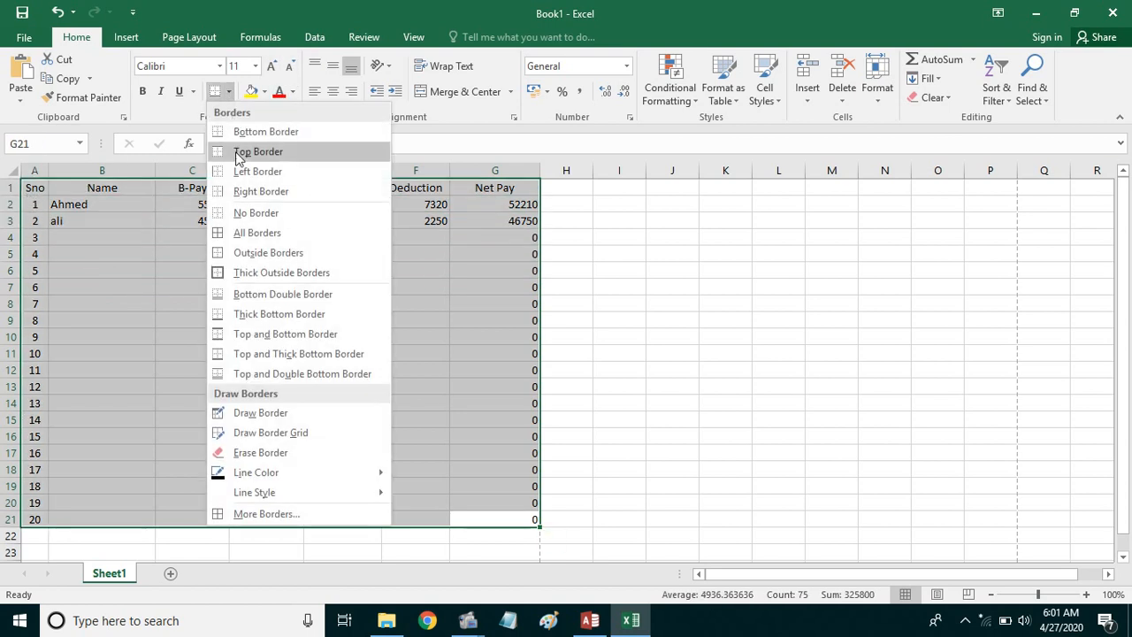
{"action": "left_click", "coordinate": [885, 364]}
{"action": "left_click", "coordinate": [863, 348]}
{"action": "left_click", "coordinate": [802, 326]}
{"action": "left_click", "coordinate": [731, 324]}
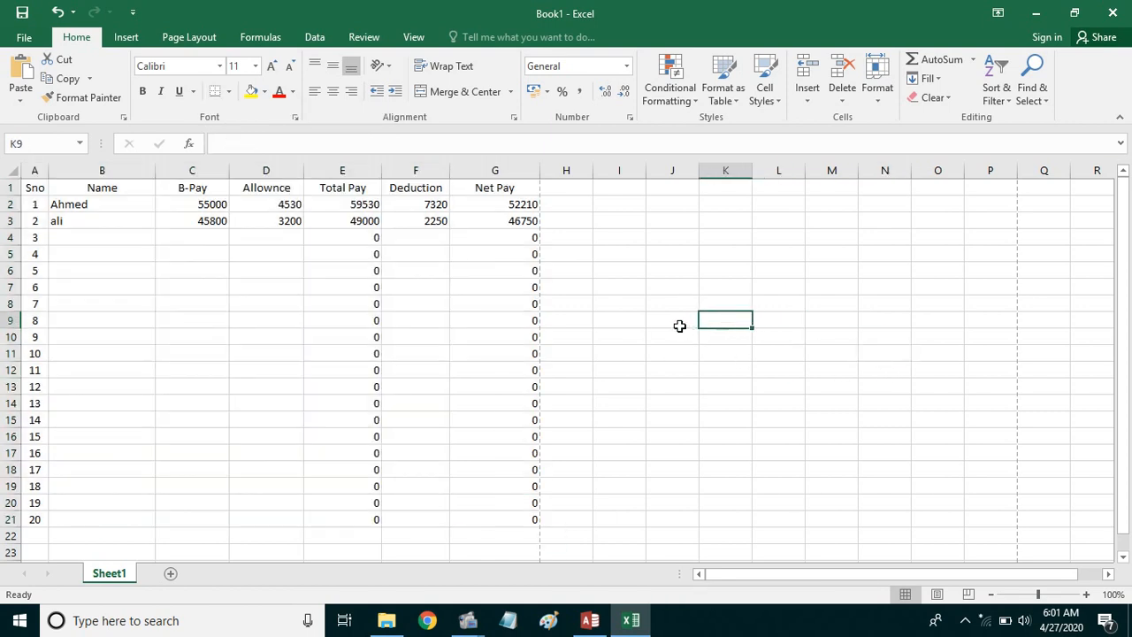
{"action": "left_click", "coordinate": [679, 326]}
Step: Apply All Borders to the whole salary table, A1 to G21
{"action": "left_click_drag", "start_coordinate": [25, 190], "coordinate": [497, 523]}
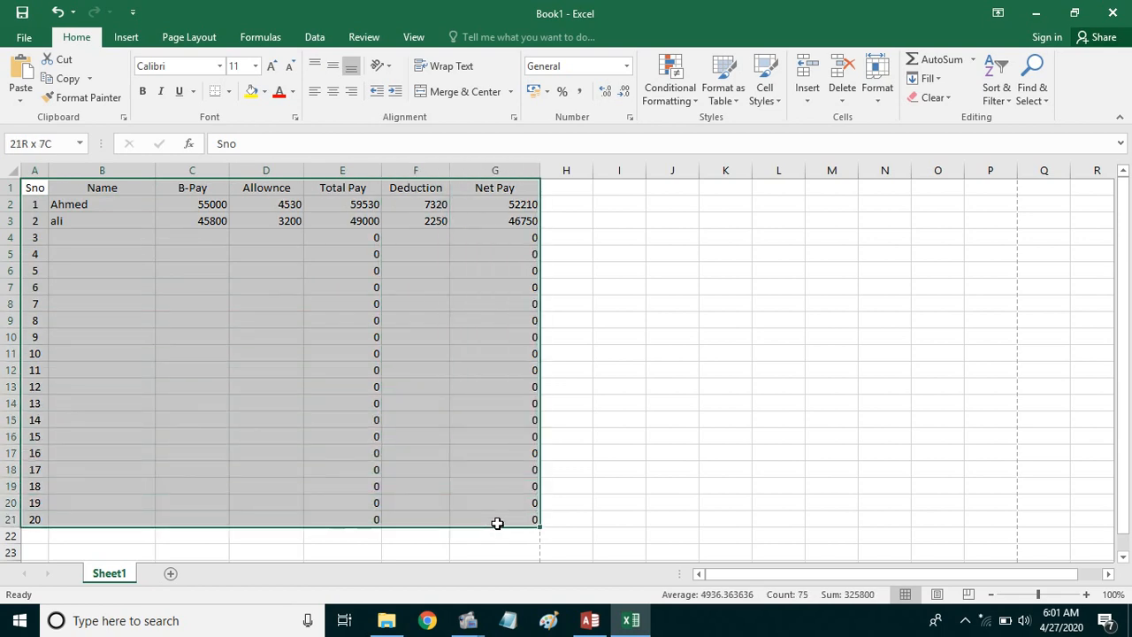
{"action": "left_click", "coordinate": [229, 91]}
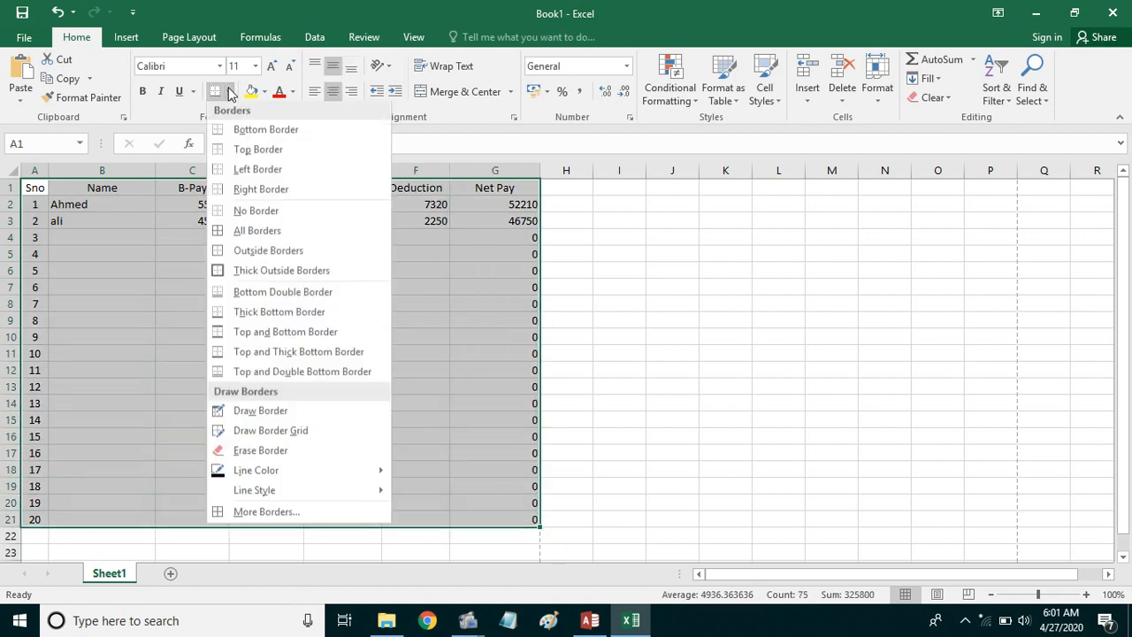
{"action": "left_click", "coordinate": [257, 233]}
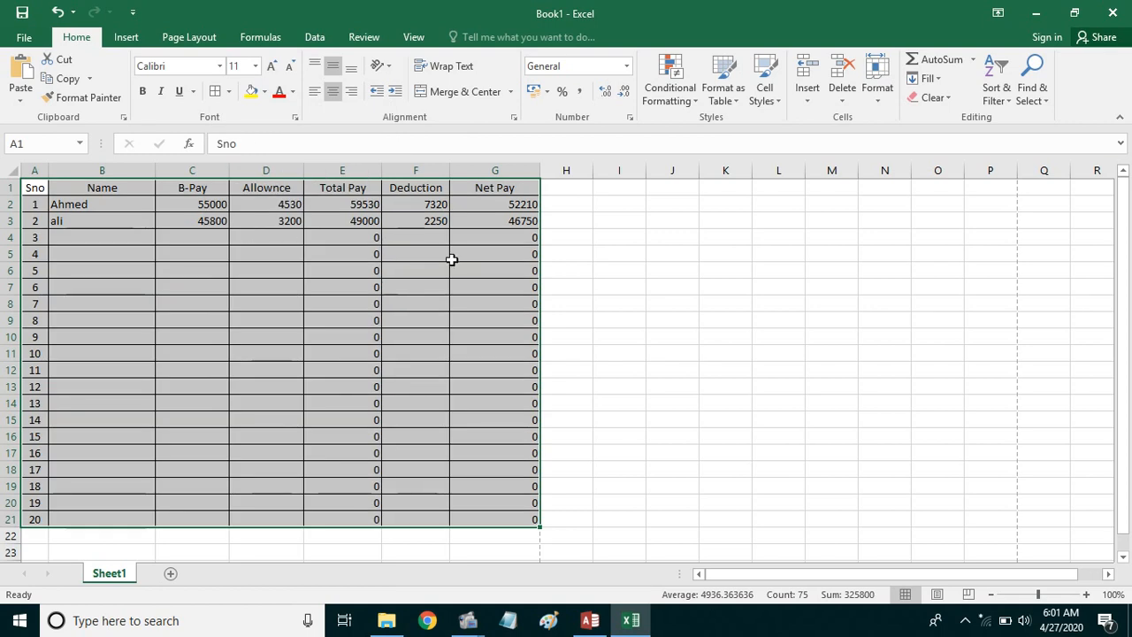
{"action": "left_click", "coordinate": [627, 265]}
{"action": "left_click", "coordinate": [734, 352]}
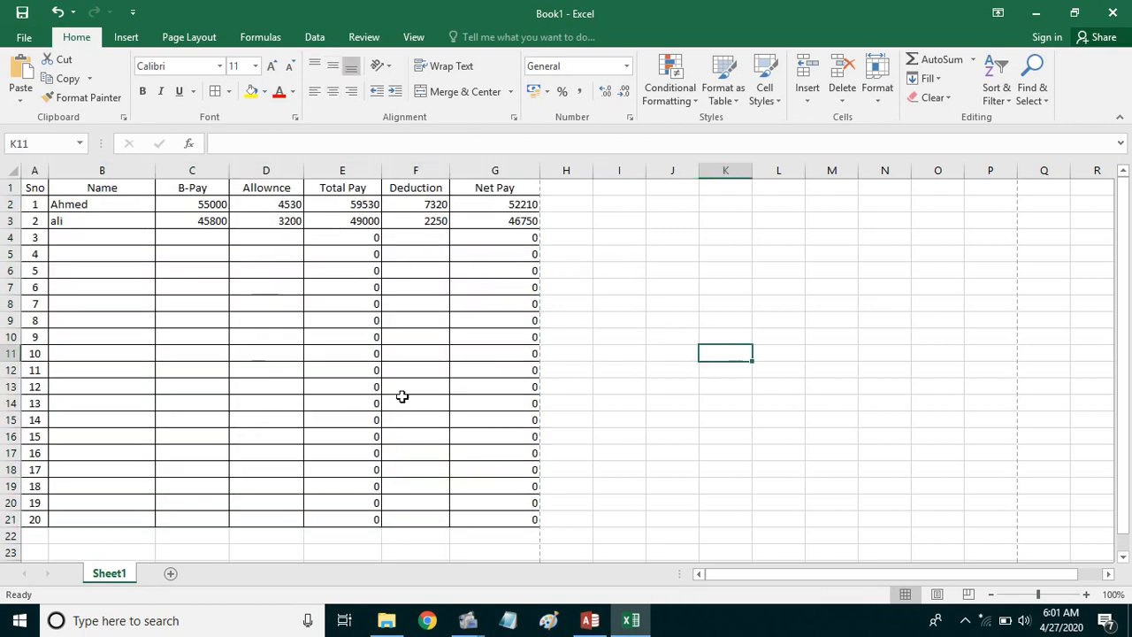
{"action": "left_click", "coordinate": [831, 258]}
{"action": "left_click", "coordinate": [815, 320]}
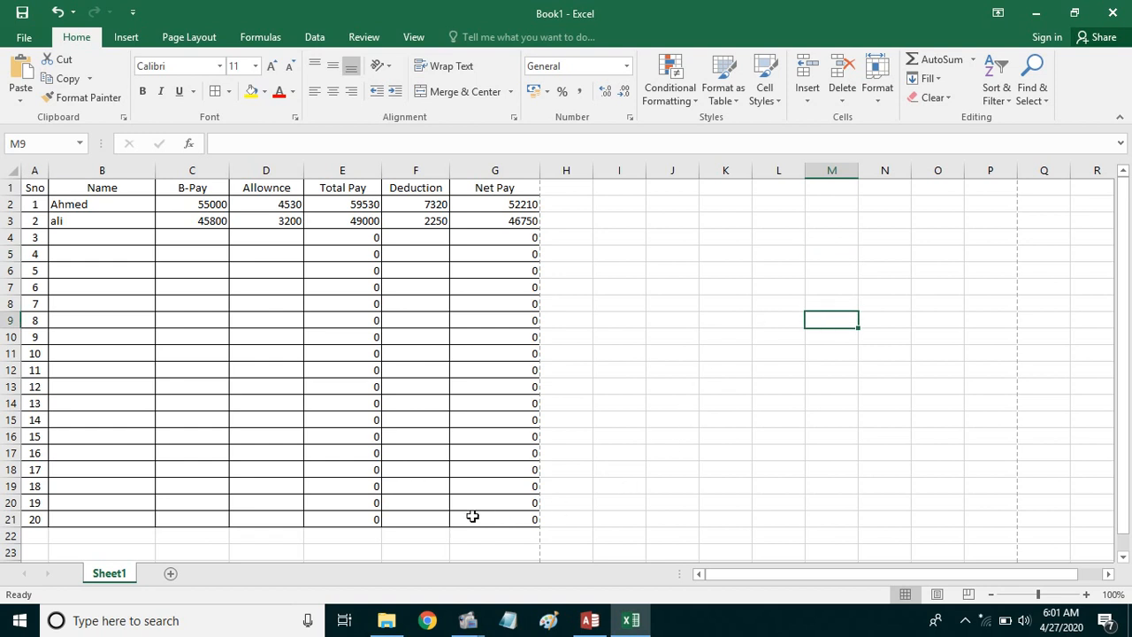
Step: Merge and center A22 and B22 below the table and label the merged cell "totals"
{"action": "left_click", "coordinate": [44, 537]}
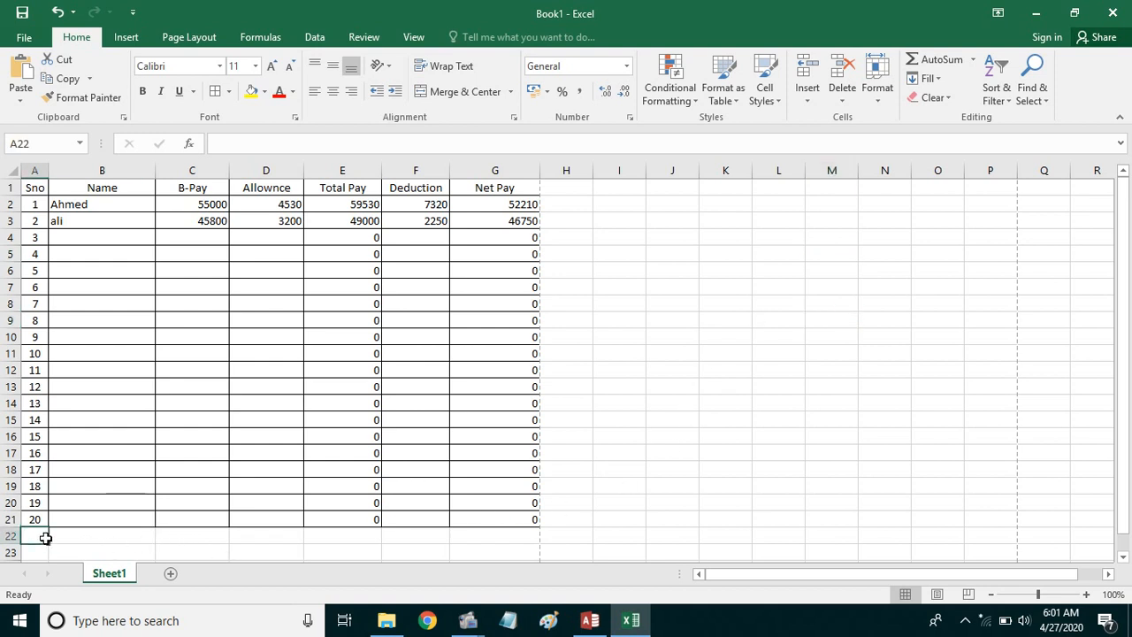
{"action": "left_click_drag", "start_coordinate": [44, 537], "coordinate": [94, 534]}
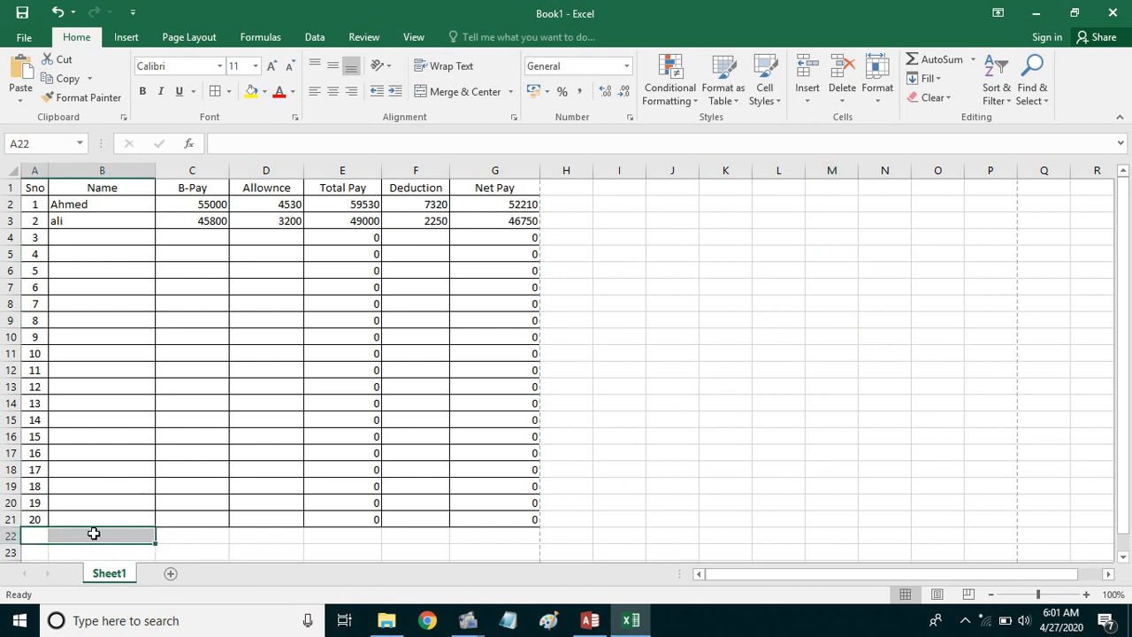
{"action": "left_click", "coordinate": [422, 92]}
{"action": "type", "text": "to"}
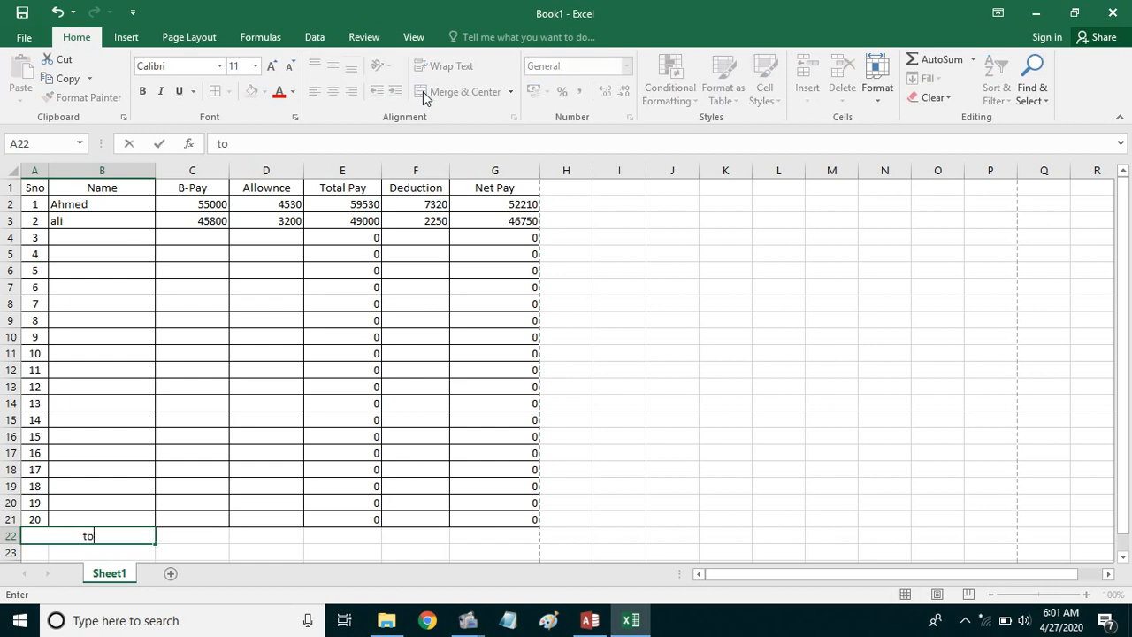
{"action": "type", "text": "tals"}
{"action": "key", "text": "Return"}
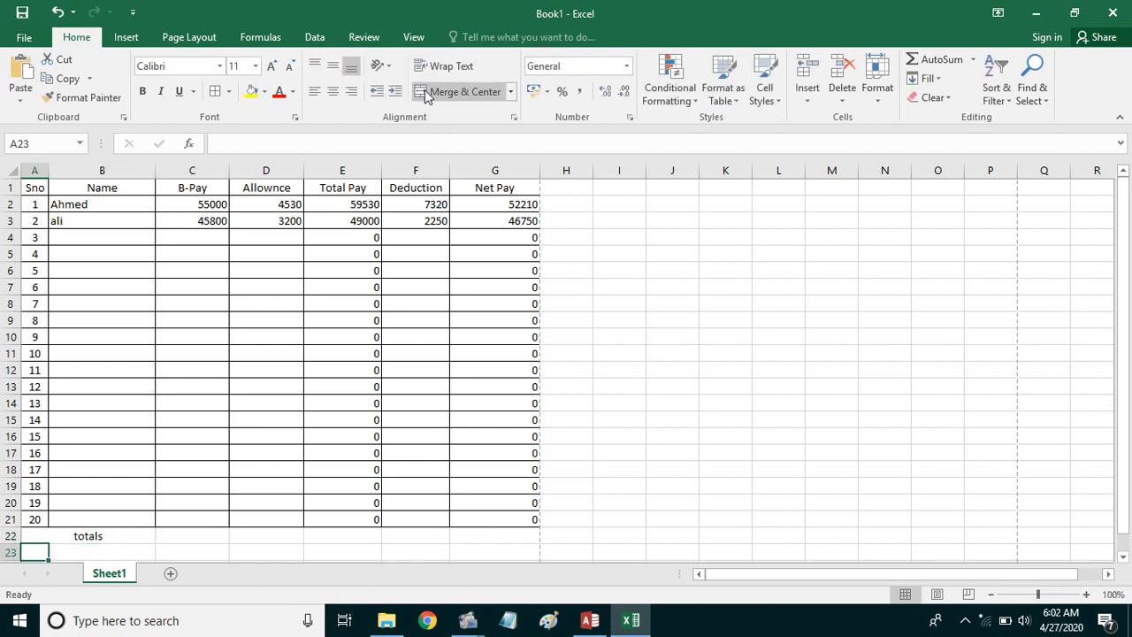
Step: Use AutoSum to add up the B-Pay values of C2 to C21 in C22 and view the formula
{"action": "left_click_drag", "start_coordinate": [209, 209], "coordinate": [209, 537]}
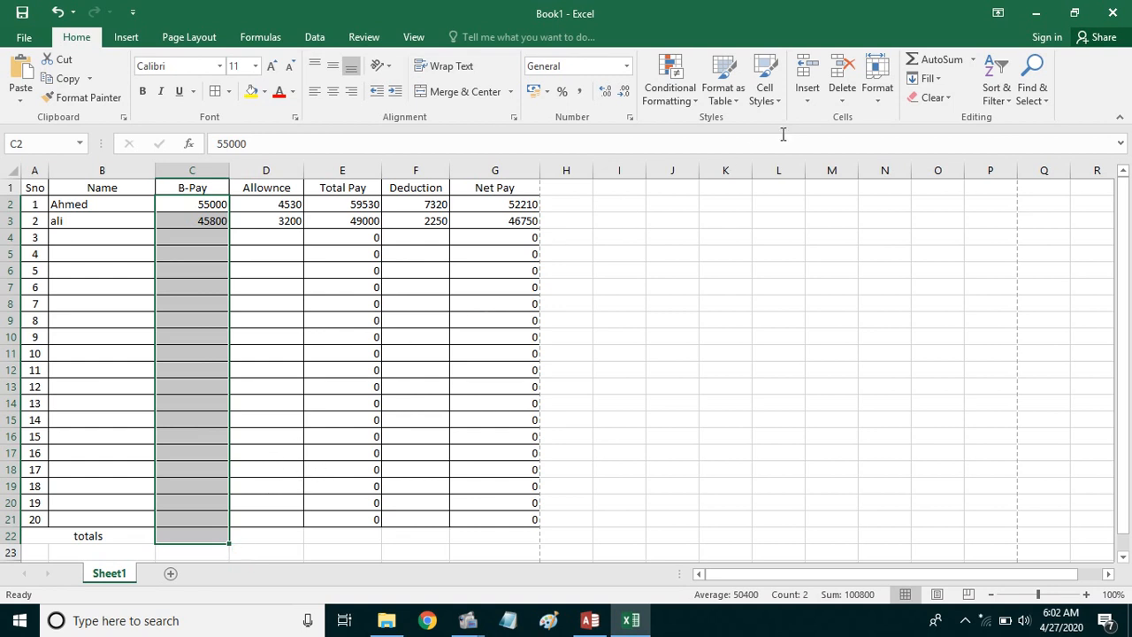
{"action": "left_click", "coordinate": [927, 62]}
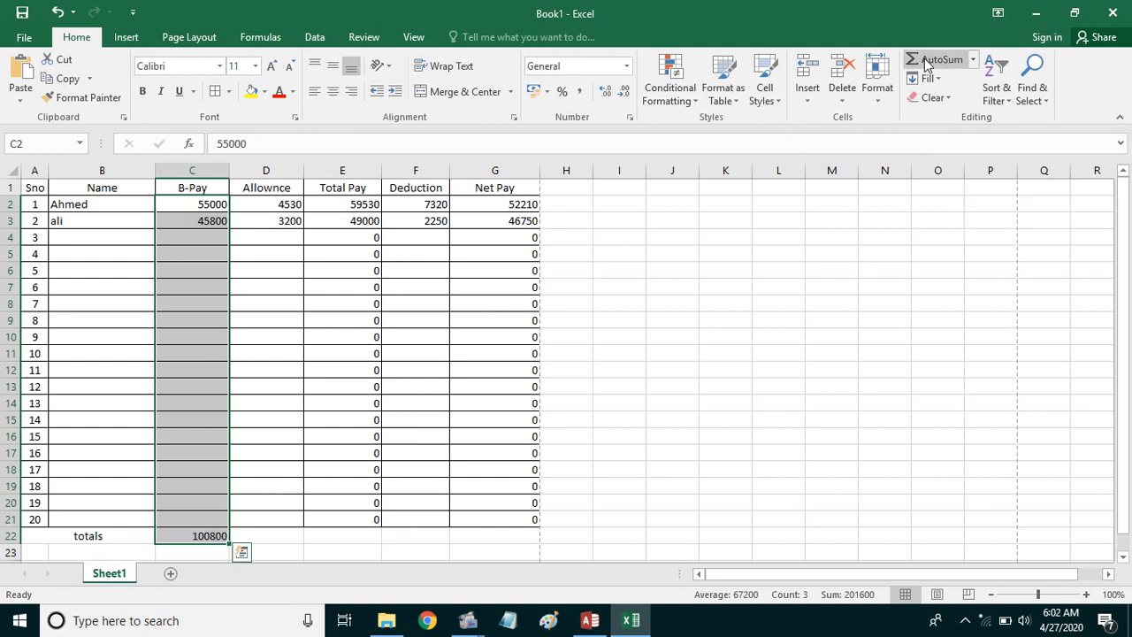
{"action": "left_click", "coordinate": [216, 538]}
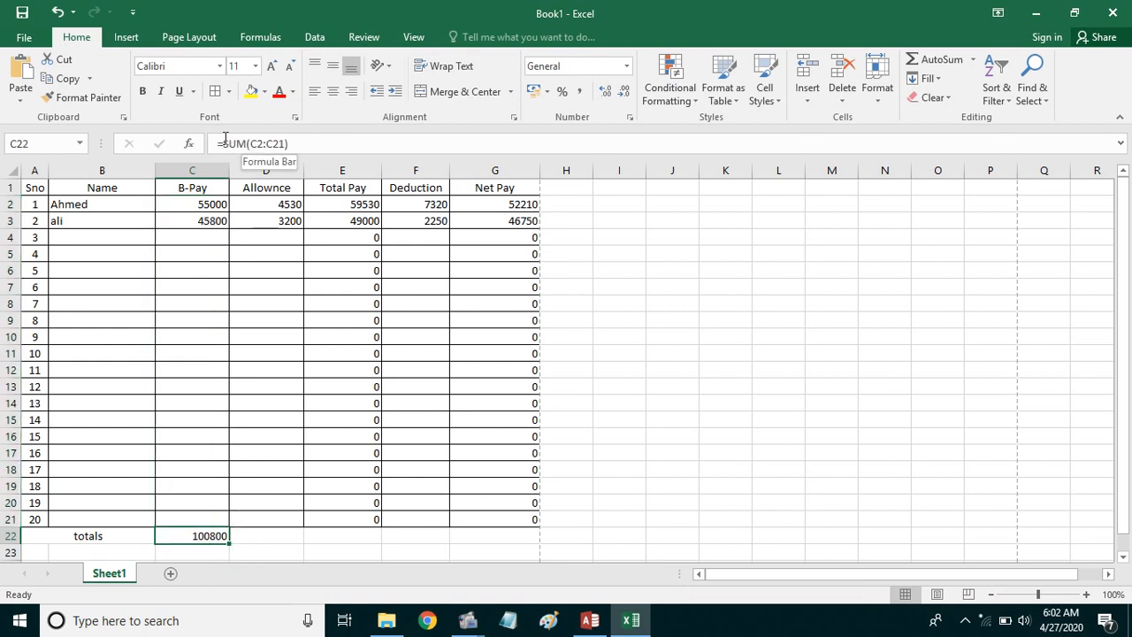
Step: Compare the SUM formula in C22 with the Total Pay formula in E6 and locate its range ends, C2 and C21
{"action": "left_click", "coordinate": [635, 265]}
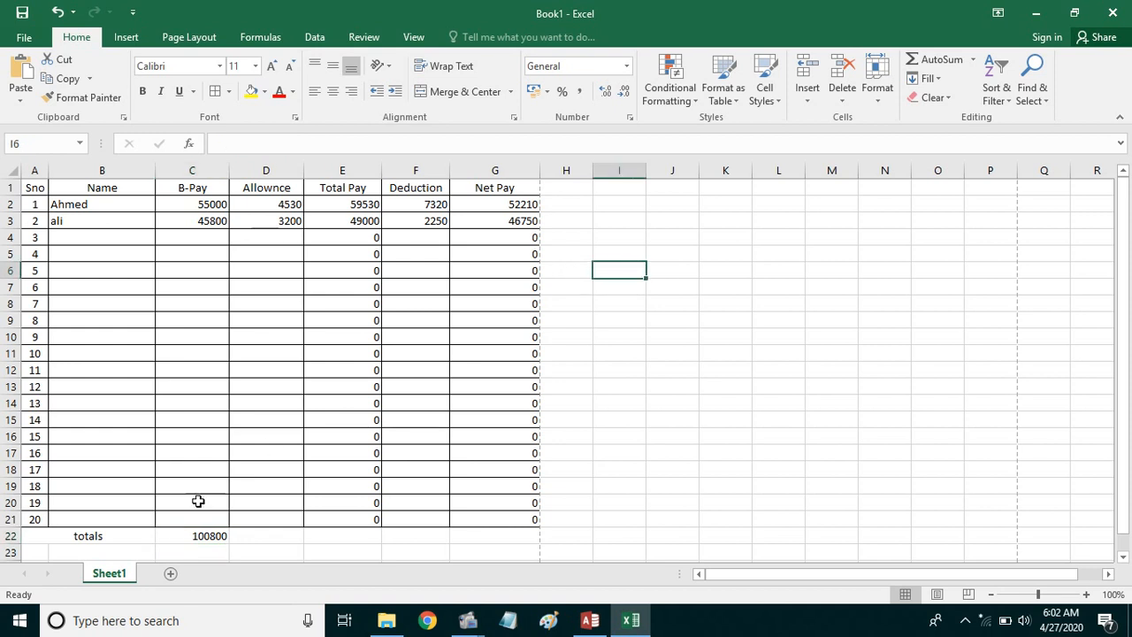
{"action": "left_click", "coordinate": [217, 536]}
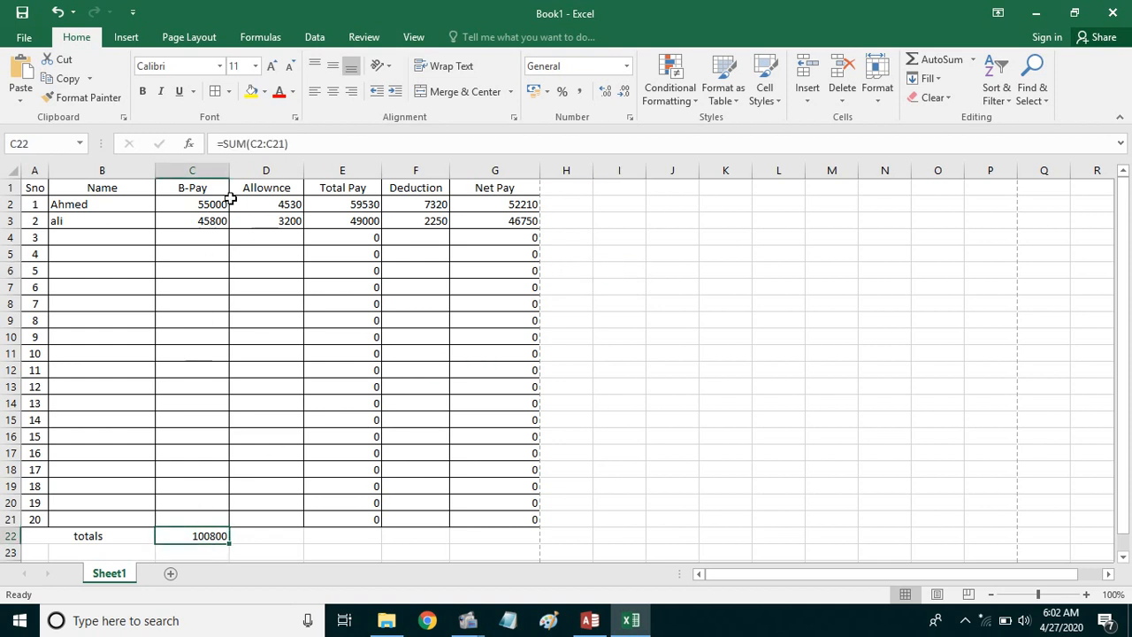
{"action": "left_click", "coordinate": [336, 269]}
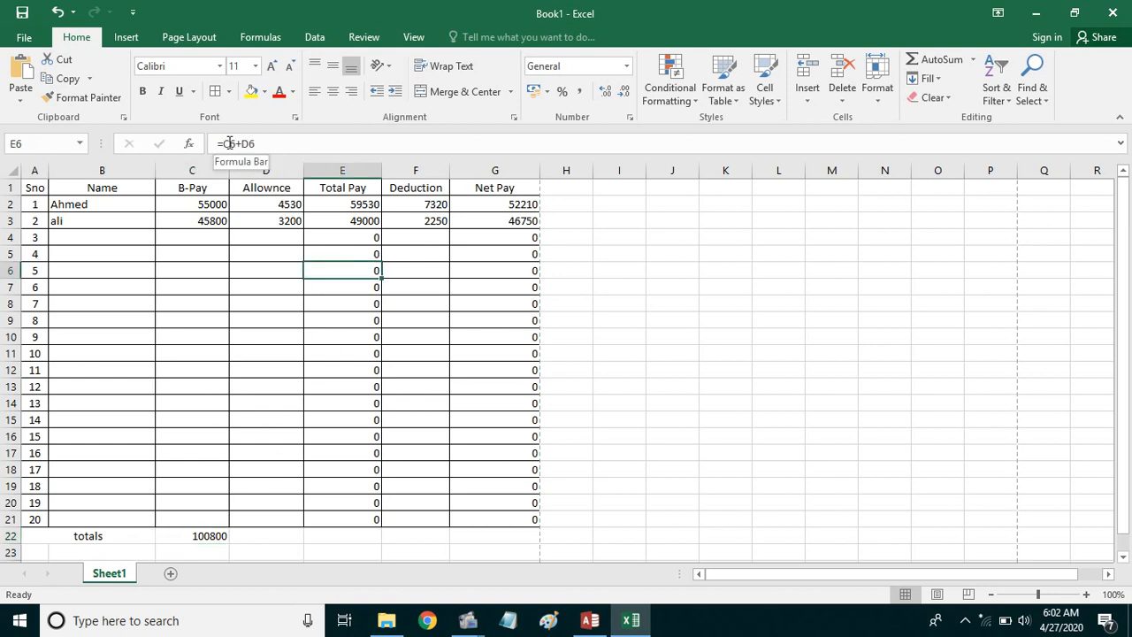
{"action": "left_click", "coordinate": [203, 537]}
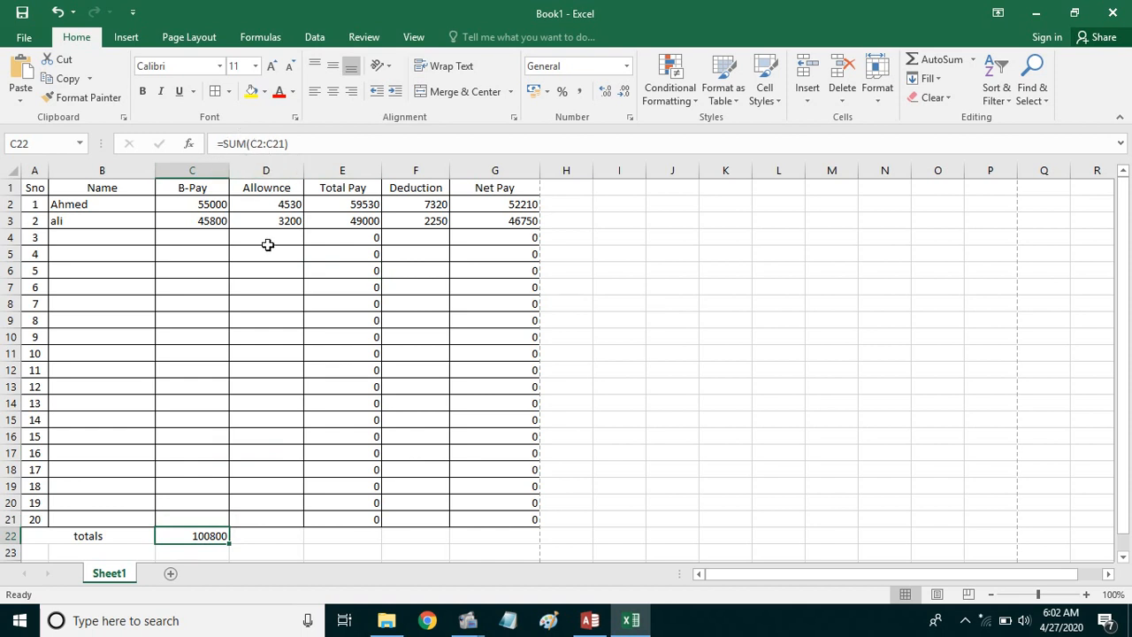
{"action": "left_click", "coordinate": [207, 204]}
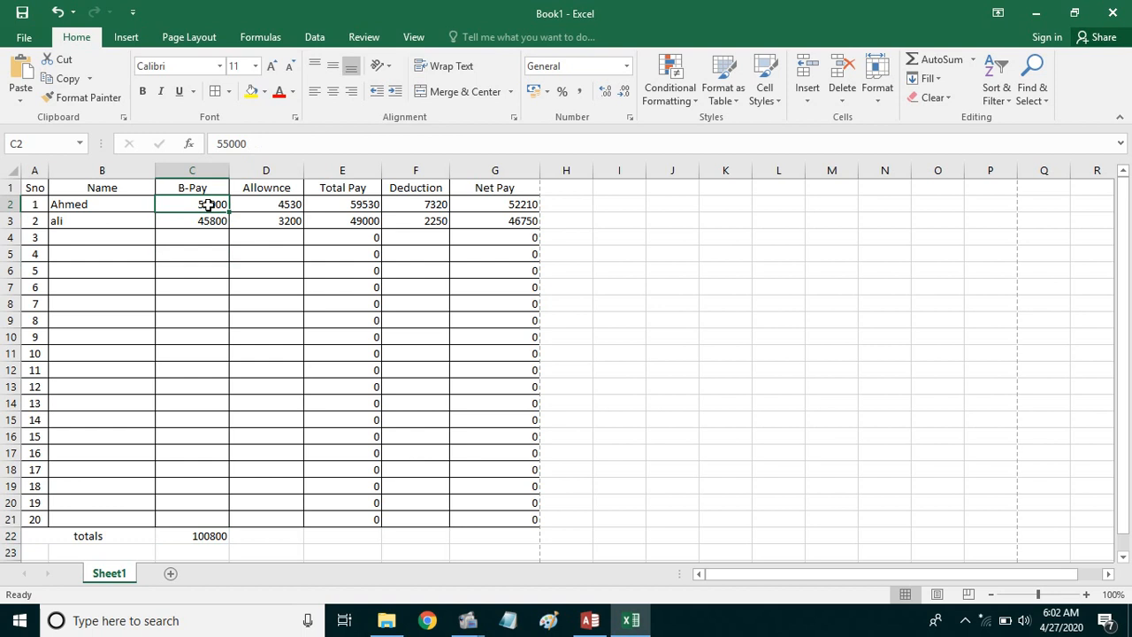
{"action": "left_click", "coordinate": [214, 519]}
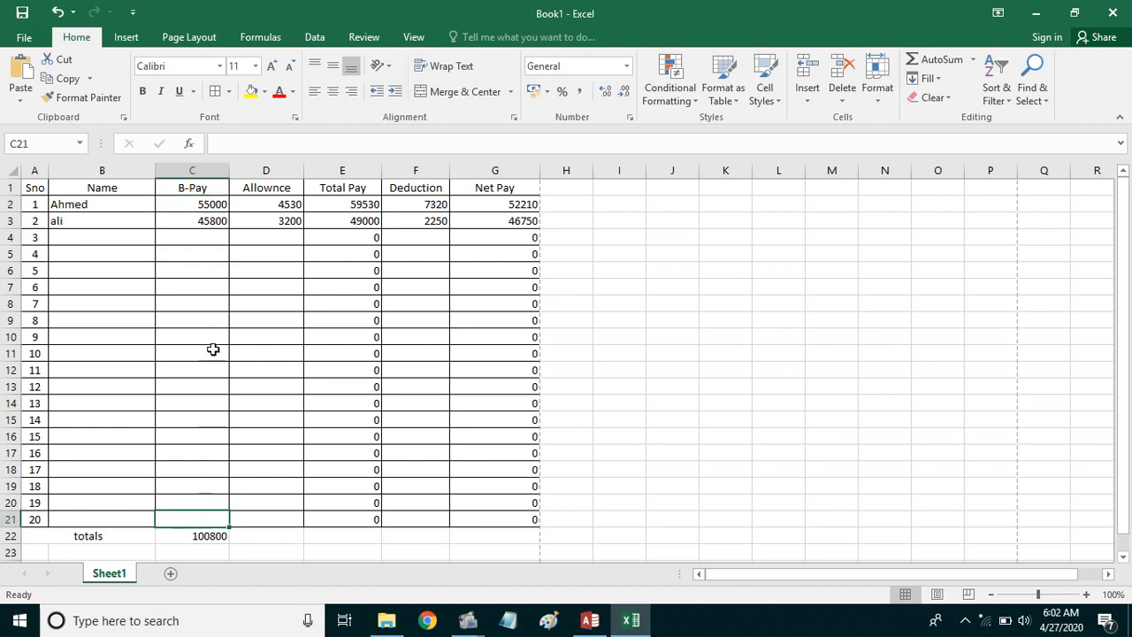
Step: Enter a B-Pay of 25000 in C16 and check the B-Pay total in C22
{"action": "left_click", "coordinate": [212, 440]}
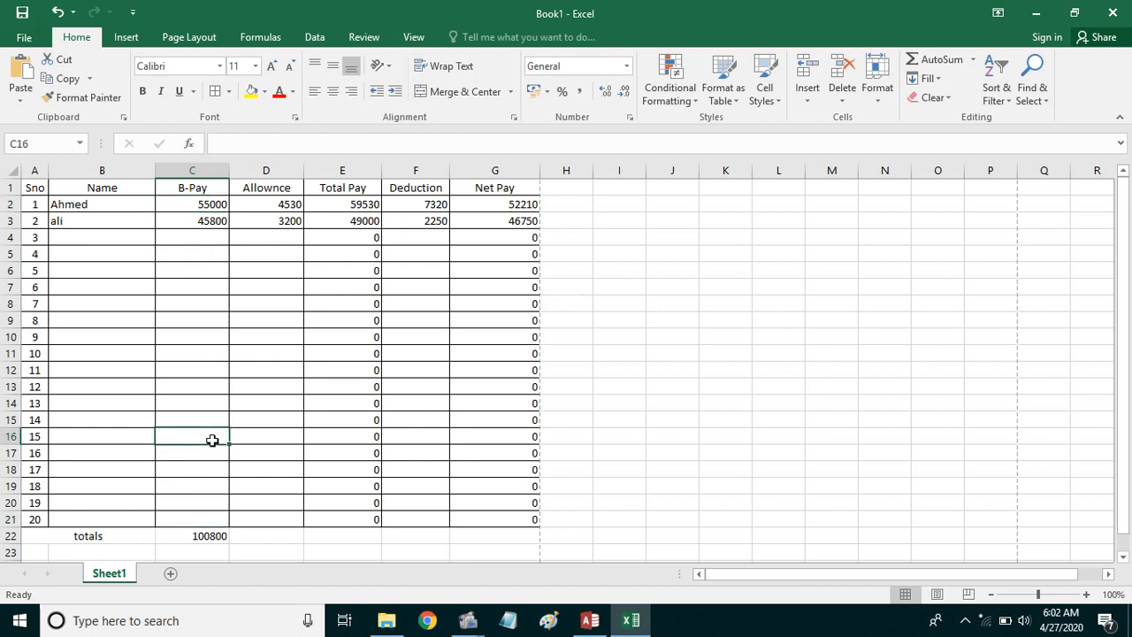
{"action": "type", "text": "25000"}
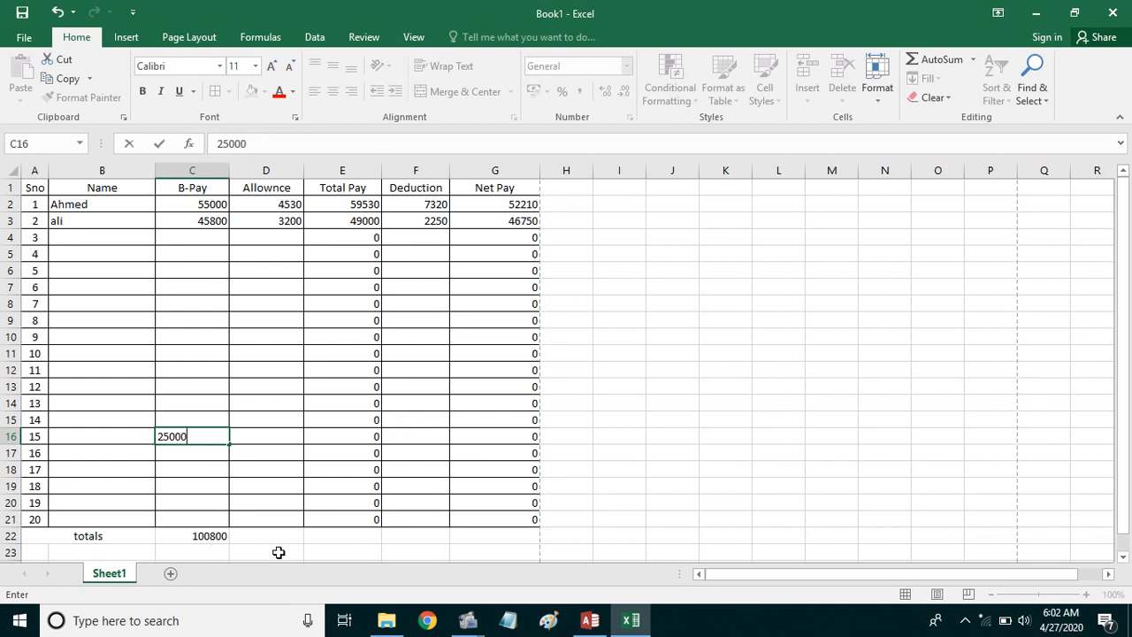
{"action": "key", "text": "Return"}
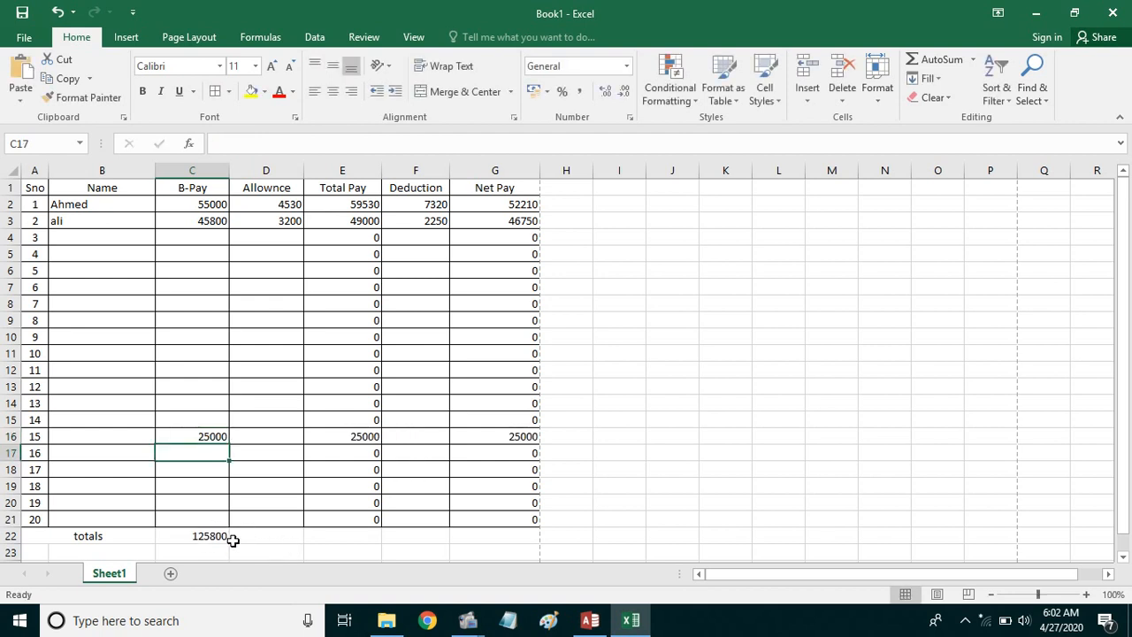
{"action": "left_click", "coordinate": [203, 537]}
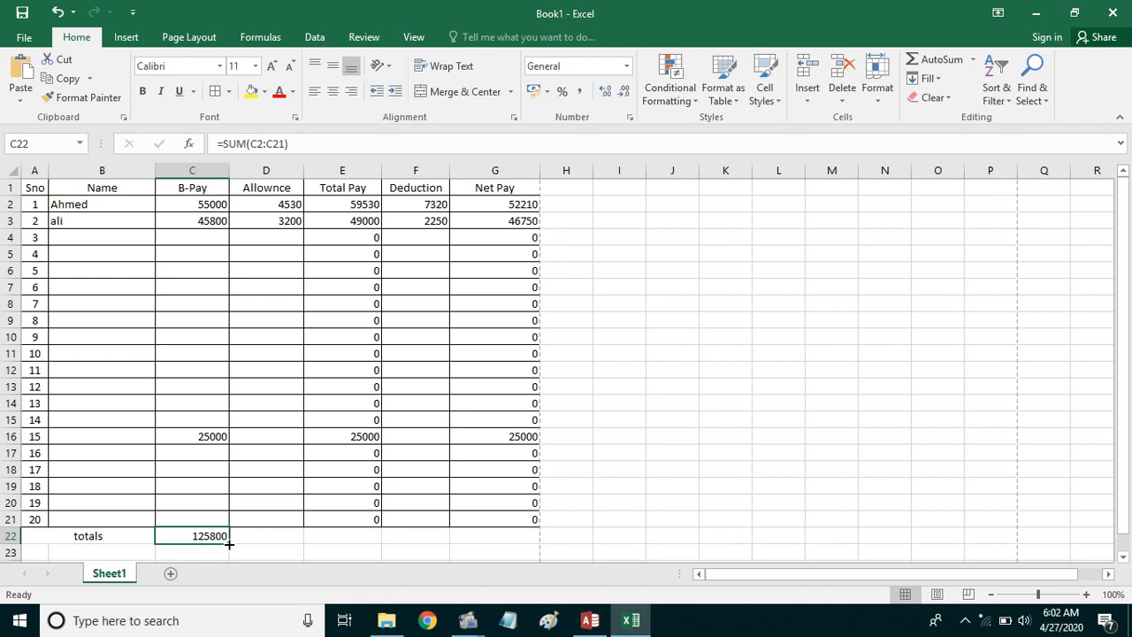
Step: Total the Allownce column in D22 with a manually entered =SUM(D2:D21) formula and view the formula
{"action": "left_click", "coordinate": [286, 532]}
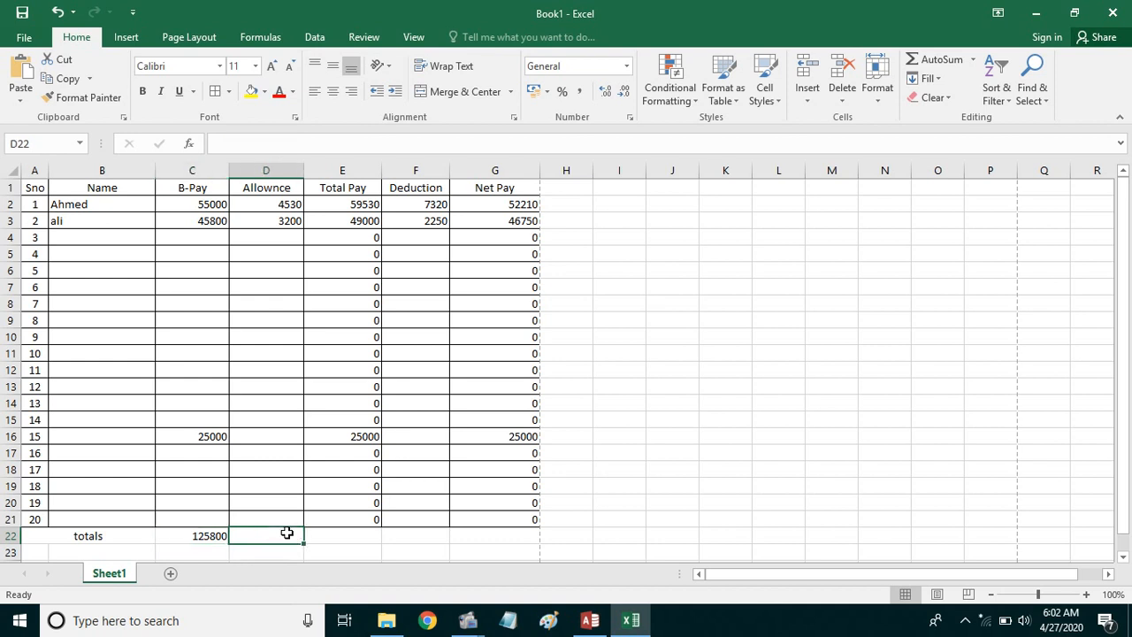
{"action": "type", "text": "=sum"}
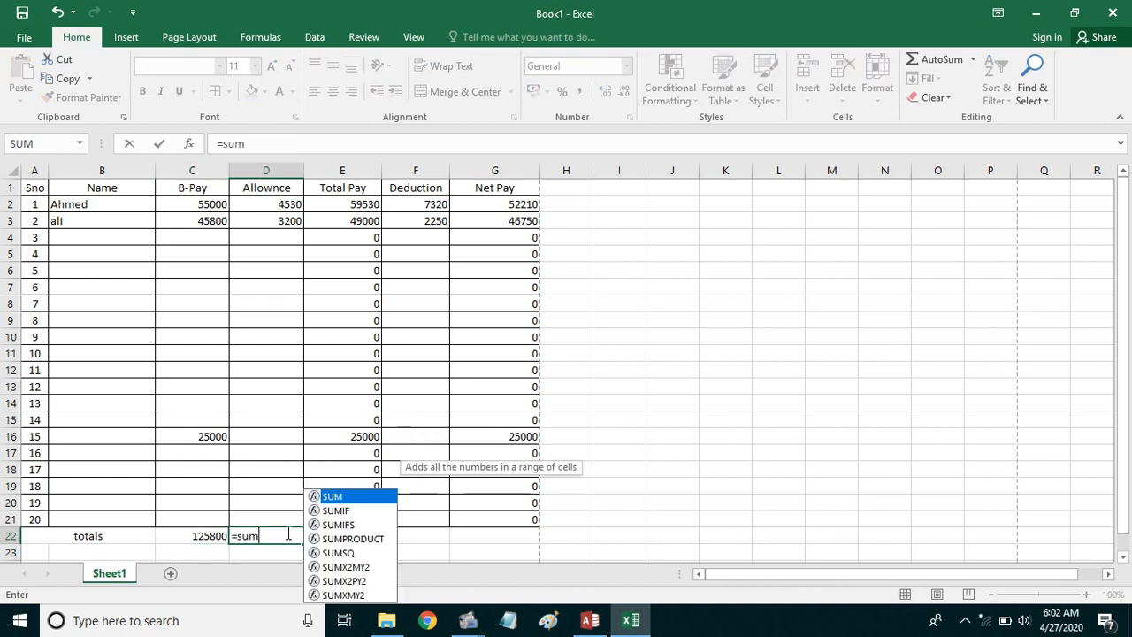
{"action": "type", "text": "("}
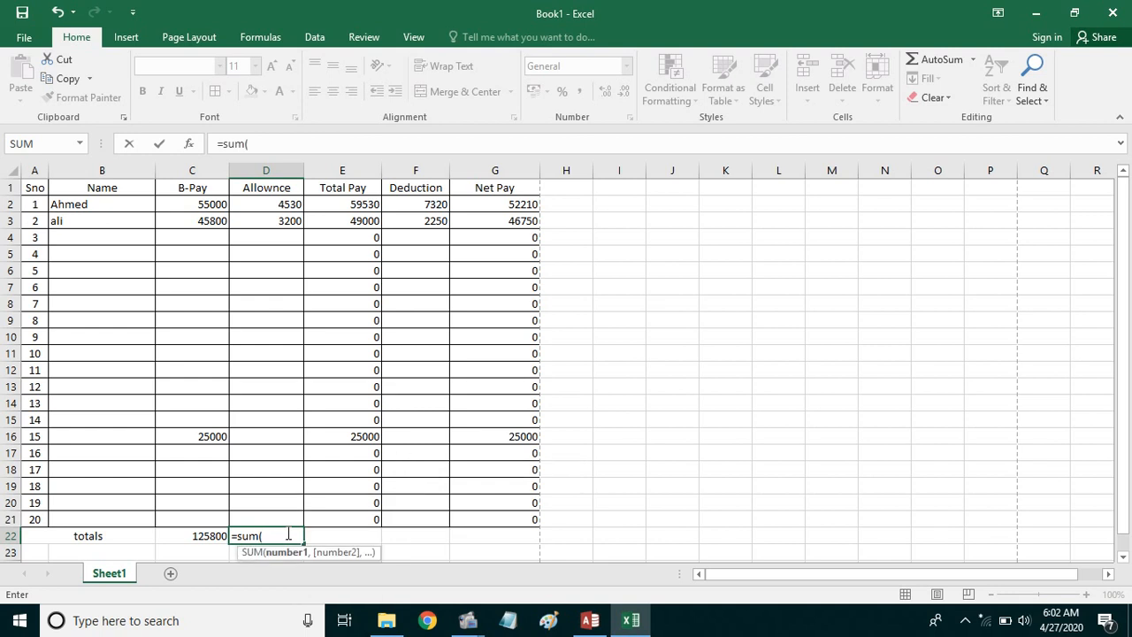
{"action": "left_click_drag", "start_coordinate": [264, 204], "coordinate": [278, 516]}
{"action": "type", "text": ")"}
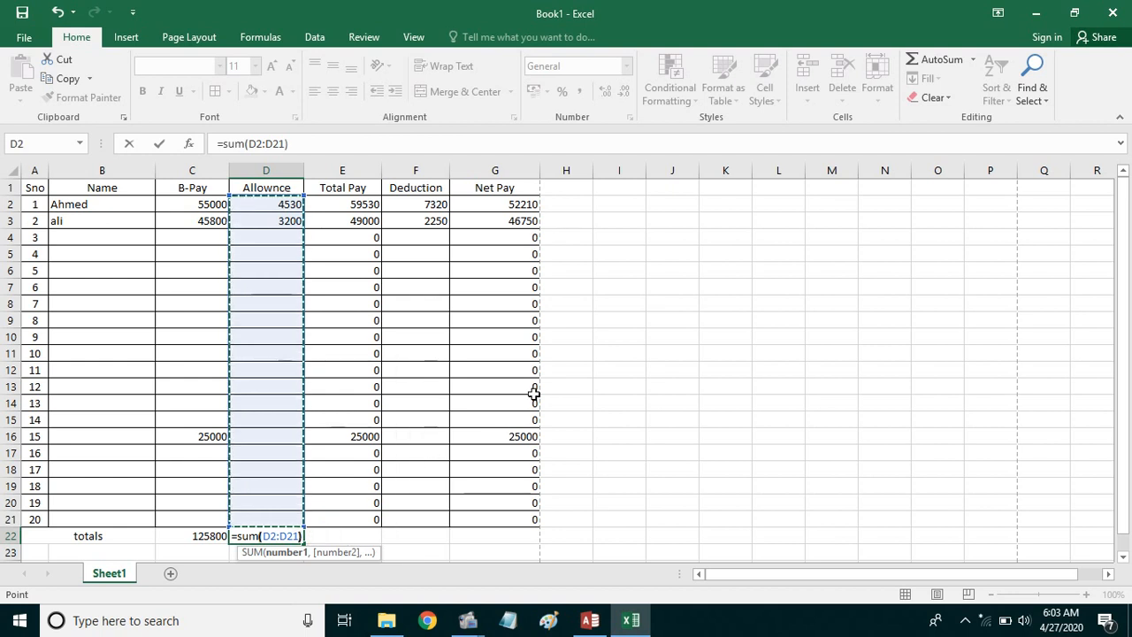
{"action": "key", "text": "Return"}
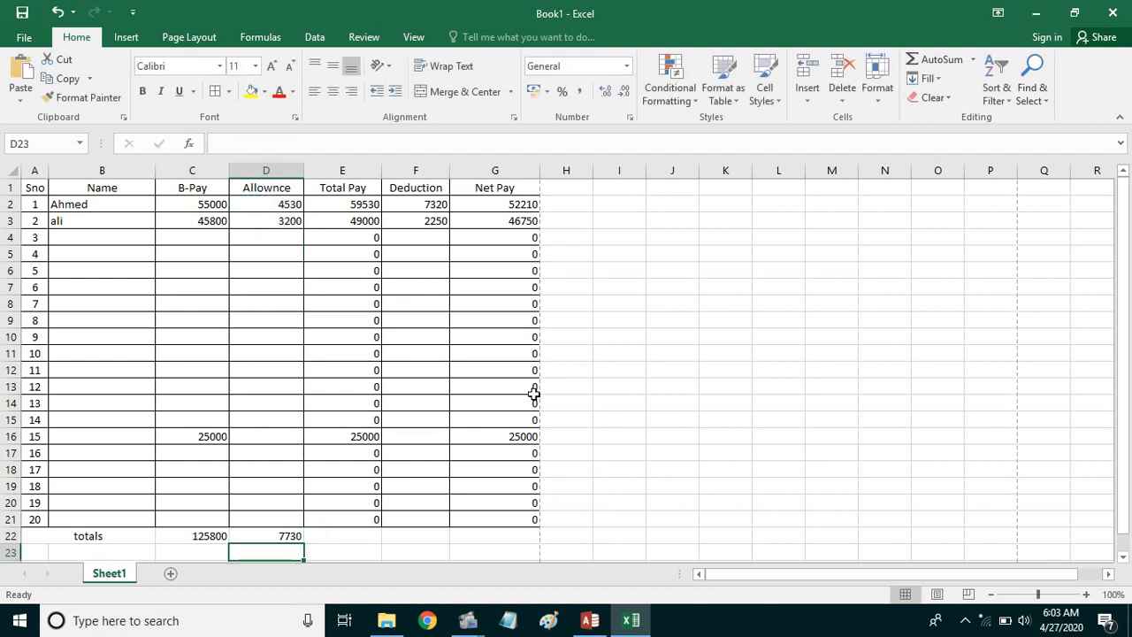
{"action": "left_click", "coordinate": [297, 538]}
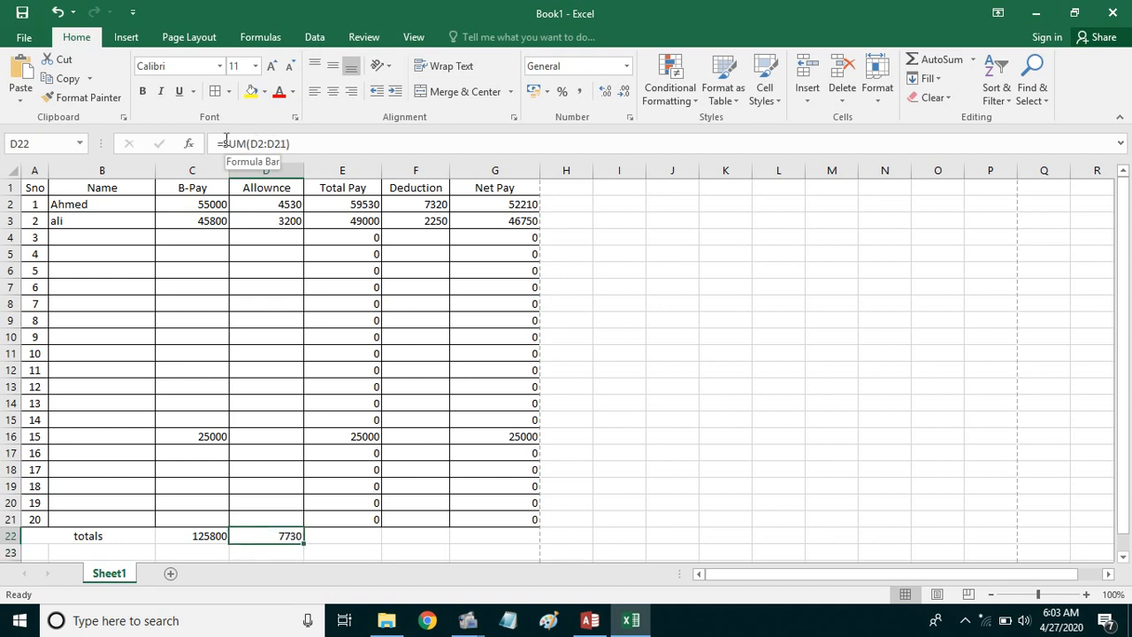
Step: Use AutoSum to add up the Total Pay values of E2 to E21 in E22
{"action": "left_click_drag", "start_coordinate": [354, 205], "coordinate": [327, 542]}
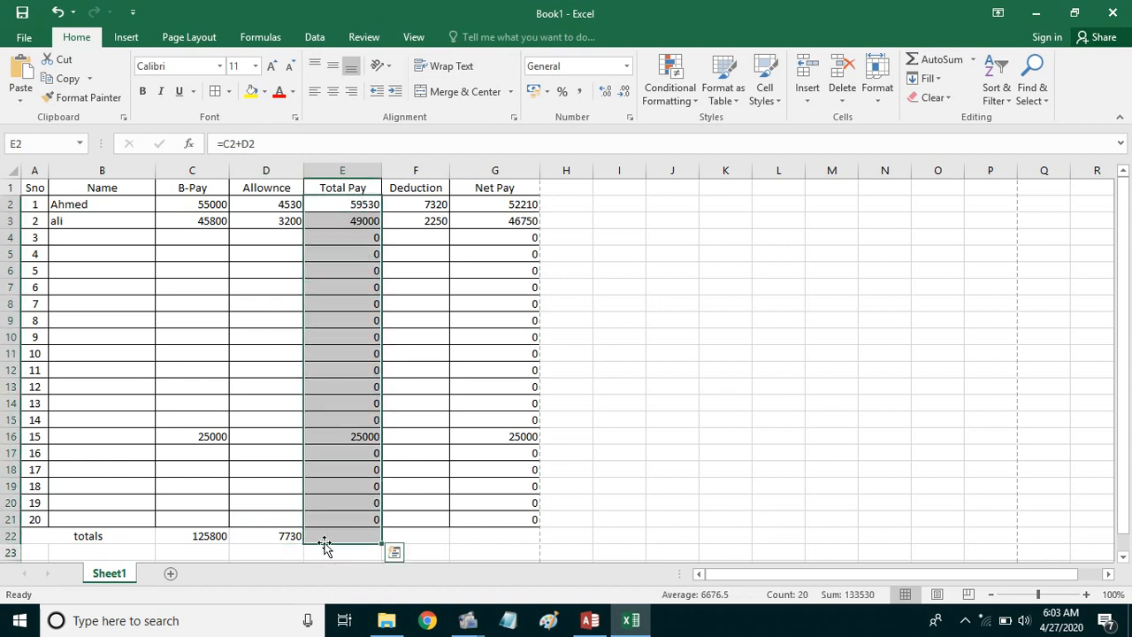
{"action": "left_click", "coordinate": [930, 59]}
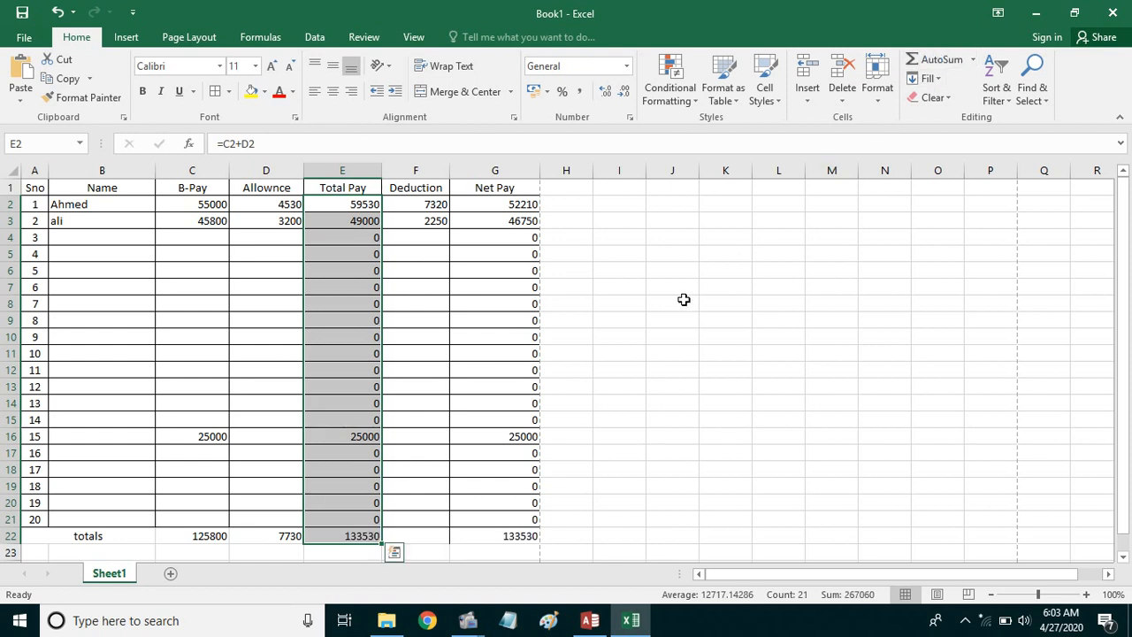
{"action": "left_click", "coordinate": [432, 549]}
Step: Copy the Total Pay sum formula from E22 across to F22 and G22 with AutoFill
{"action": "left_click", "coordinate": [354, 536]}
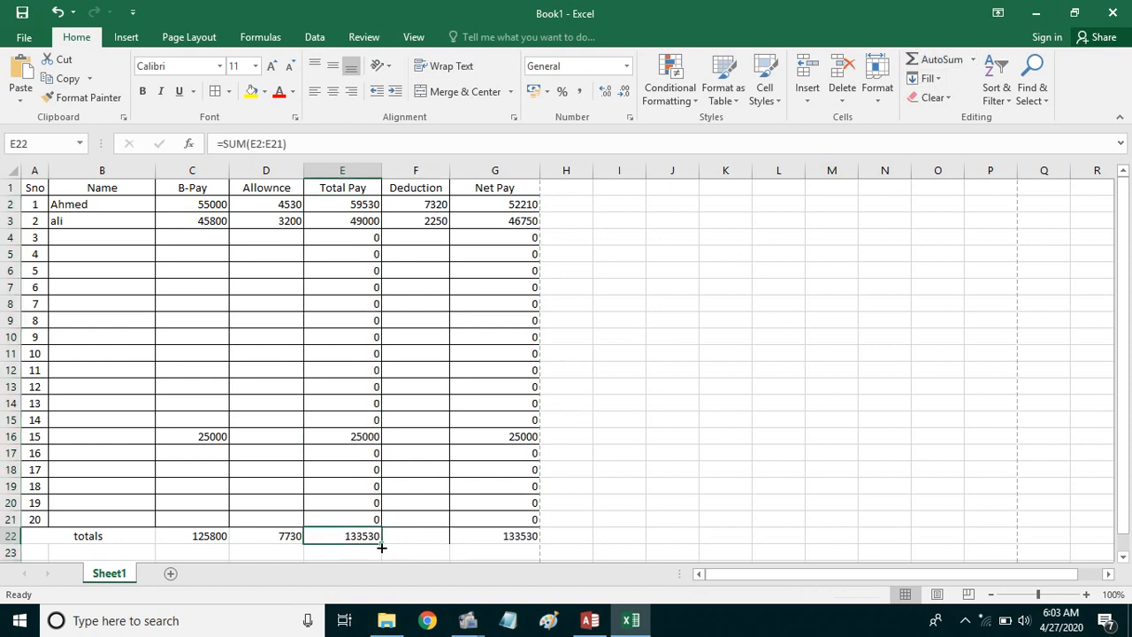
{"action": "left_click_drag", "start_coordinate": [385, 542], "coordinate": [548, 553]}
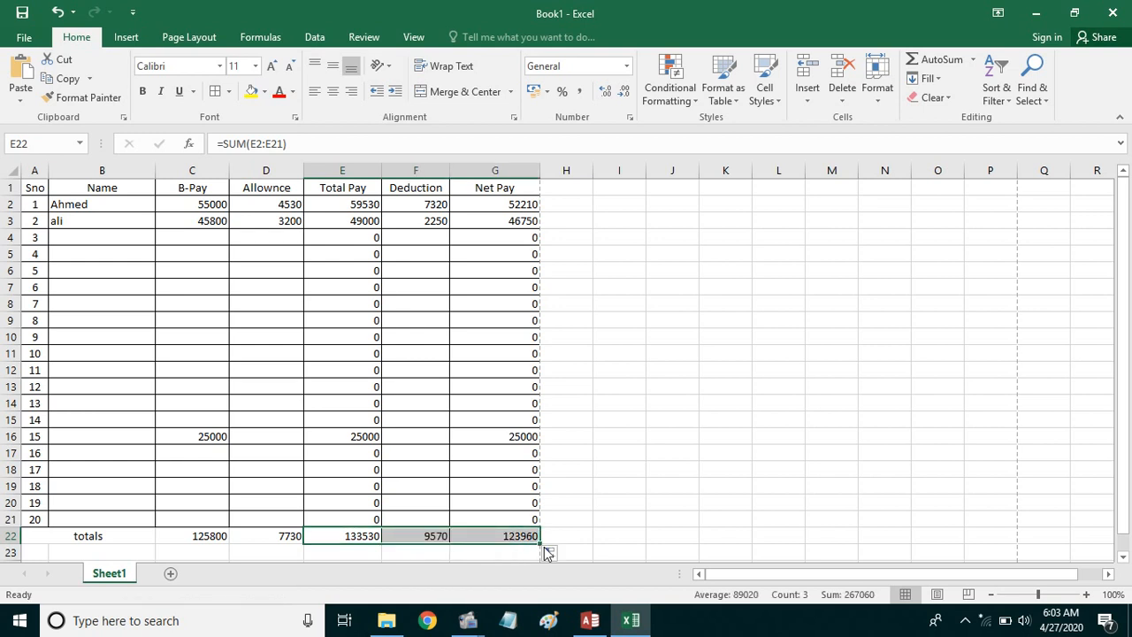
{"action": "left_click_drag", "start_coordinate": [527, 211], "coordinate": [530, 358]}
{"action": "left_click", "coordinate": [629, 341]}
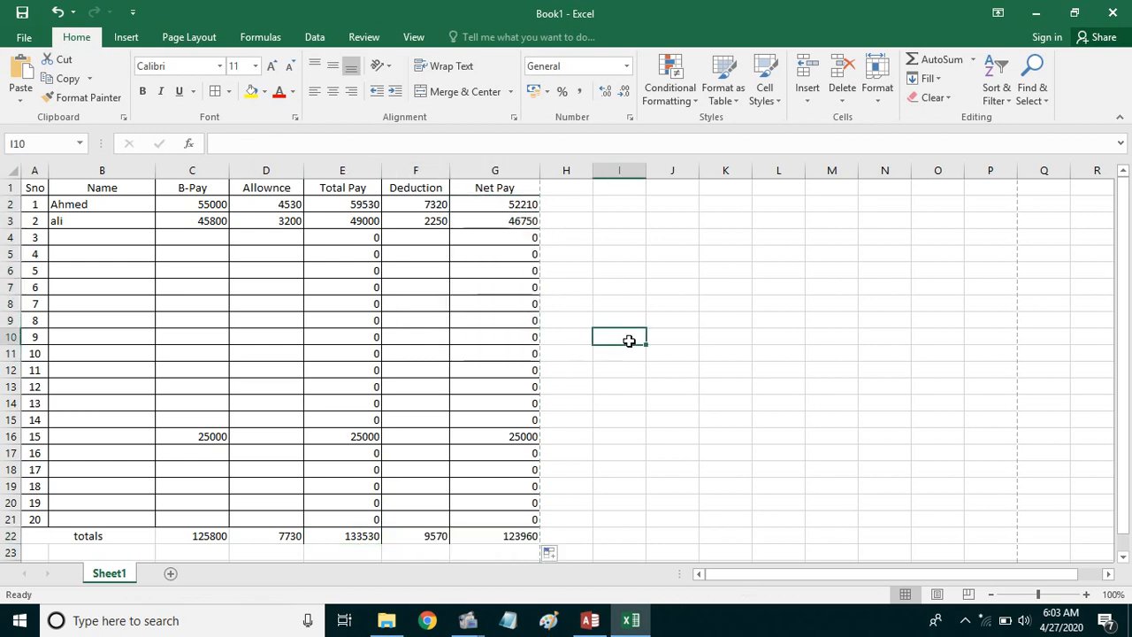
Step: Enter the sample numbers 20 in J8 and 10 in K8 beside the salary table
{"action": "left_click", "coordinate": [660, 305]}
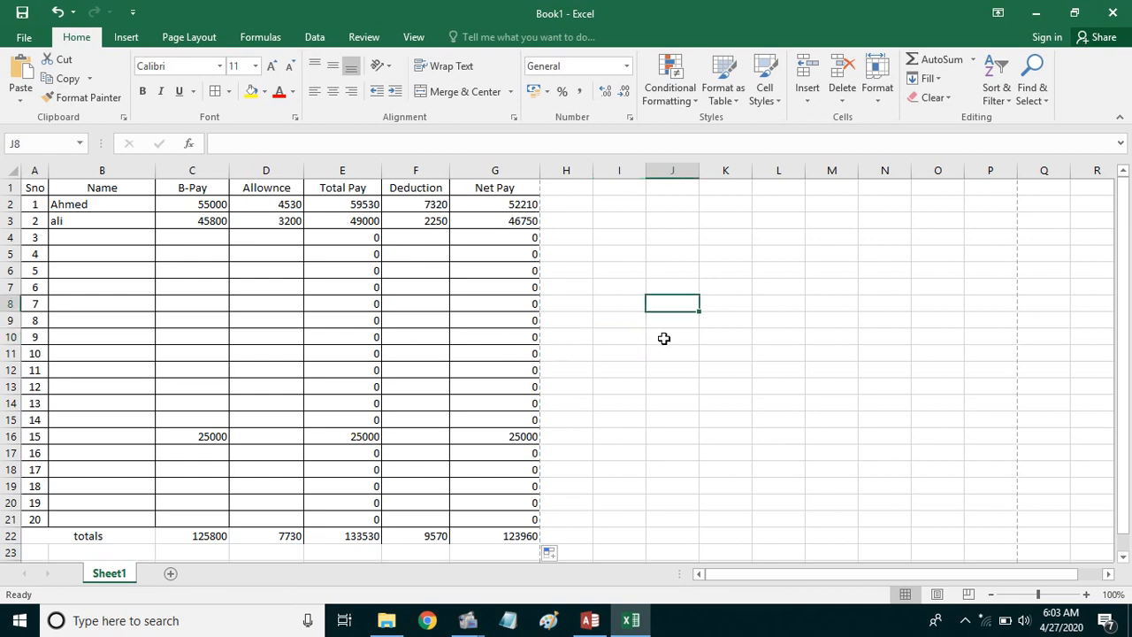
{"action": "type", "text": "20"}
{"action": "key", "text": "Tab"}
{"action": "type", "text": "10"}
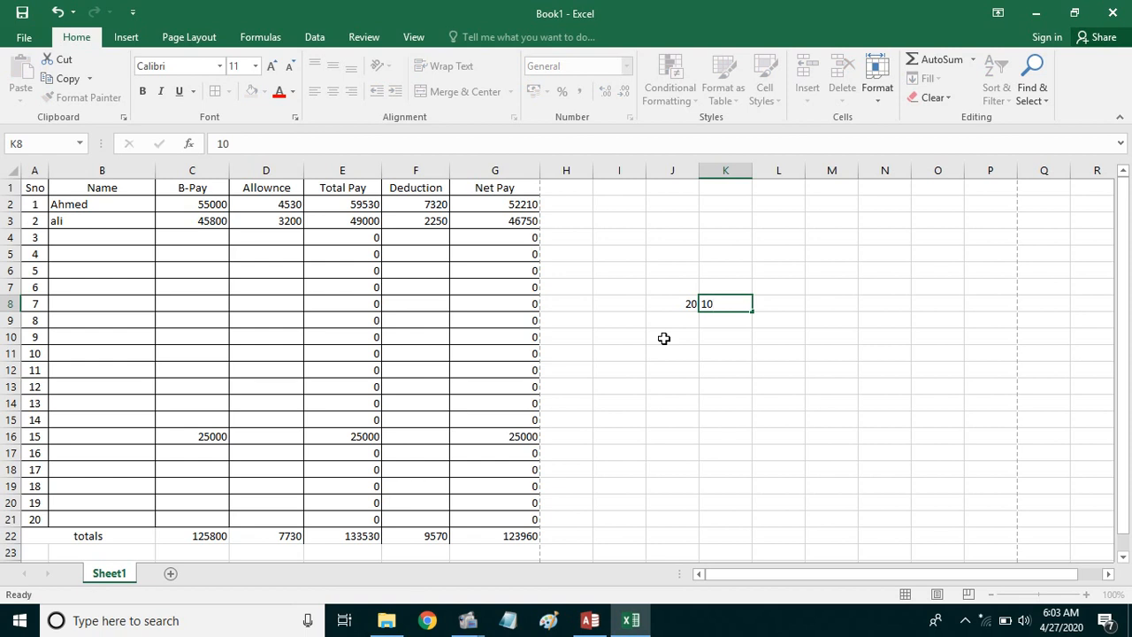
Step: Multiply the two sample numbers in L8 with the formula =J8*K8 and check the result
{"action": "key", "text": "Tab"}
{"action": "type", "text": "="}
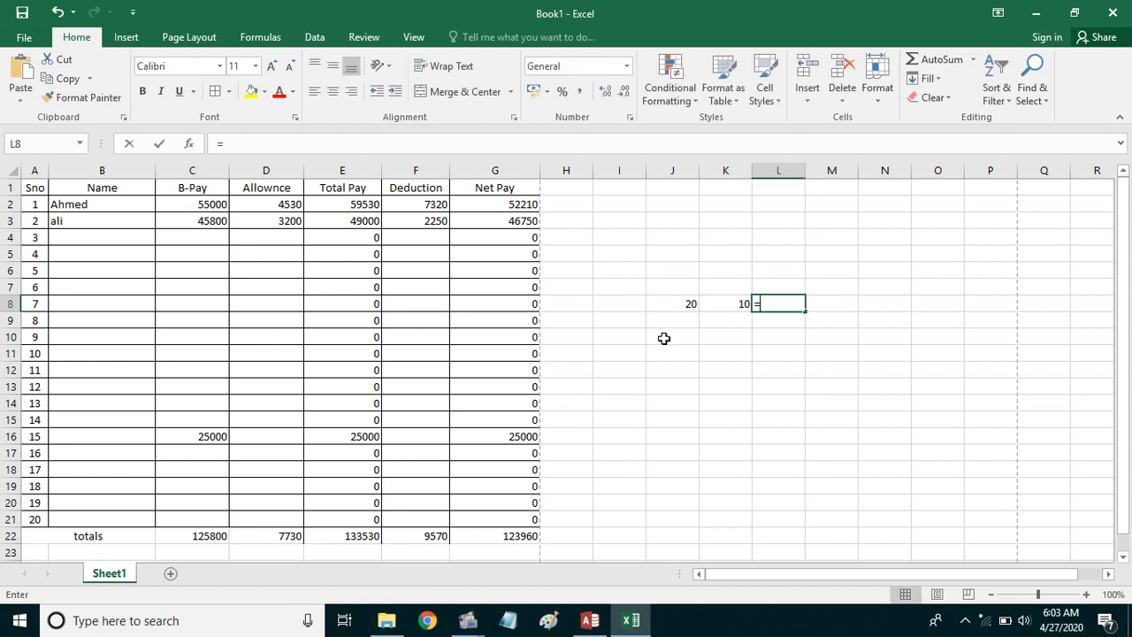
{"action": "left_click", "coordinate": [671, 303]}
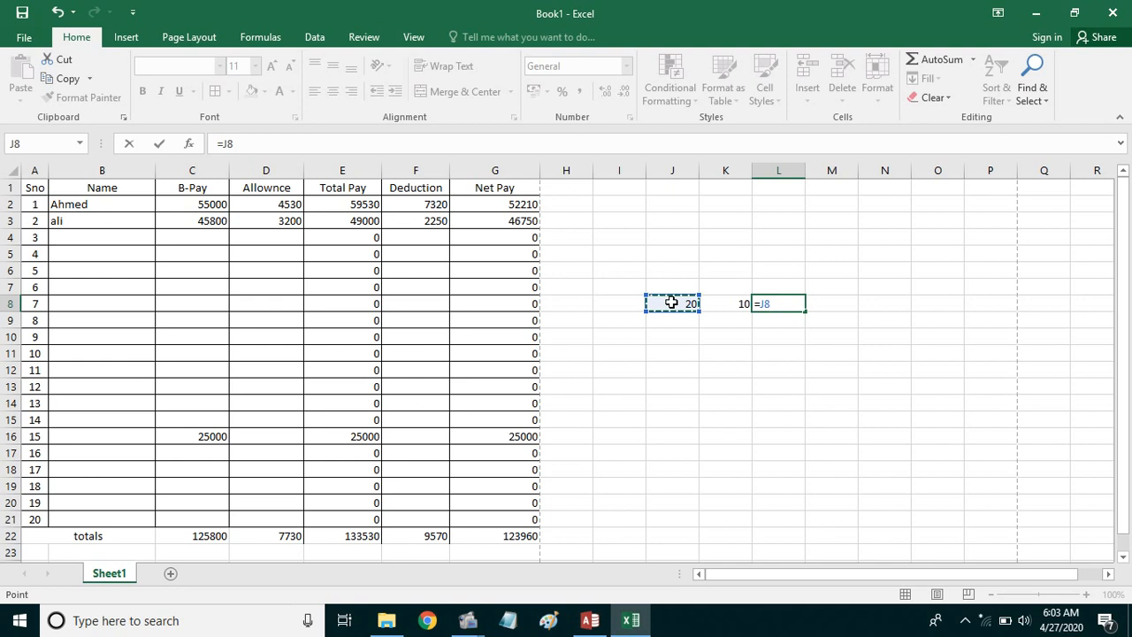
{"action": "type", "text": "*"}
{"action": "left_click", "coordinate": [726, 303]}
{"action": "key", "text": "Return"}
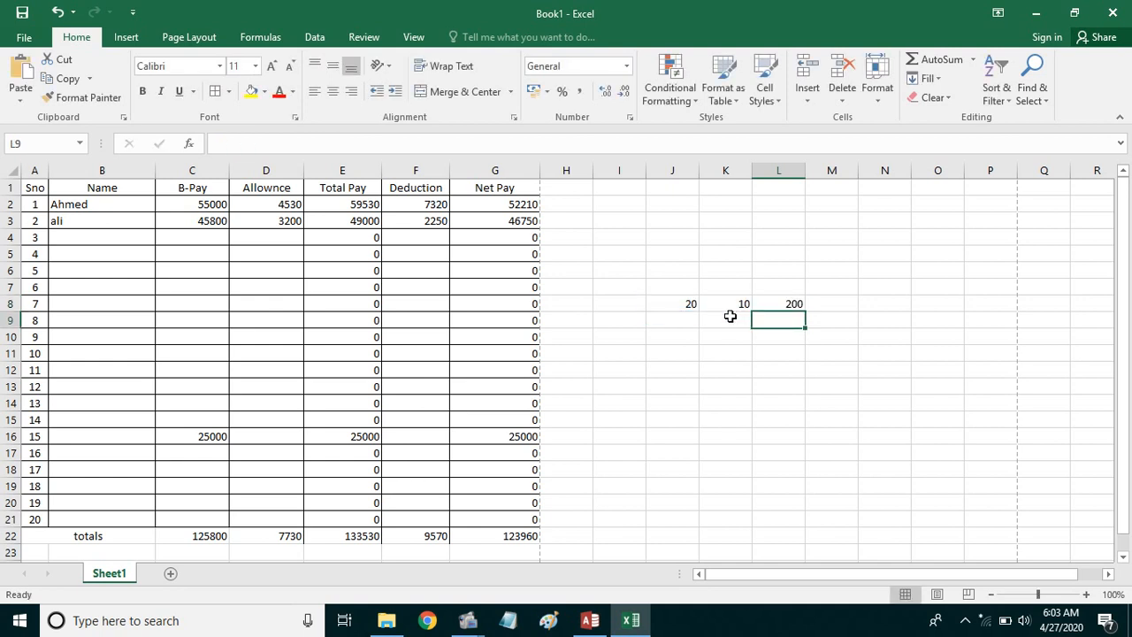
{"action": "left_click", "coordinate": [683, 320]}
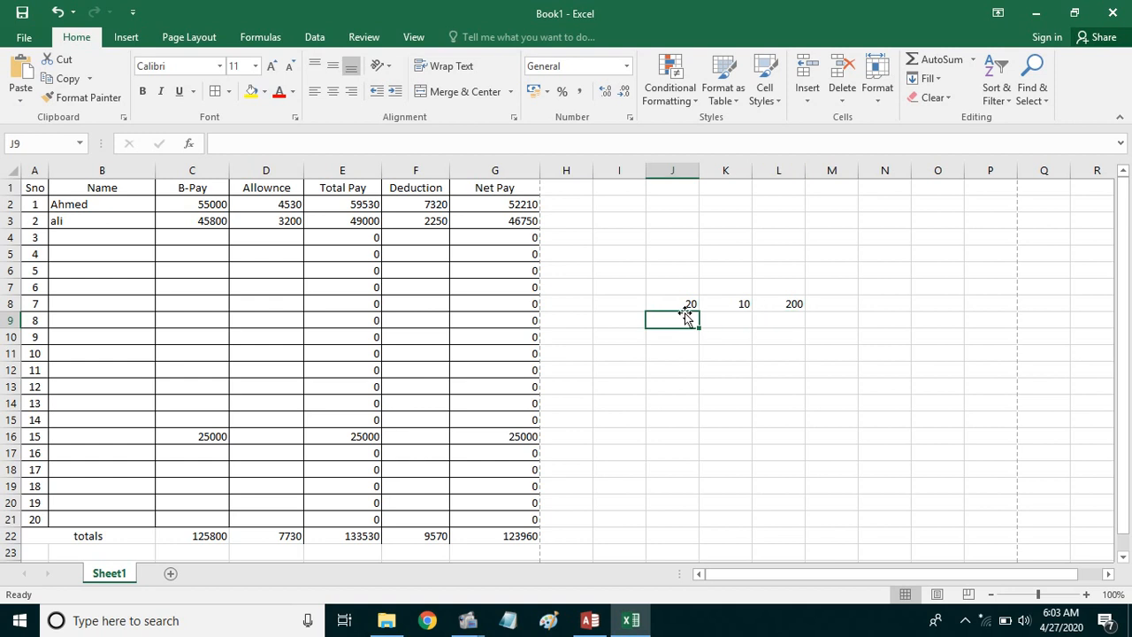
{"action": "left_click", "coordinate": [792, 306]}
Step: Divide the first sample number by the second in L9 with =J8/K8 and check the result against J8 and K8
{"action": "left_click", "coordinate": [790, 322]}
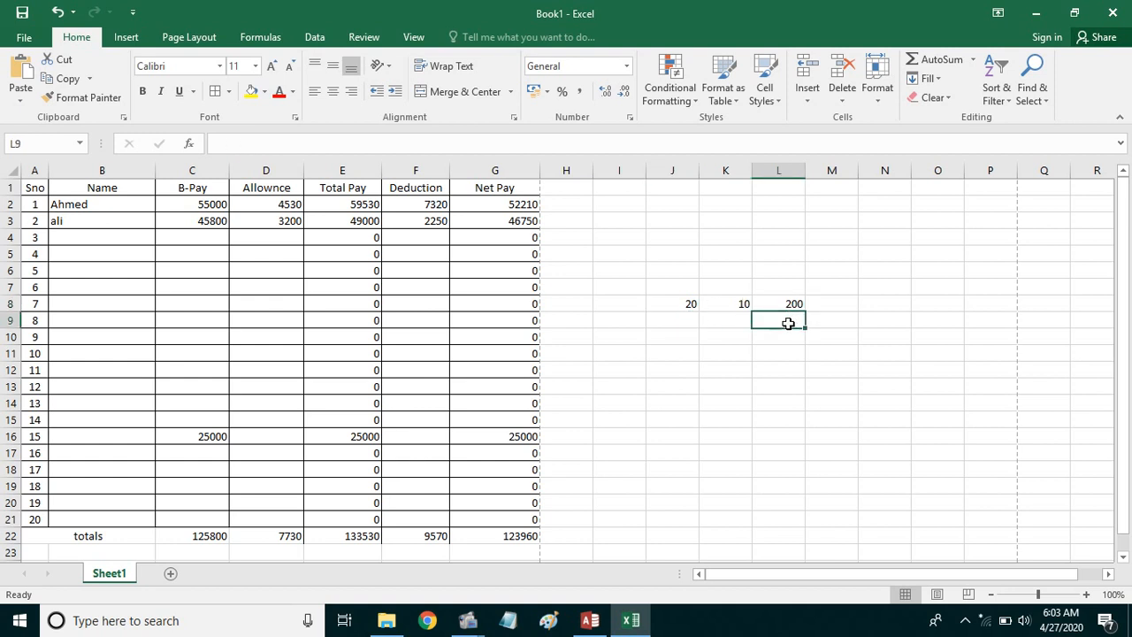
{"action": "type", "text": "="}
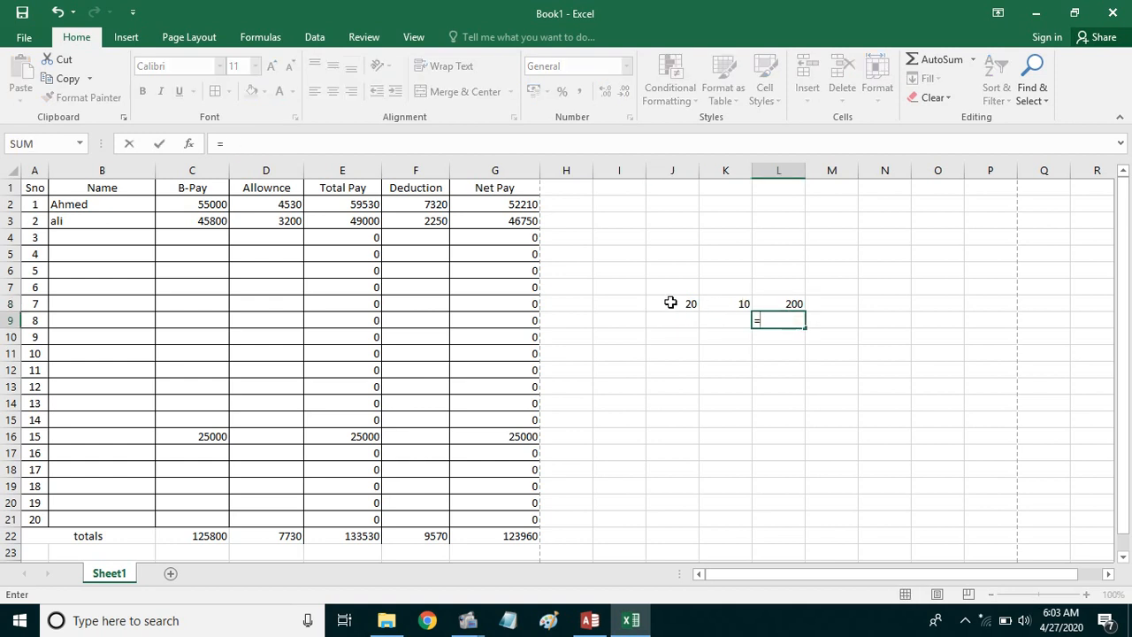
{"action": "left_click", "coordinate": [673, 304]}
{"action": "type", "text": "/"}
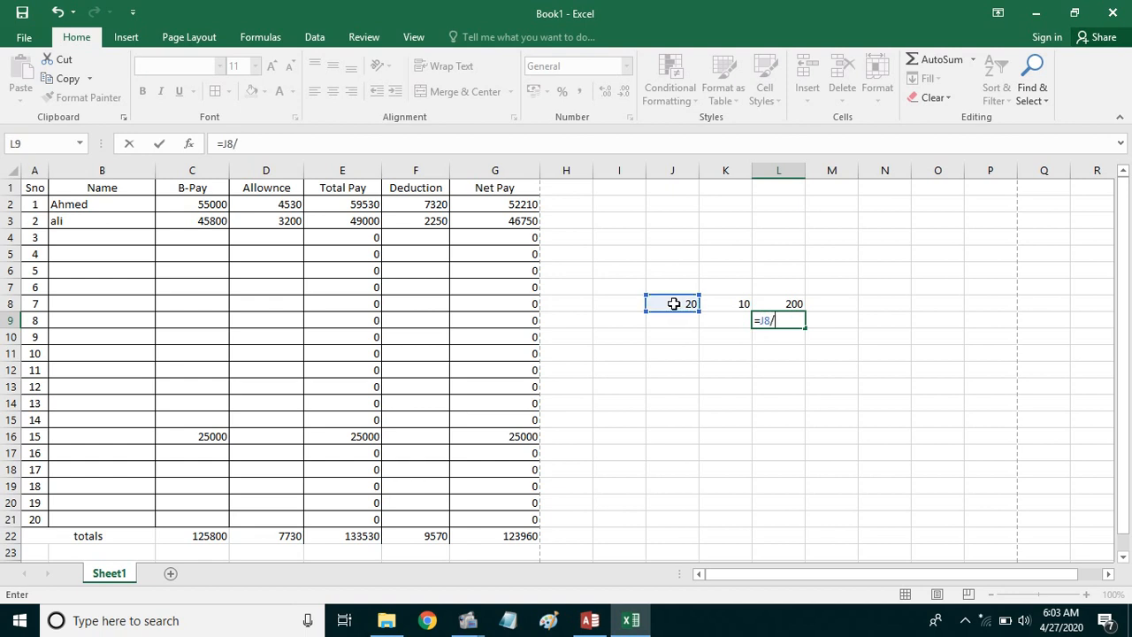
{"action": "left_click", "coordinate": [728, 303]}
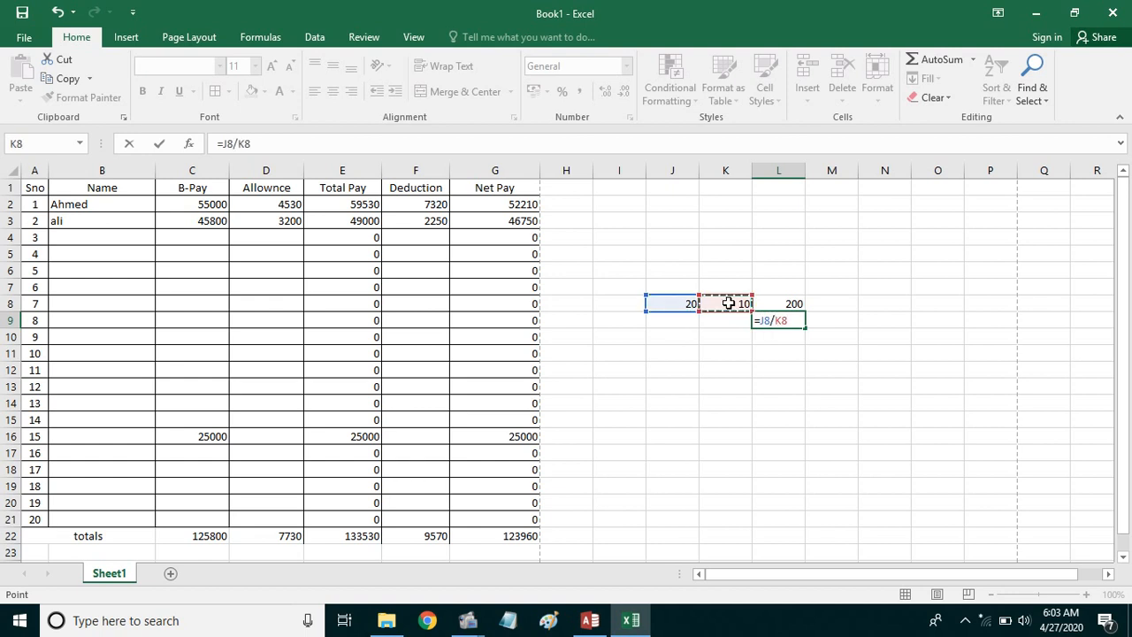
{"action": "key", "text": "Return"}
{"action": "left_click", "coordinate": [782, 320]}
{"action": "left_click", "coordinate": [692, 305]}
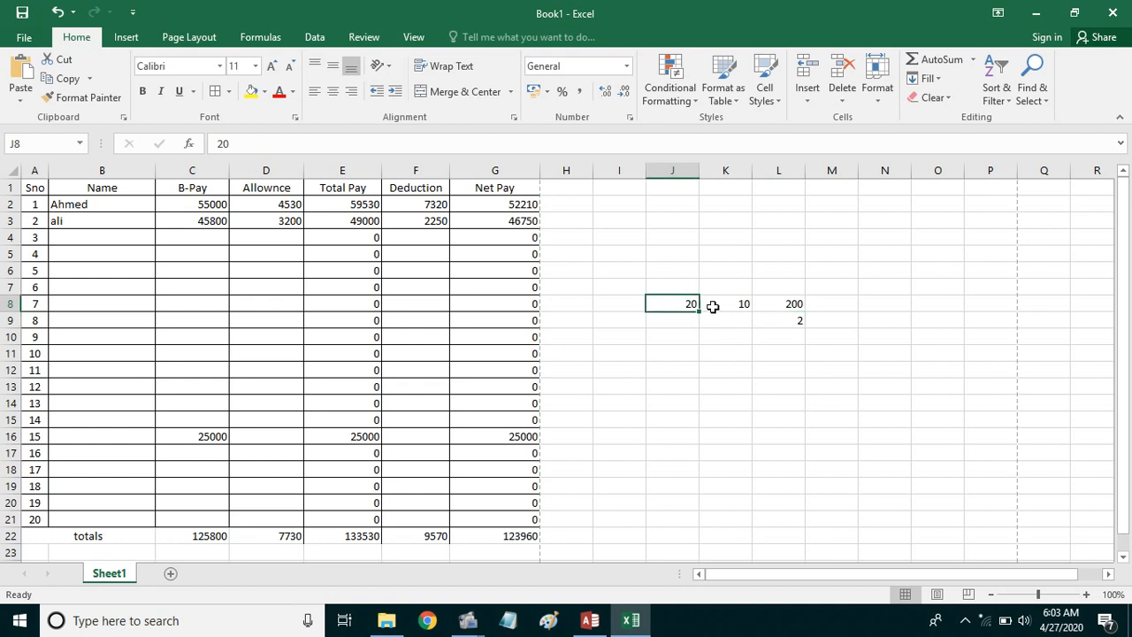
{"action": "left_click", "coordinate": [730, 307]}
{"action": "left_click", "coordinate": [794, 322]}
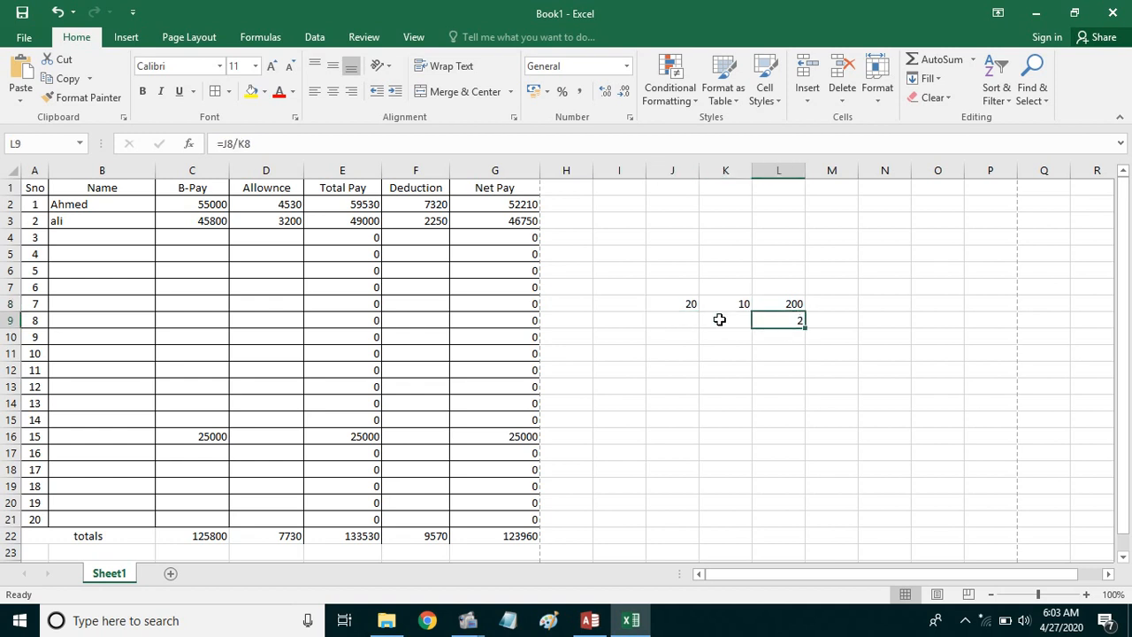
{"action": "left_click", "coordinate": [470, 287]}
{"action": "left_click", "coordinate": [489, 338]}
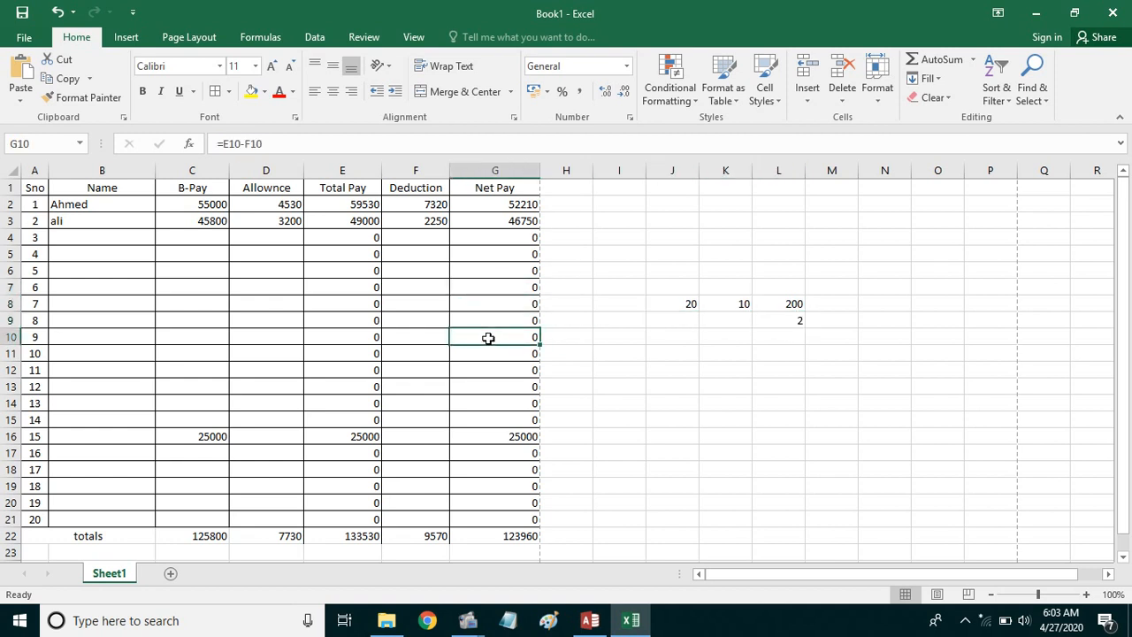